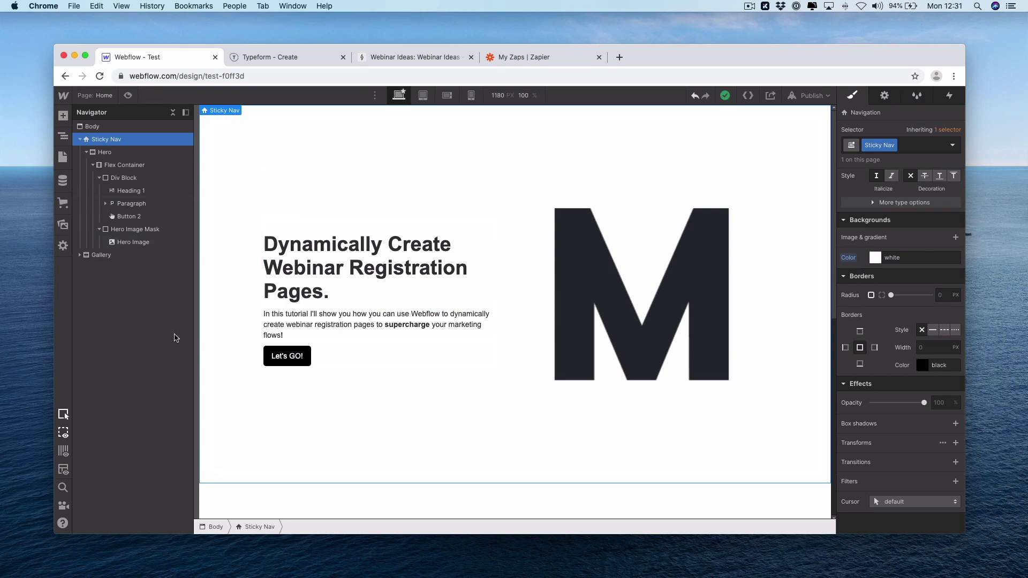
Review and save the Webinars collection settings, then bring up the site's Pages panel
left_click(62, 180)
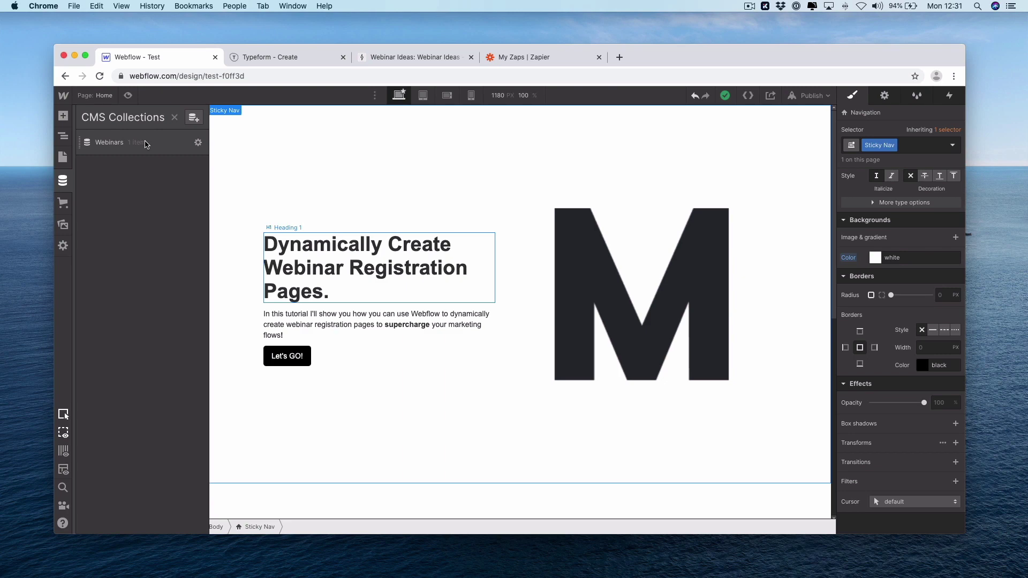
left_click(198, 144)
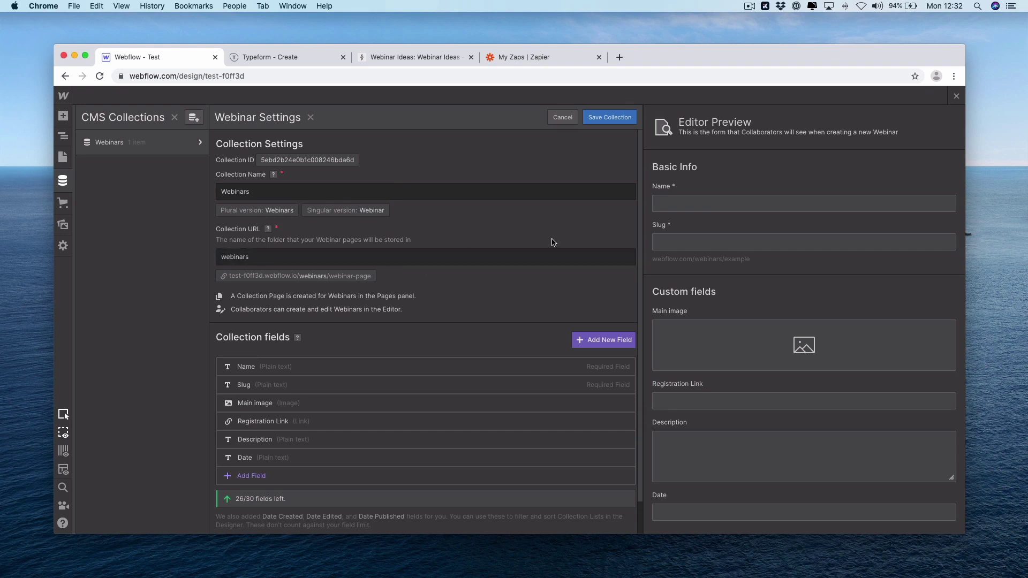
left_click(615, 118)
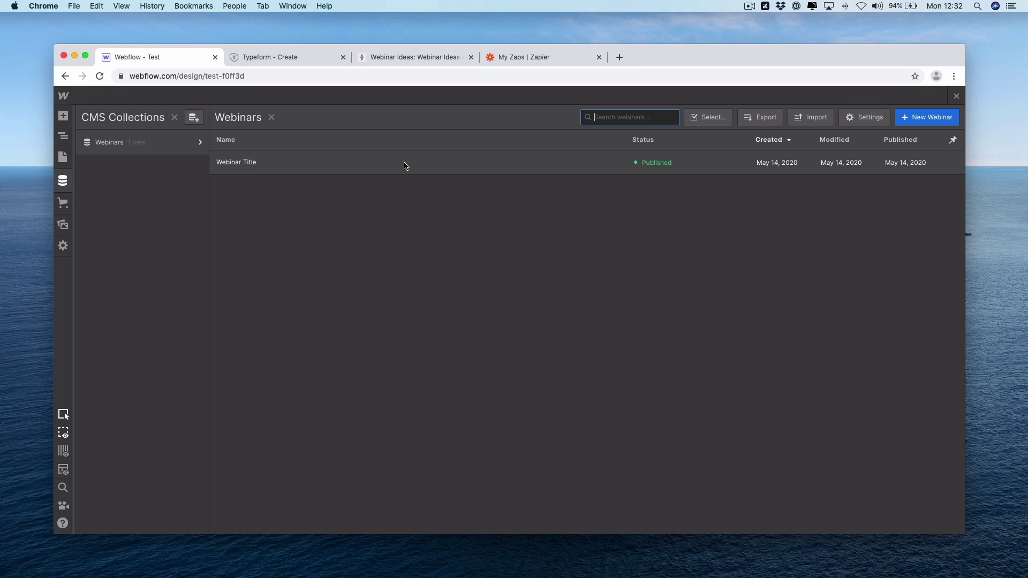
left_click(63, 158)
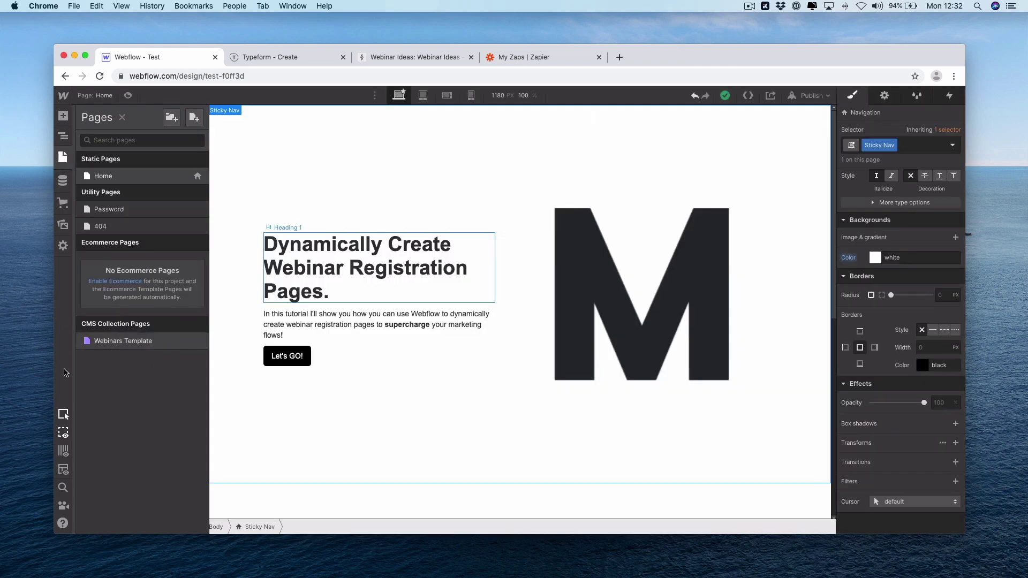
Open the Webinars Template page and confirm the Webinar Title heading is bound to Name
left_click(133, 341)
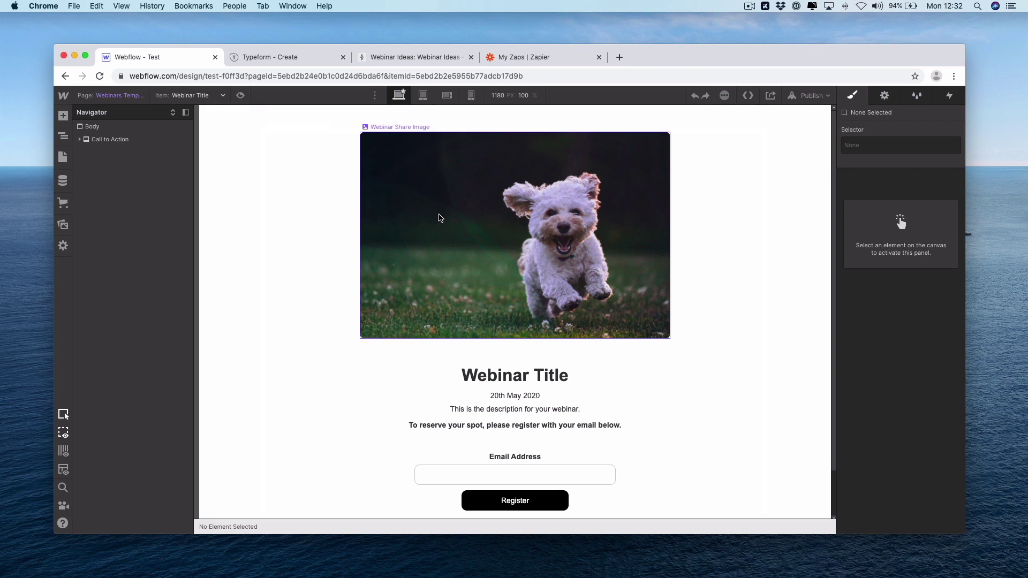
left_click(521, 383)
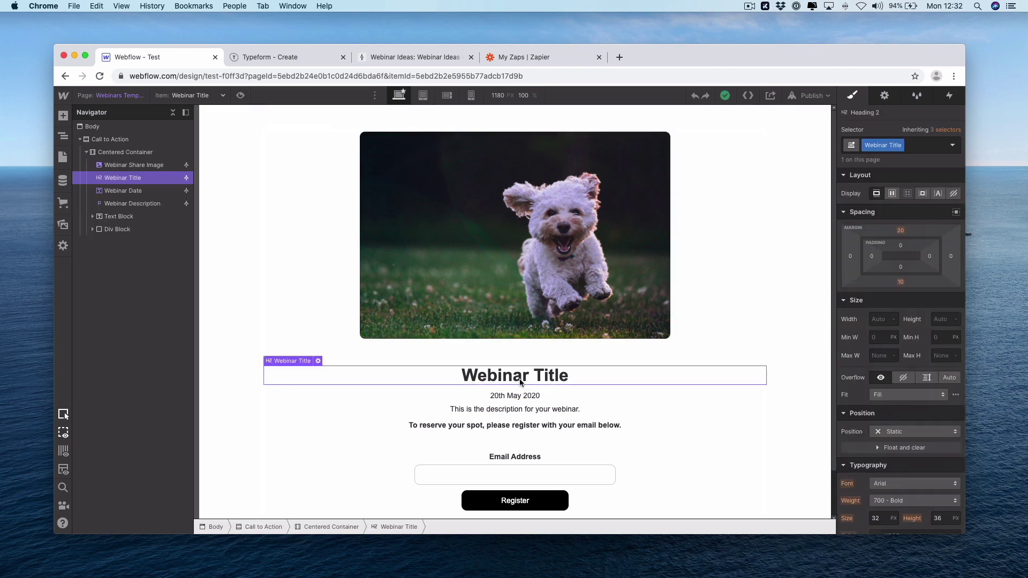
left_click(318, 361)
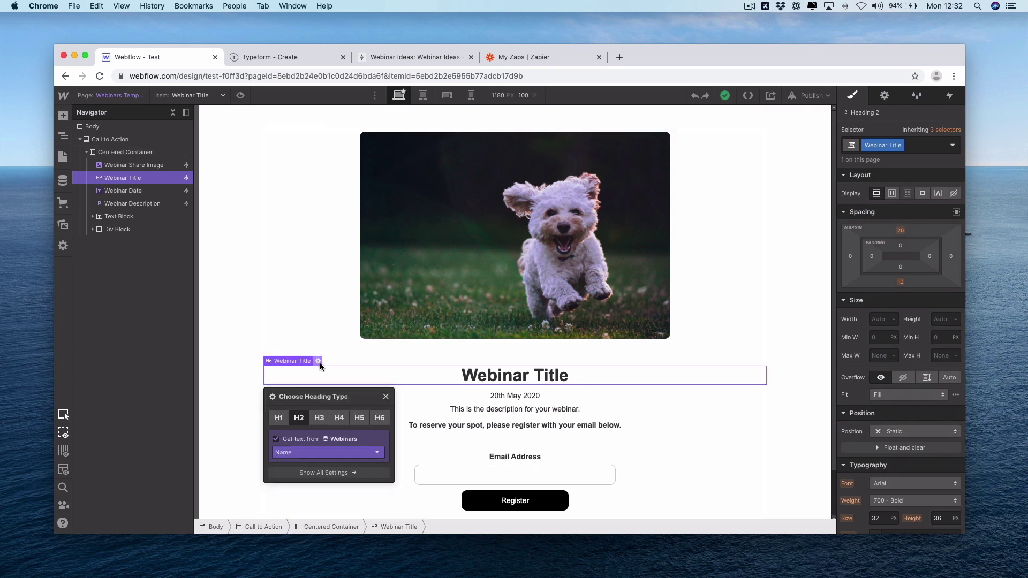
left_click(559, 409)
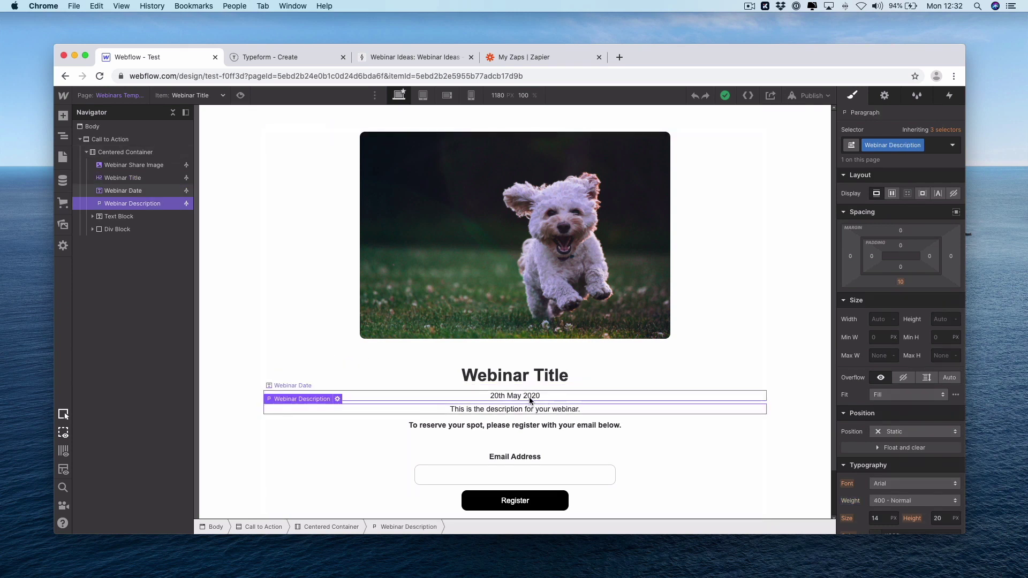
left_click(528, 425)
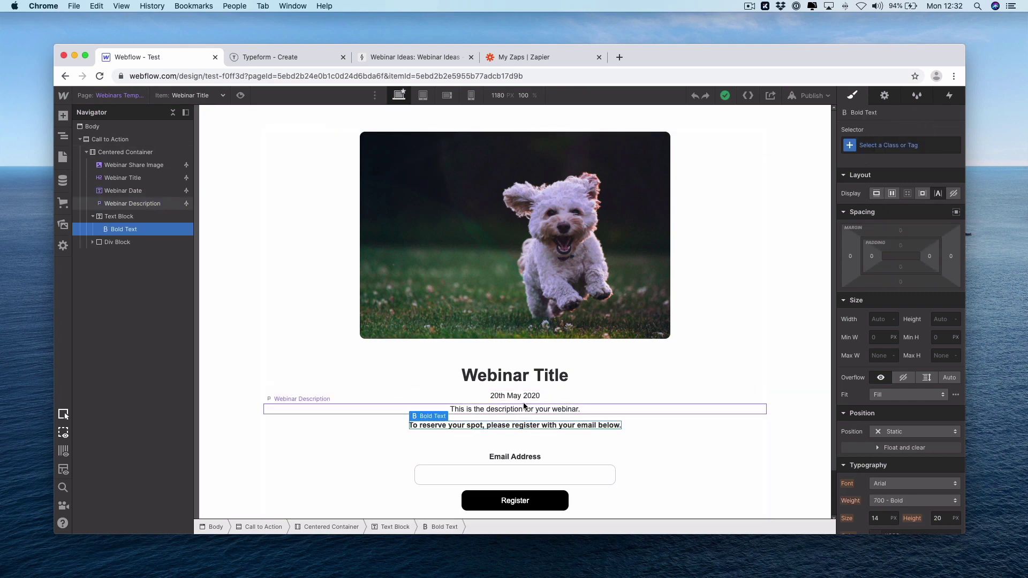
left_click(517, 378)
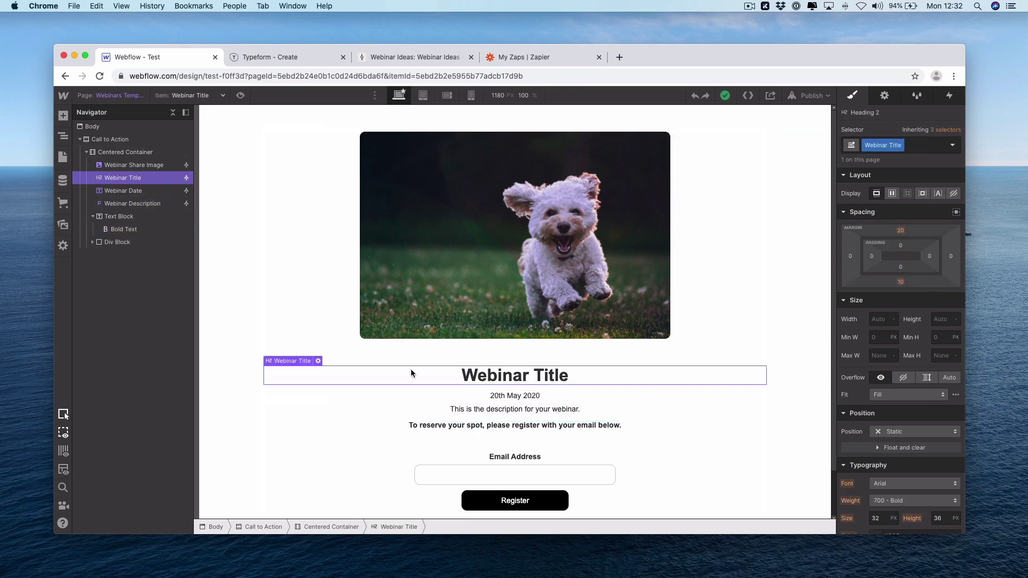
left_click(318, 361)
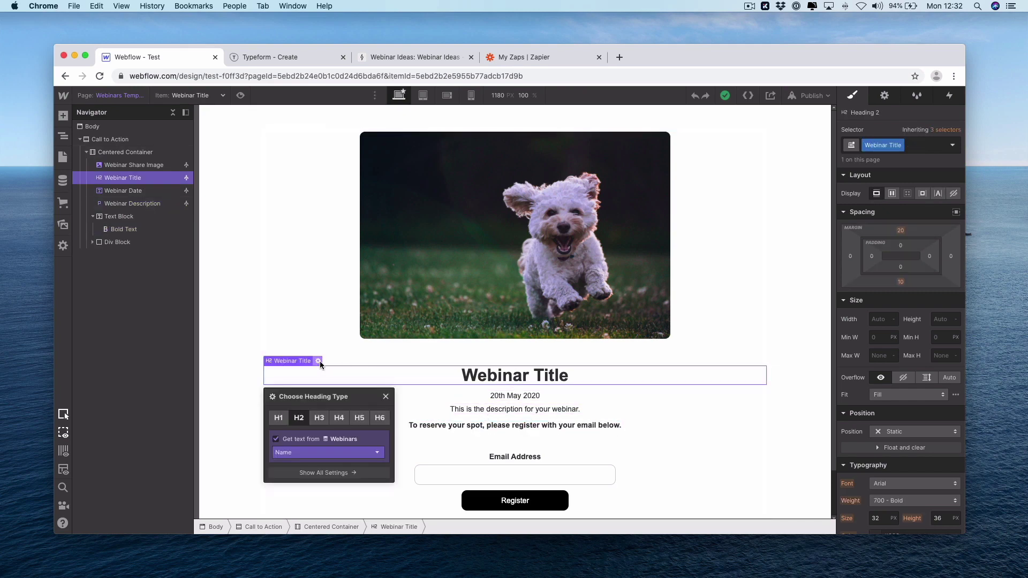
left_click(332, 453)
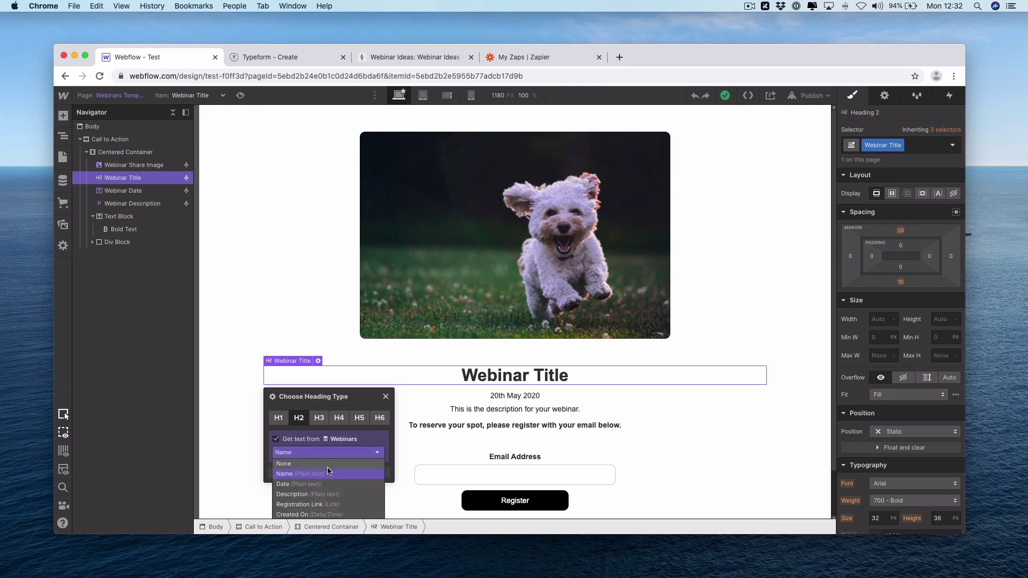
left_click(327, 475)
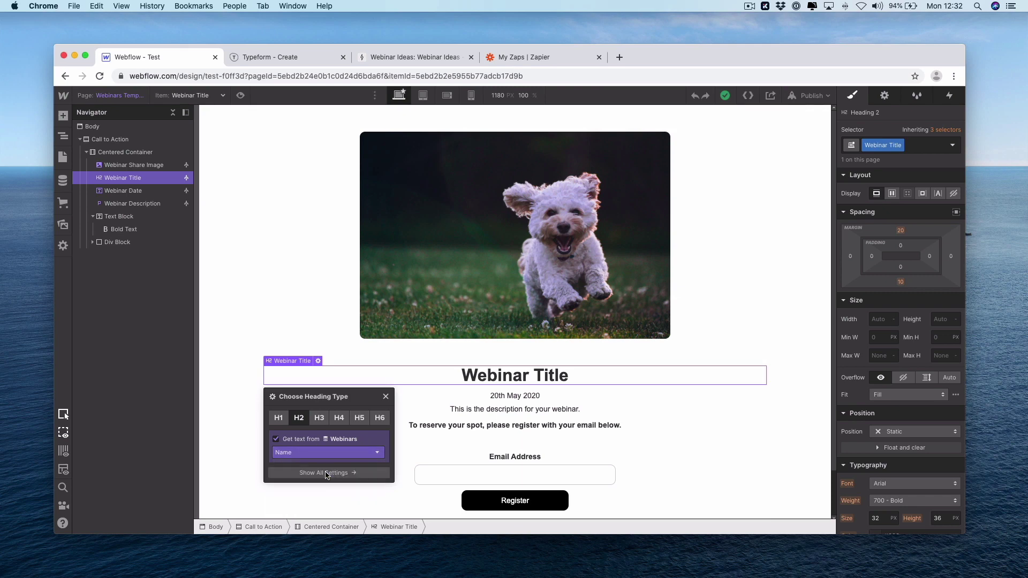
Confirm the 20th May 2020 date pulls from Date and the paragraph from Description
left_click(525, 395)
left_click(319, 386)
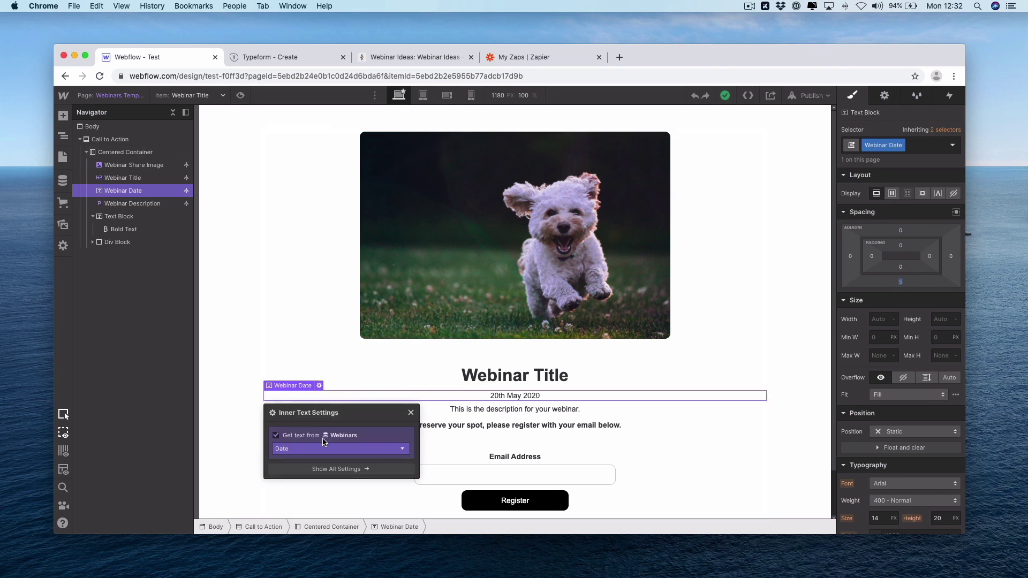
left_click(509, 410)
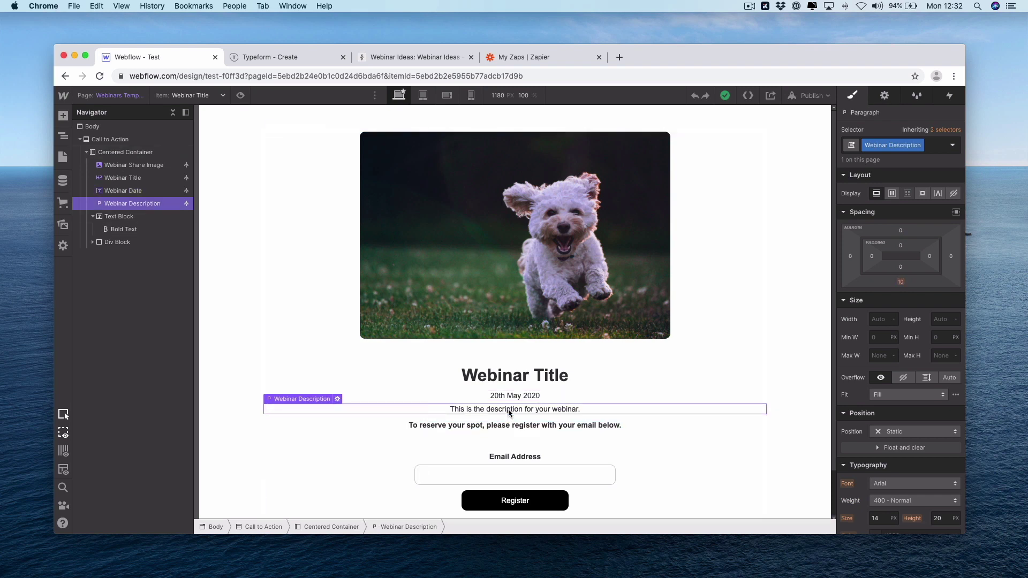
left_click(336, 400)
left_click(310, 462)
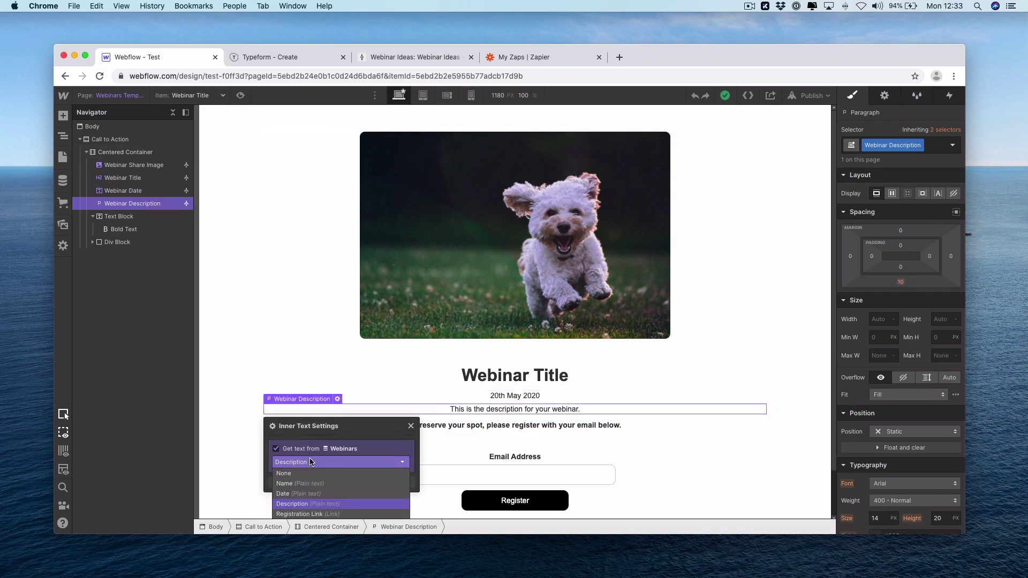
left_click(518, 426)
left_click(519, 427)
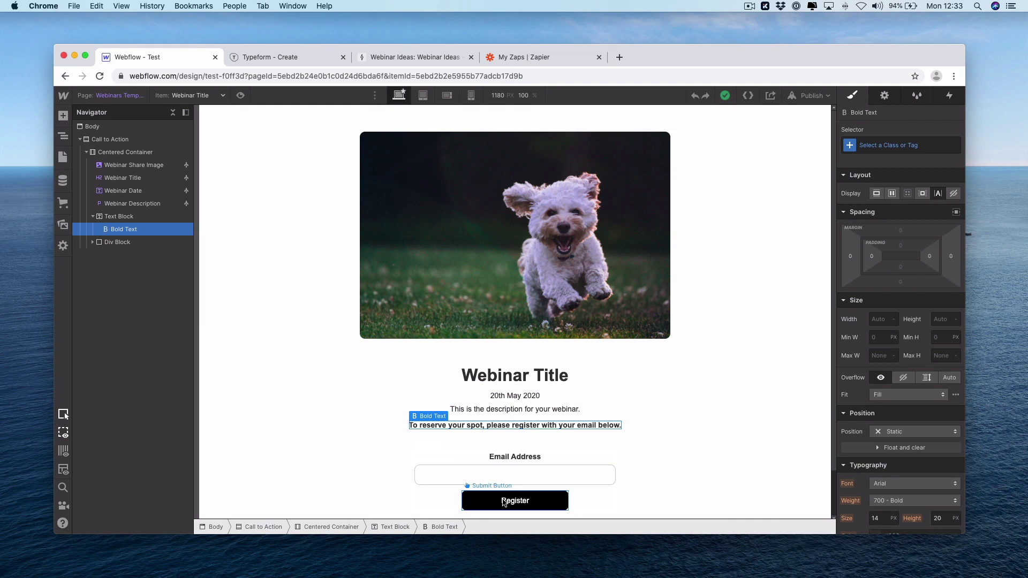
Confirm the dog image is supplied by the Main Image field, then move to the Typeform editor
left_click(506, 284)
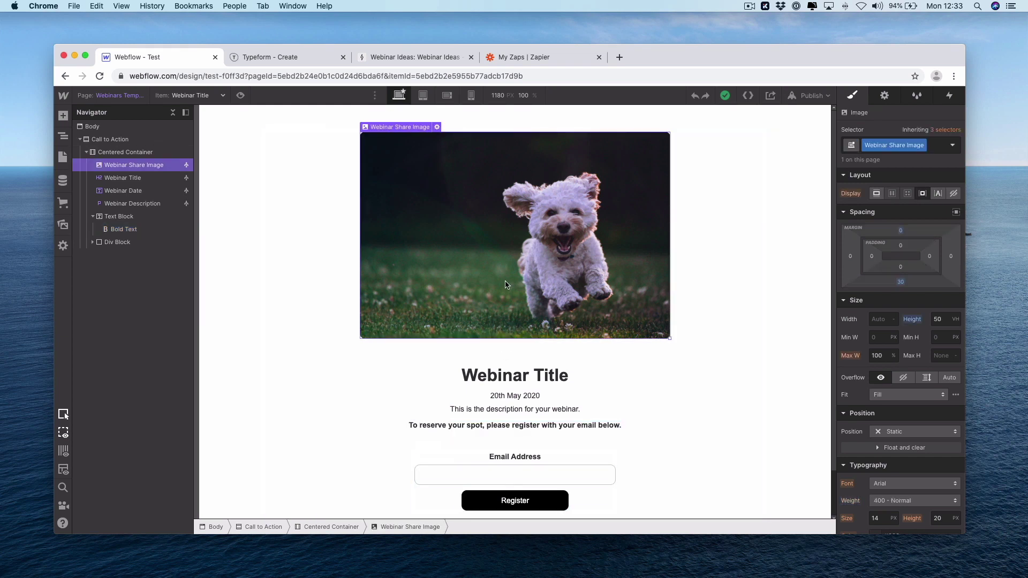
left_click(437, 128)
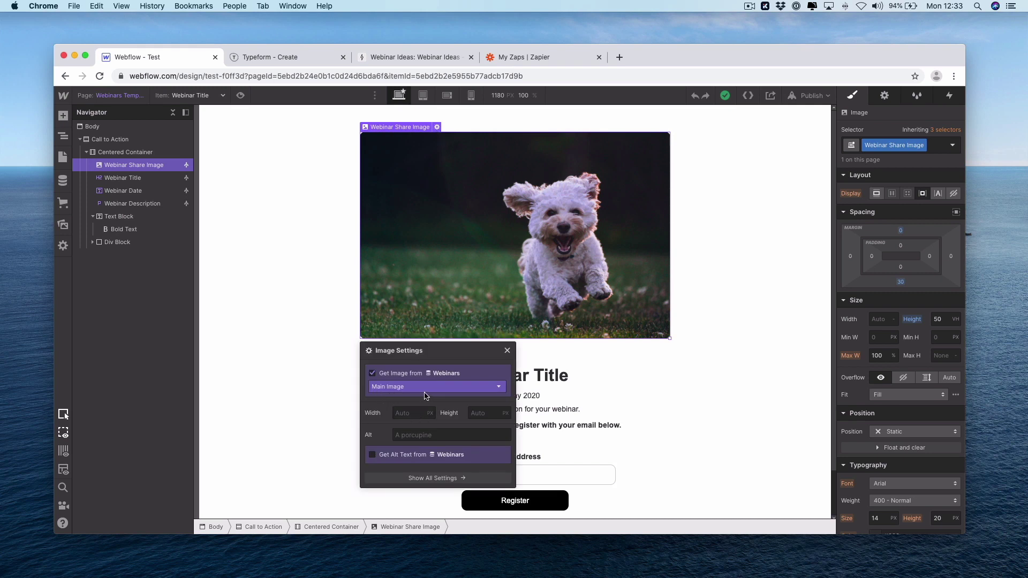
left_click(507, 350)
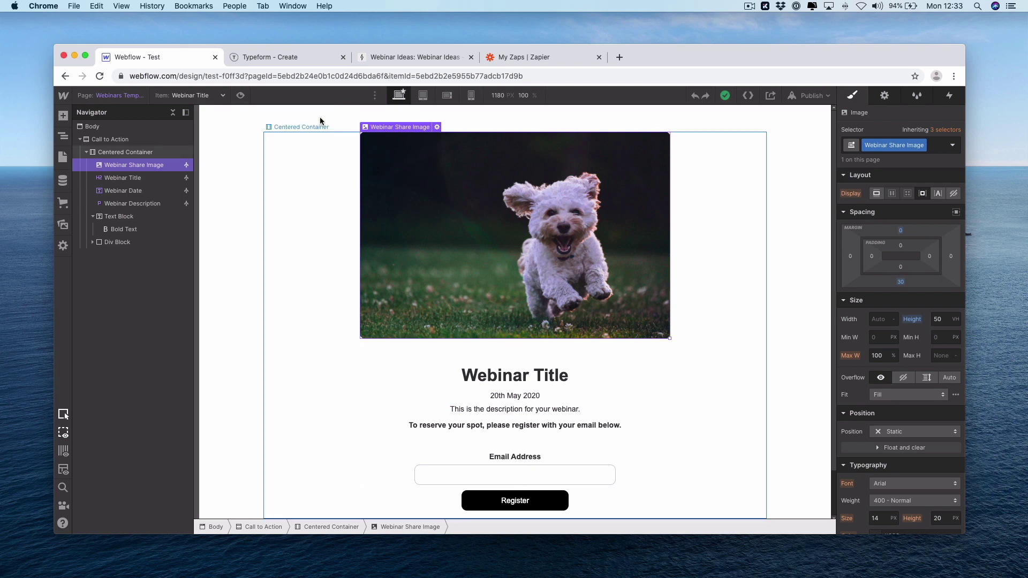
left_click(285, 59)
Look over question 1's four webinar choices, then go to Airtable's Webinar Ideas table
left_click(282, 196)
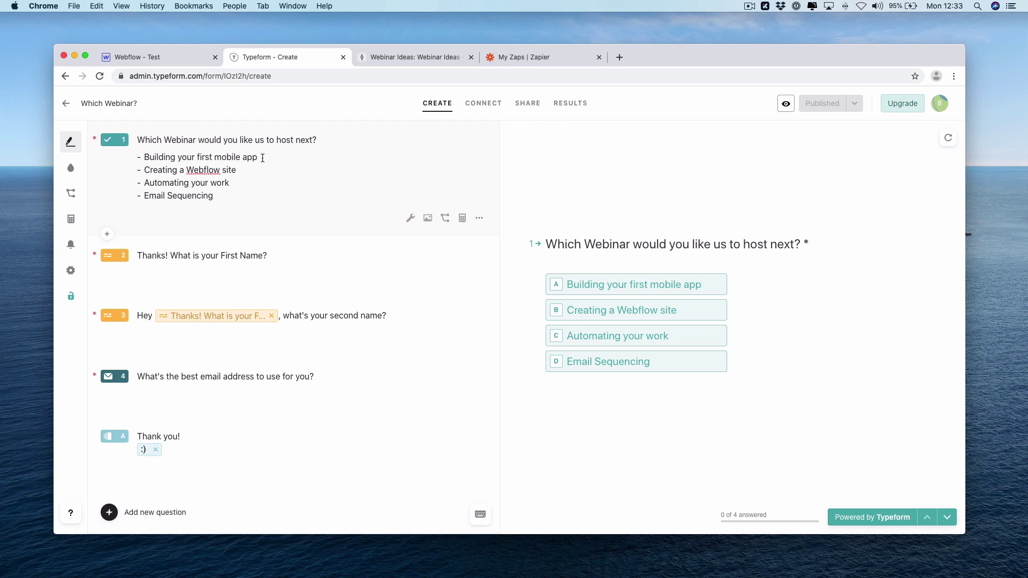
left_click(427, 57)
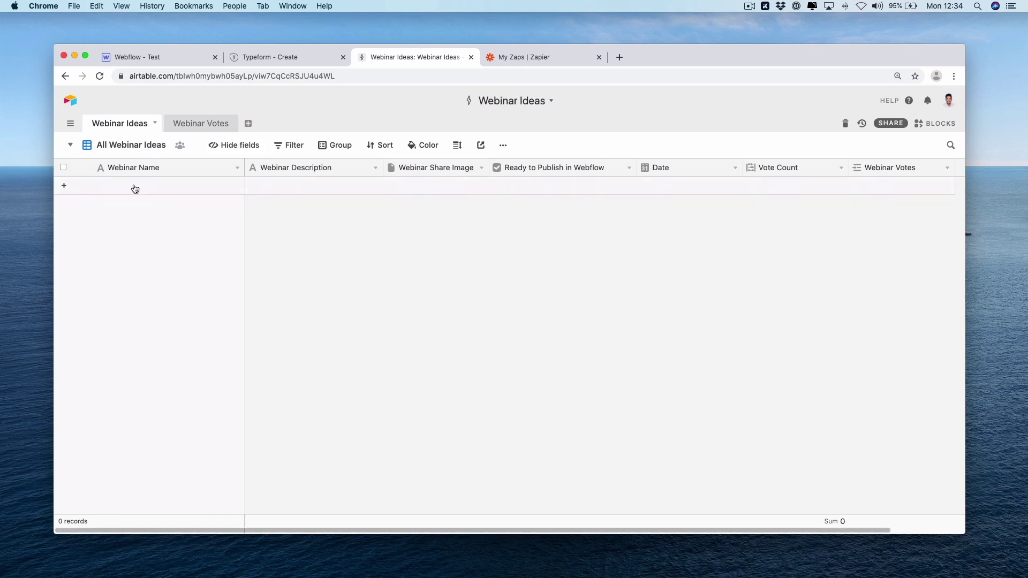
Add records 'Building your first mobile app' and 'Creating a Webflow site', copied from Typeform
left_click(185, 187)
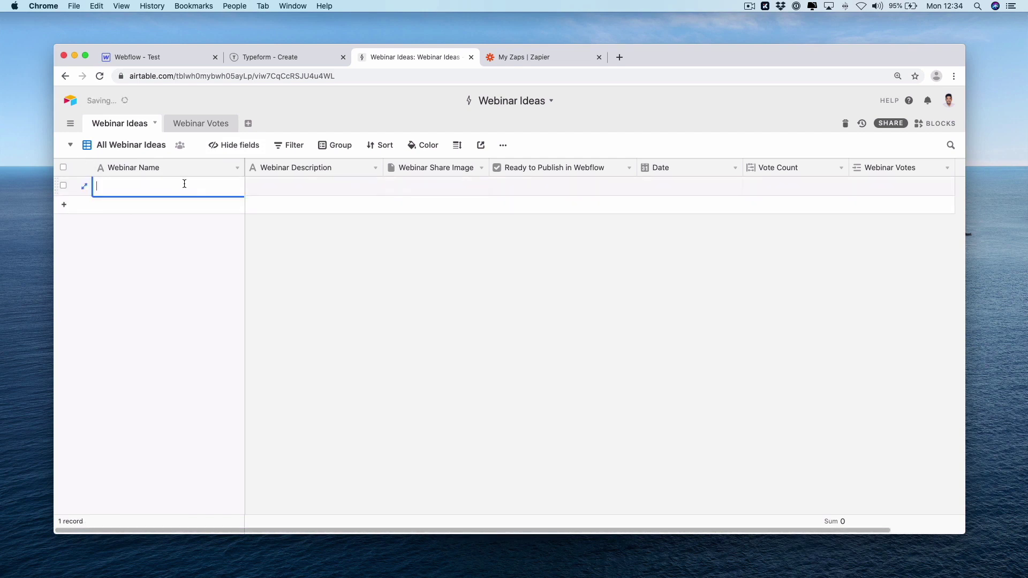
left_click(304, 58)
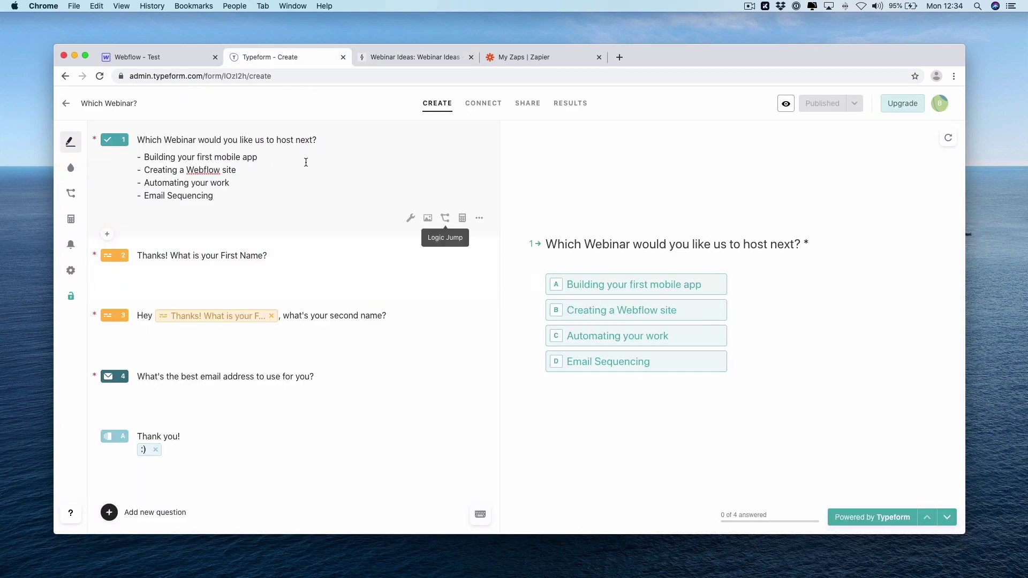
left_click_drag(292, 156, 142, 156)
key("super+c")
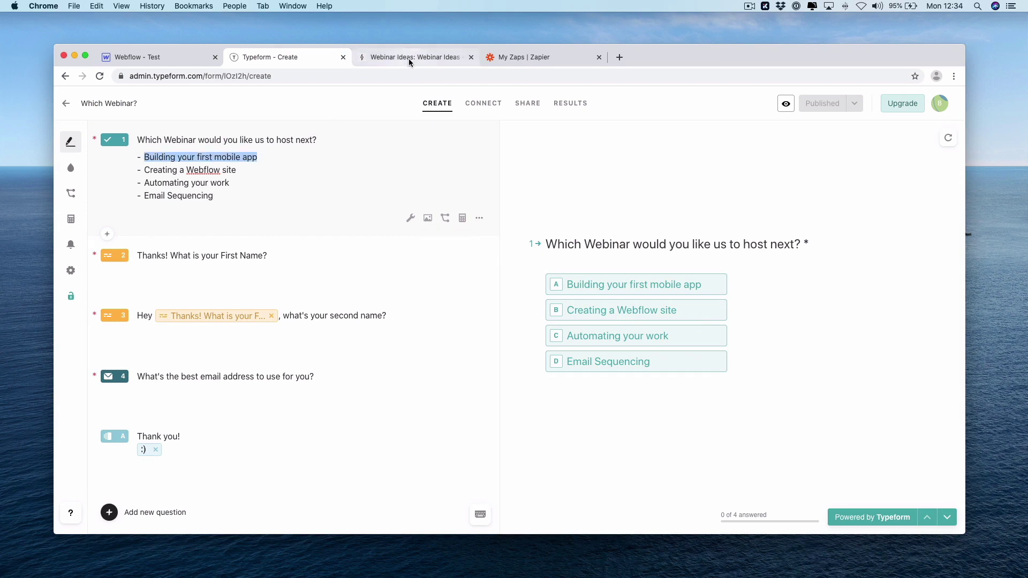
left_click(409, 56)
key("super+v")
left_click(184, 208)
left_click(281, 57)
left_click_drag(237, 170, 143, 172)
key("super+c")
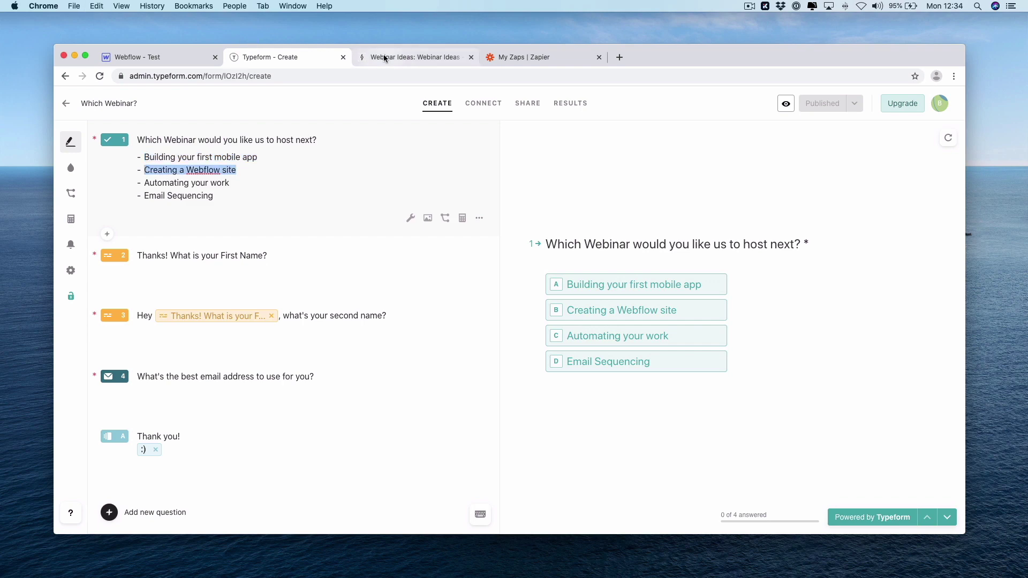
left_click(384, 54)
key("super+v")
Add records 'Automating your work' and 'Email Sequencing', copied from the Typeform choices
left_click(194, 227)
left_click(278, 59)
left_click_drag(230, 184, 146, 183)
key("super+c")
left_click(373, 58)
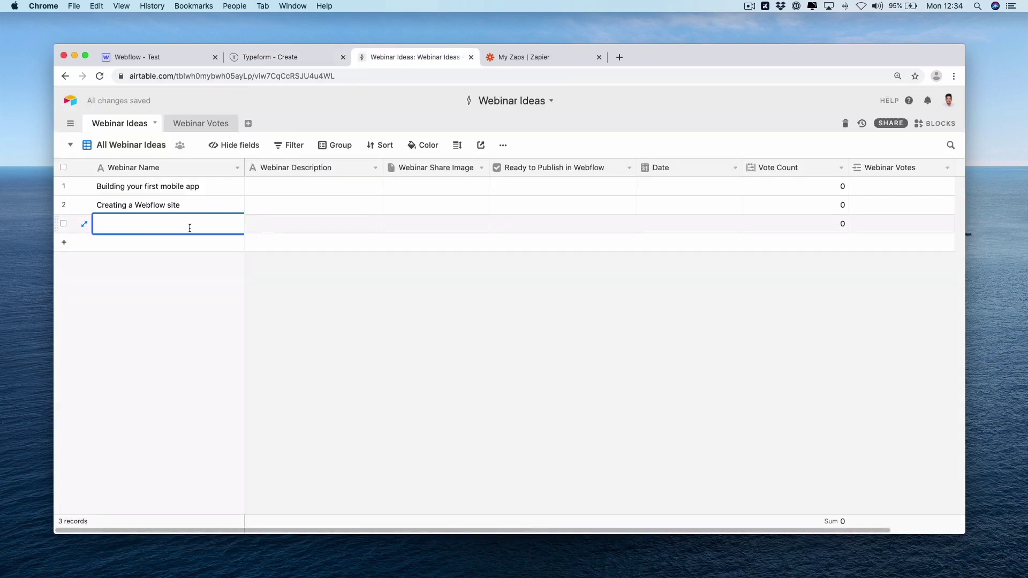
key("super+v")
left_click(181, 245)
left_click(299, 58)
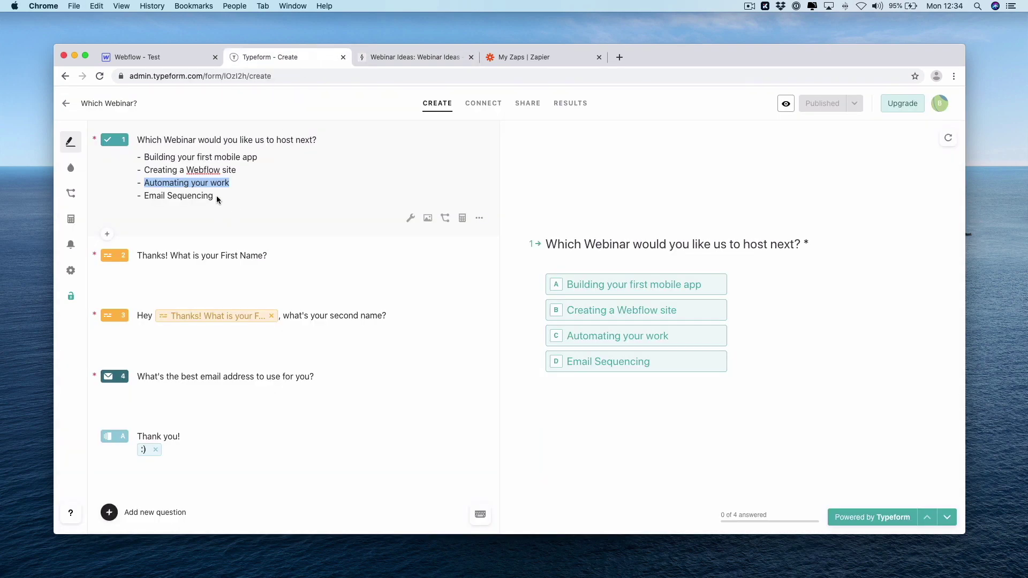
left_click_drag(144, 196, 140, 196)
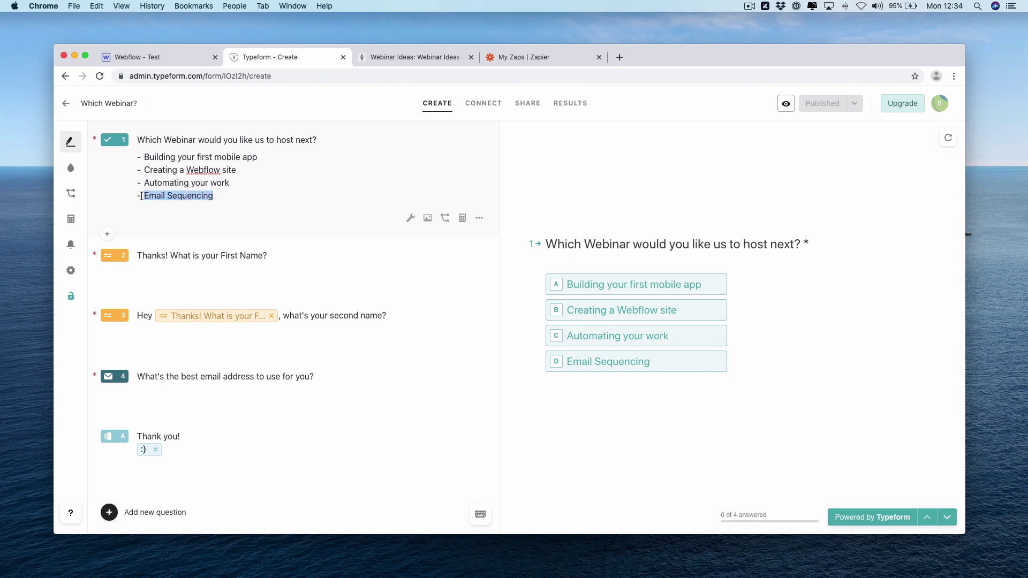
key("super+c")
left_click(400, 56)
key("super+v")
left_click(333, 298)
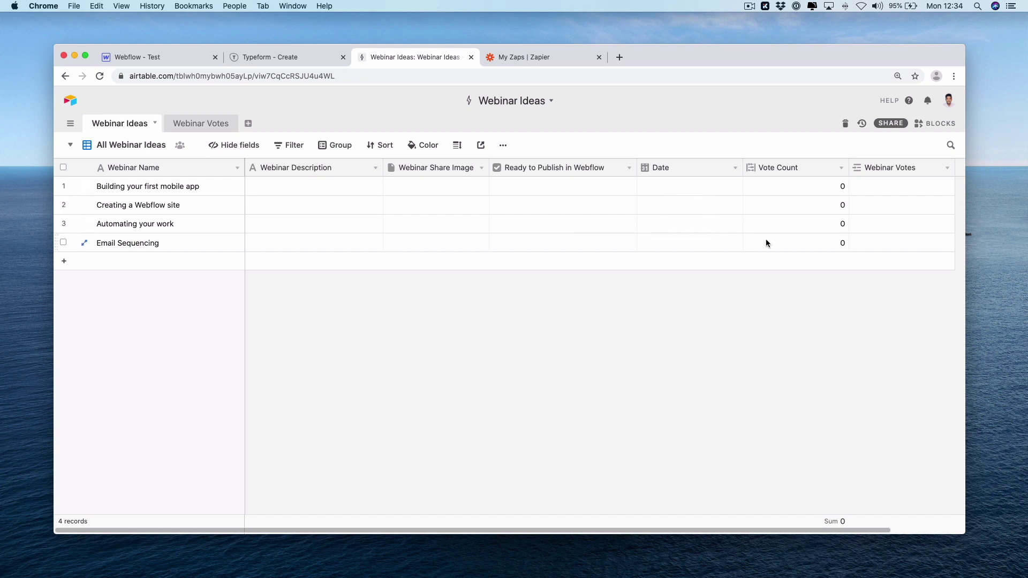
Save the Vote Count field as a Count of linked Webinar Votes records
left_click(841, 170)
left_click(787, 183)
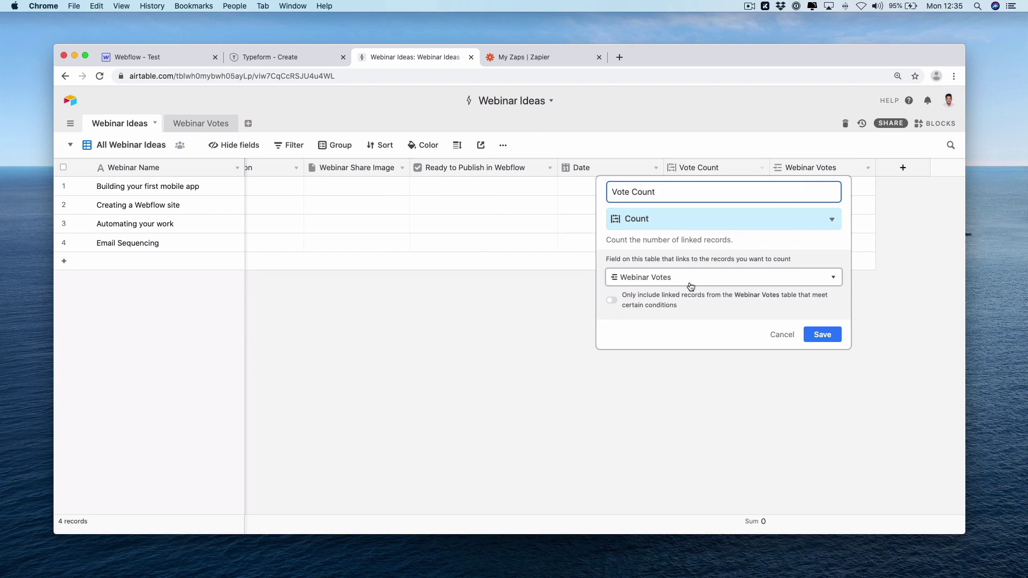
left_click(817, 342)
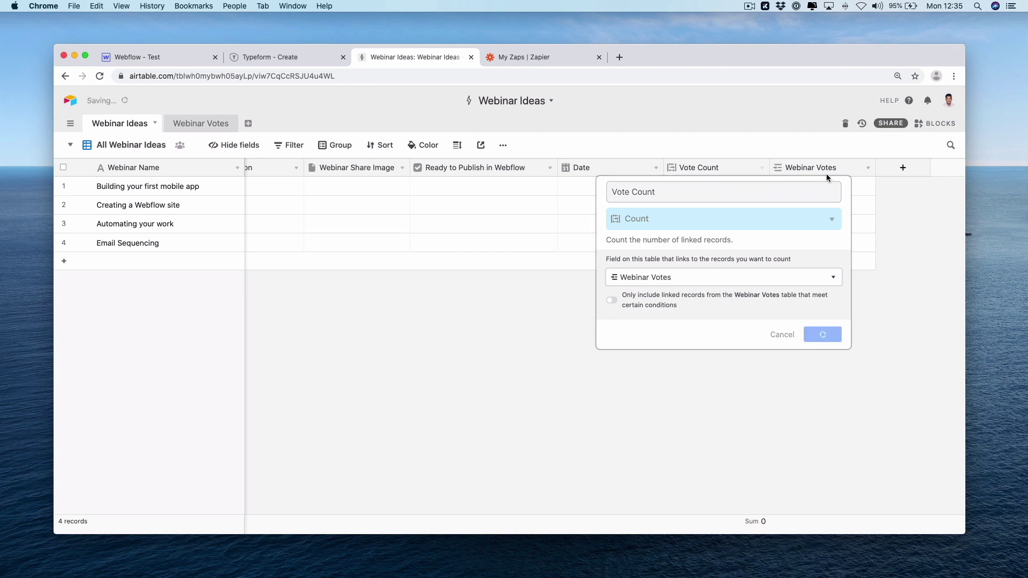
Save Webinar Votes as a link to the Webinar Votes table allowing multiple records
left_click(868, 169)
left_click(848, 188)
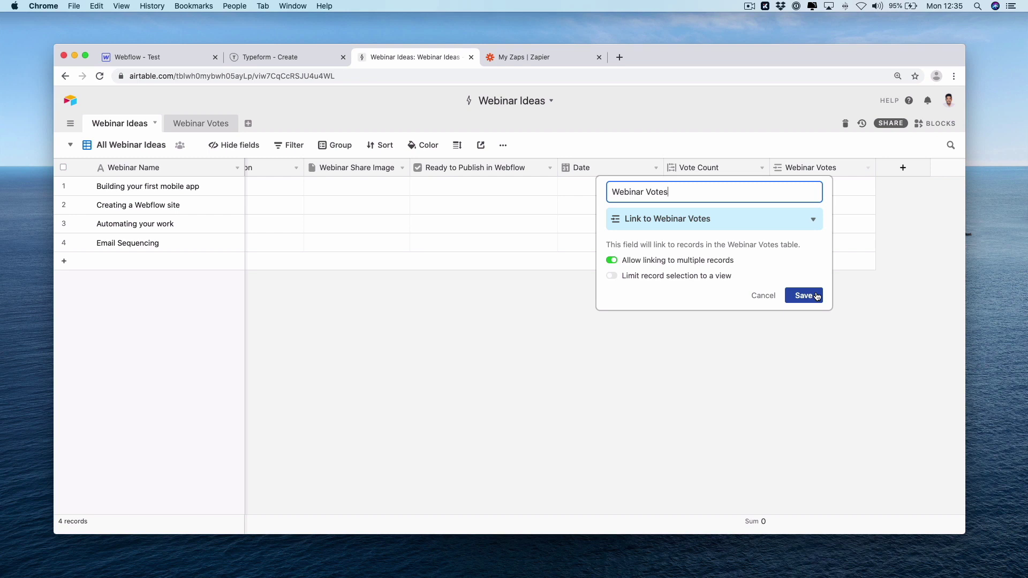
left_click(804, 296)
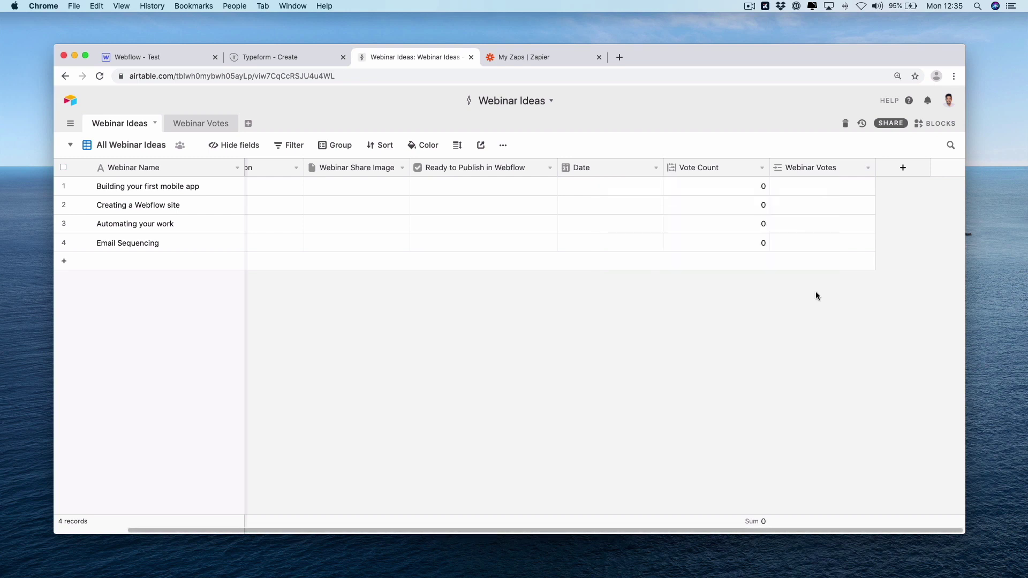
Add a blank Webinar Votes record and view the four linkable ideas in Webinar Choice
left_click(198, 123)
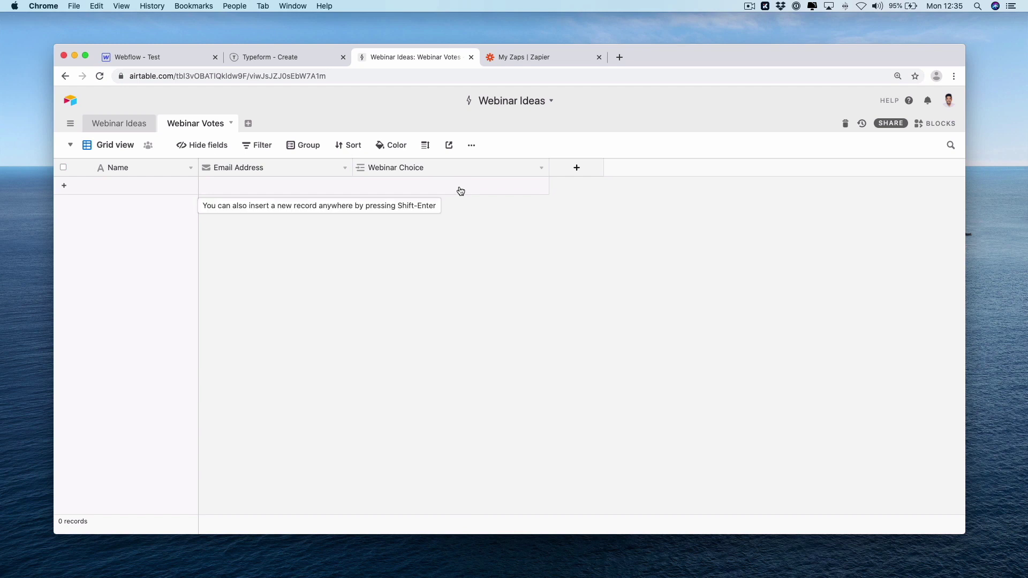
left_click(403, 182)
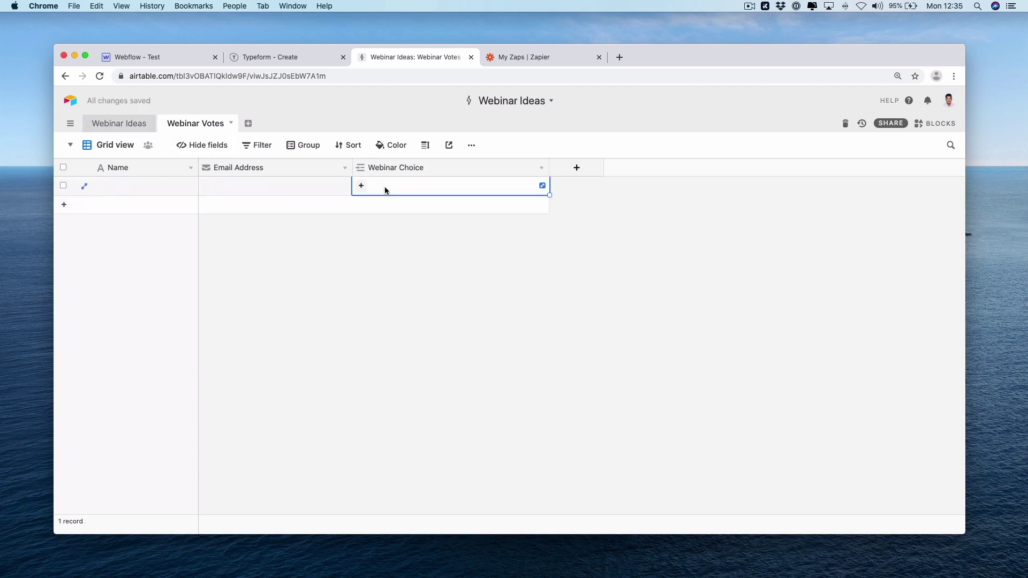
left_click(363, 186)
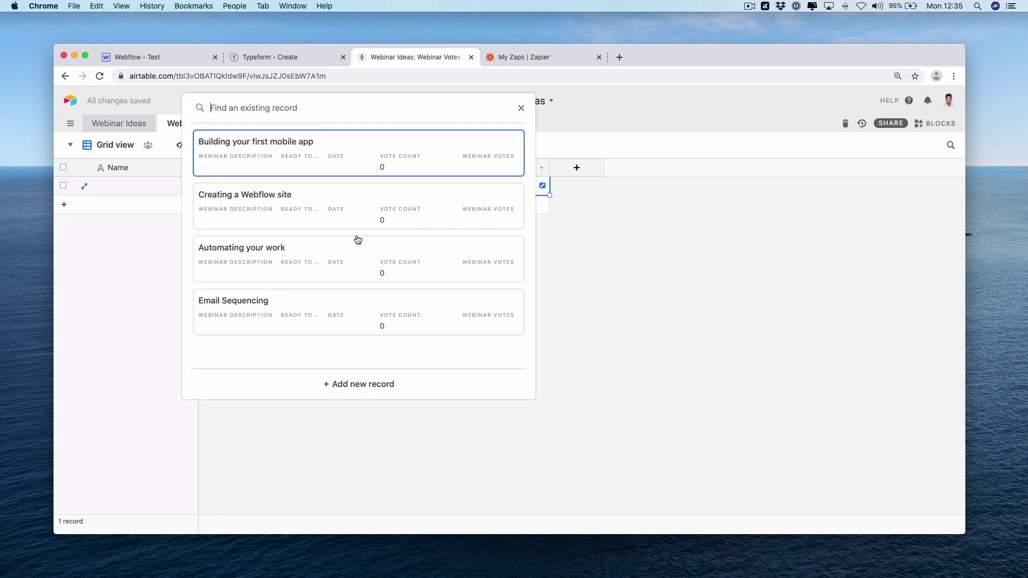
left_click(521, 107)
left_click(128, 124)
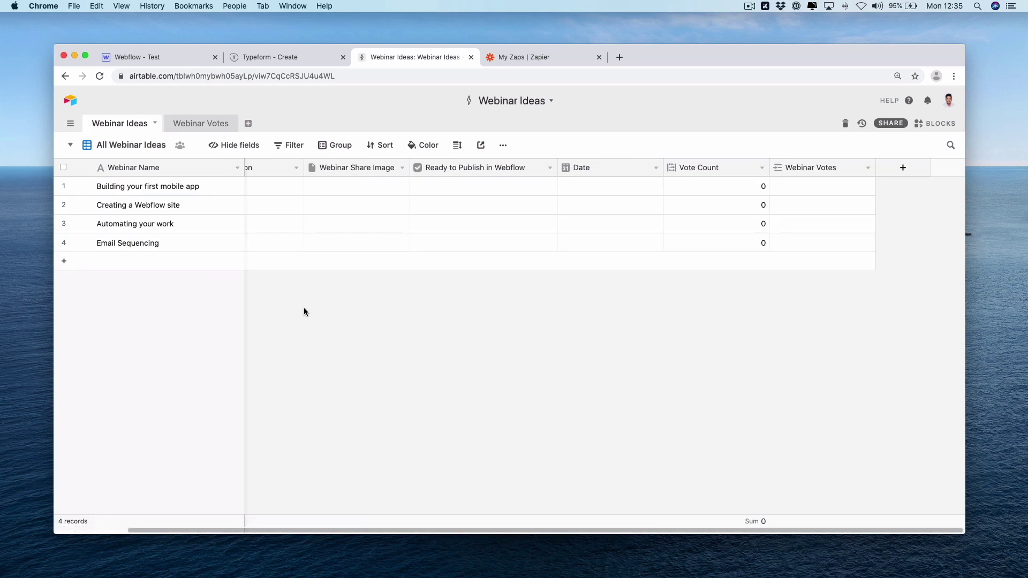
Paste a description beginning 'In this webinar we'll teach you how…' for Creating a Webflow site
scroll(363, 255, "left", 3)
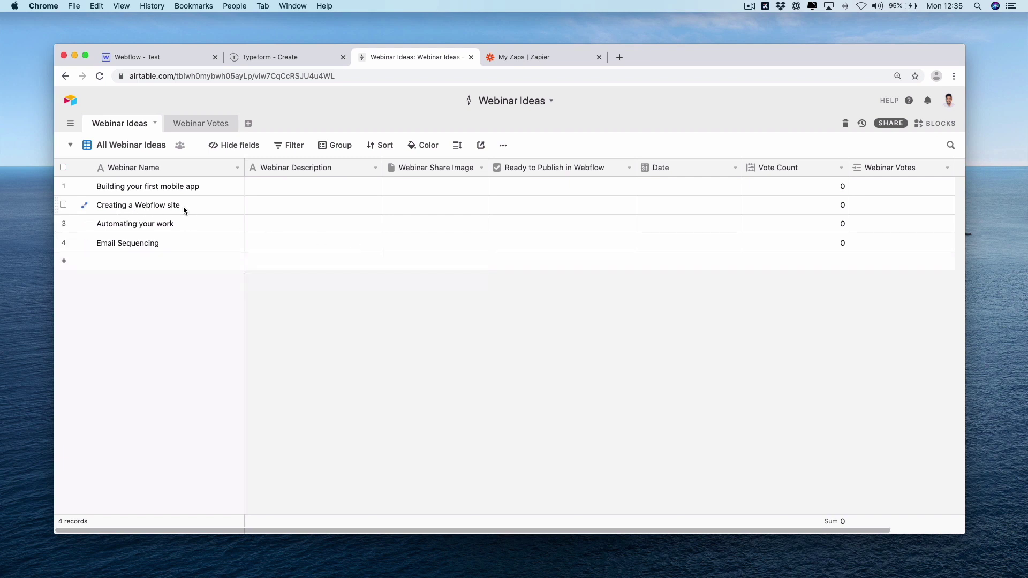
left_click(322, 207)
key("cmd+v")
left_click(426, 205)
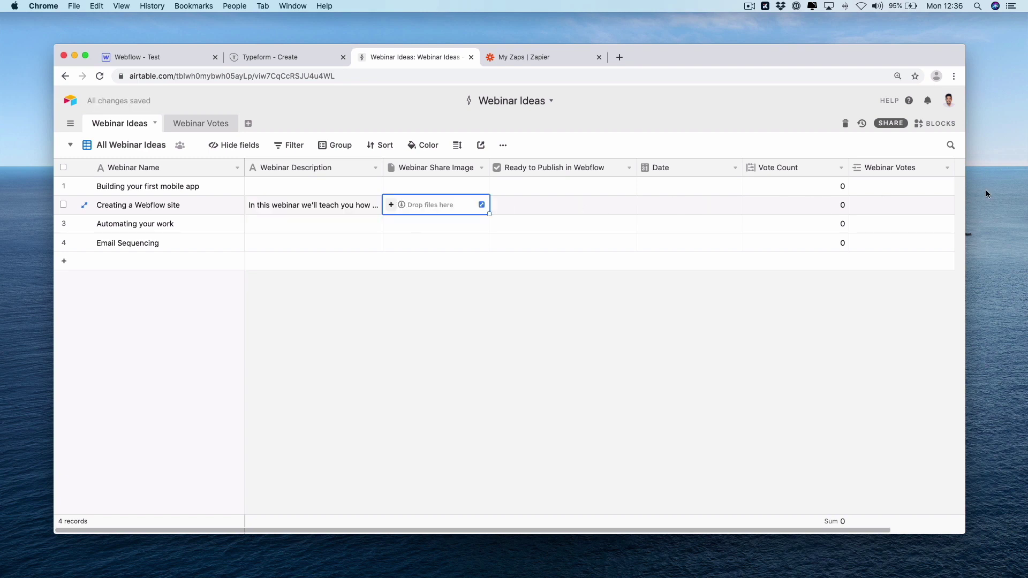
left_click(730, 307)
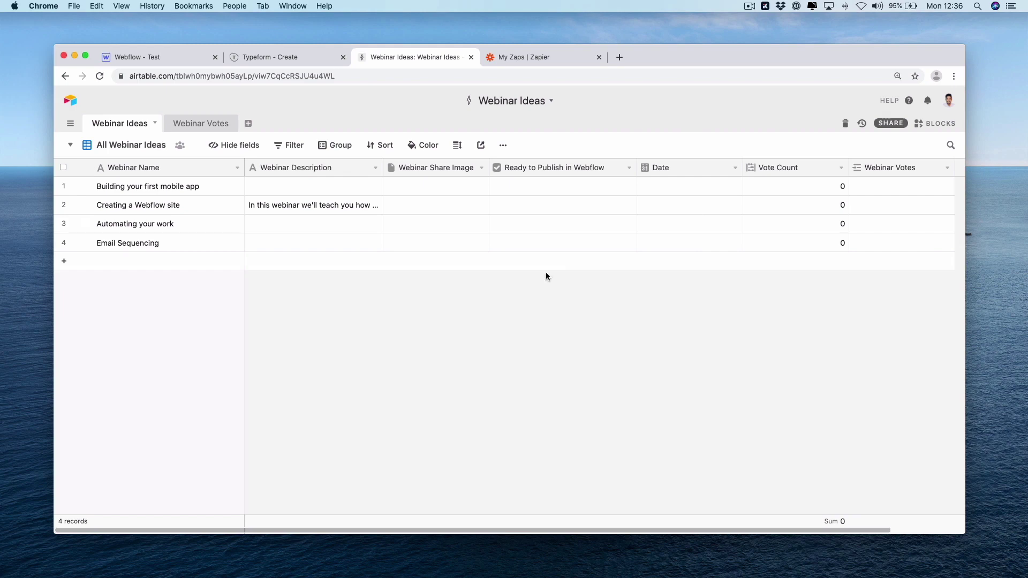
Submit a vote for Creating a Webflow site on the published Which Webinar? form
left_click(299, 60)
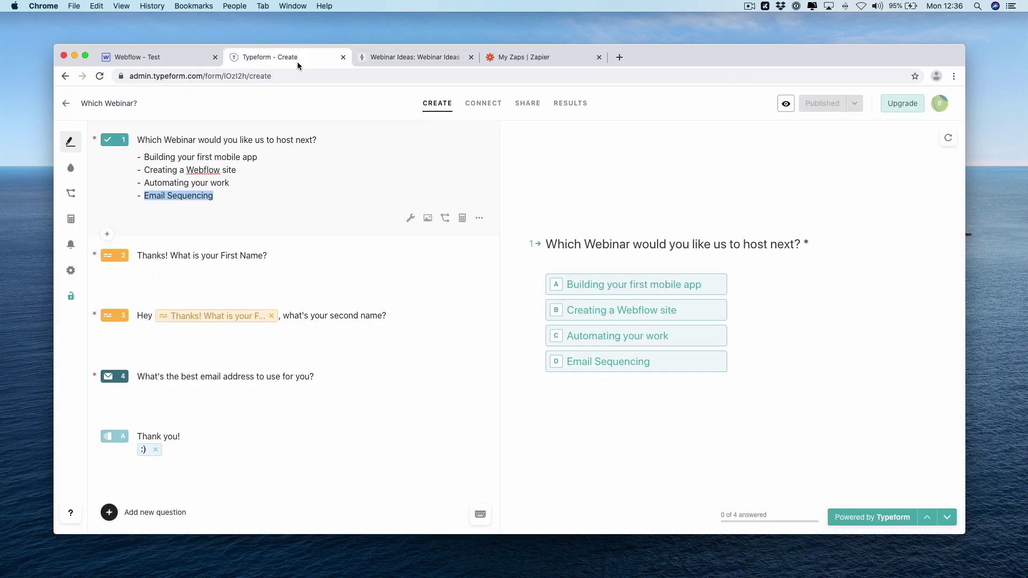
left_click(787, 104)
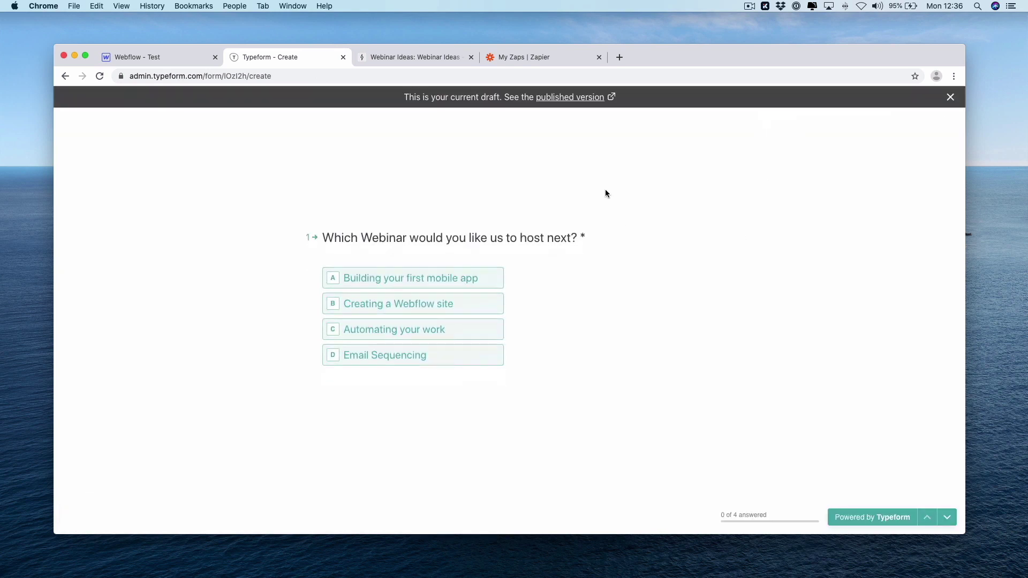
left_click(571, 98)
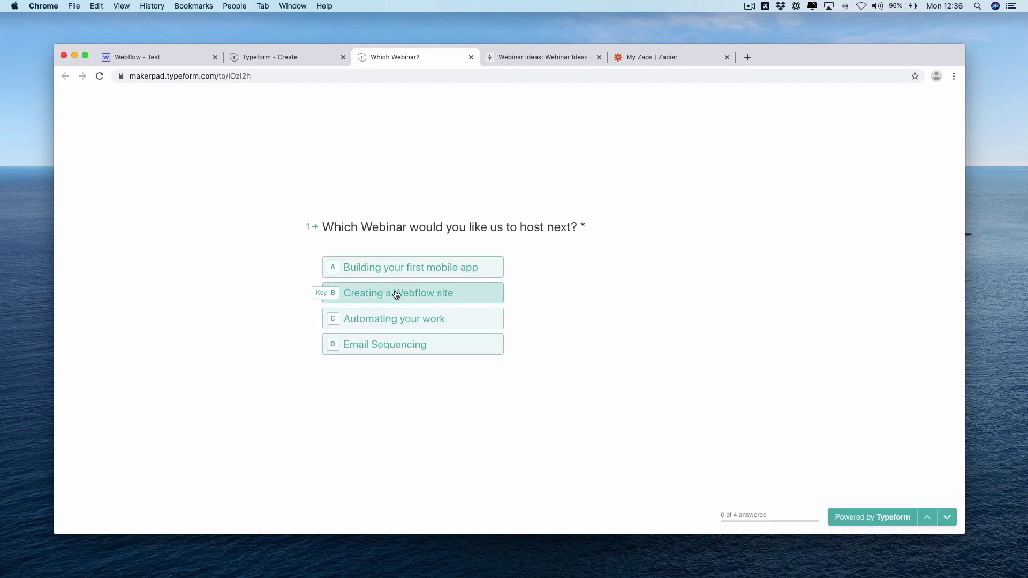
left_click(397, 295)
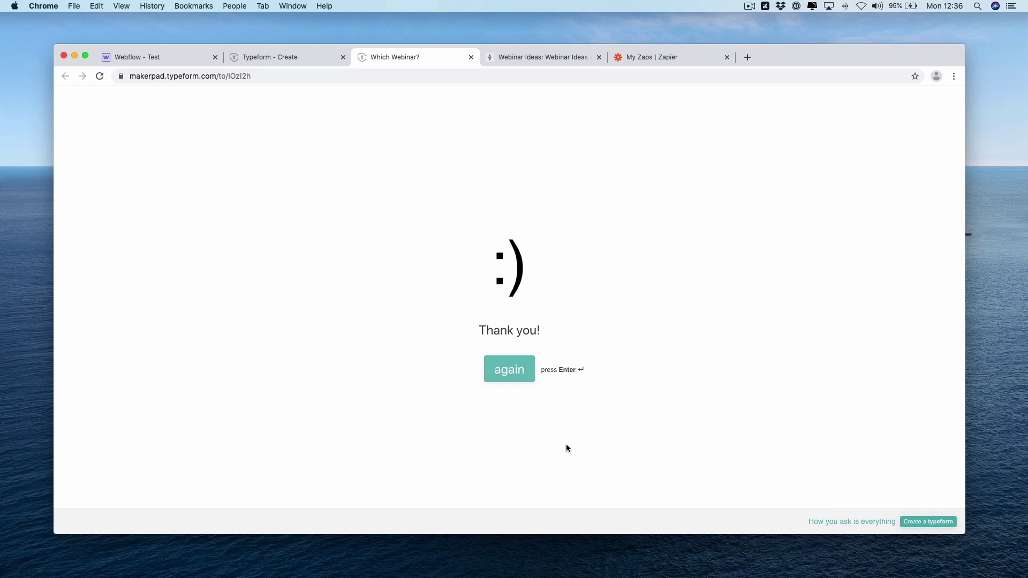
On the Zapier dashboard, pick Typeform and Airtable as the apps for a new workflow
left_click(686, 63)
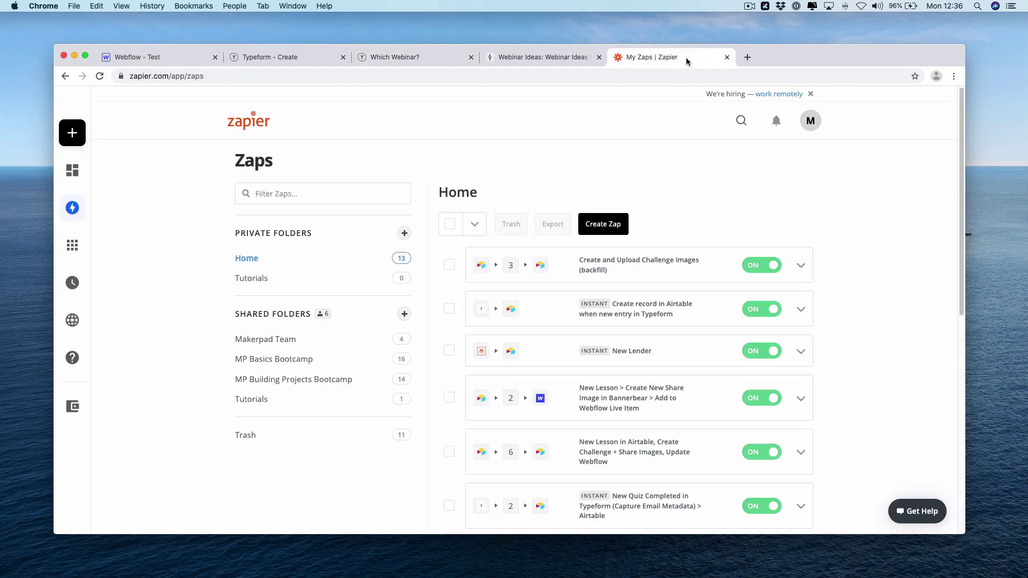
left_click(74, 170)
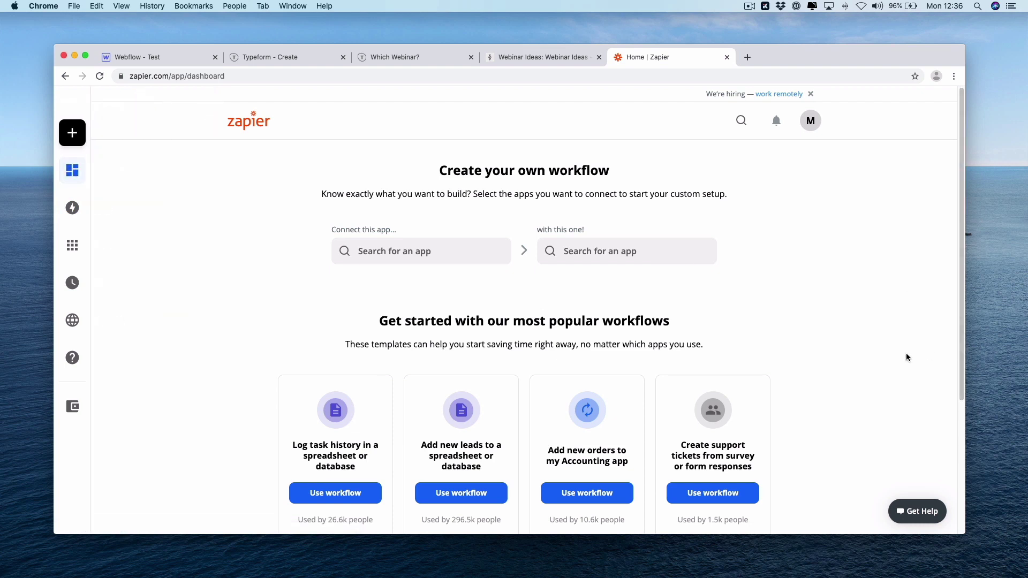
left_click(431, 256)
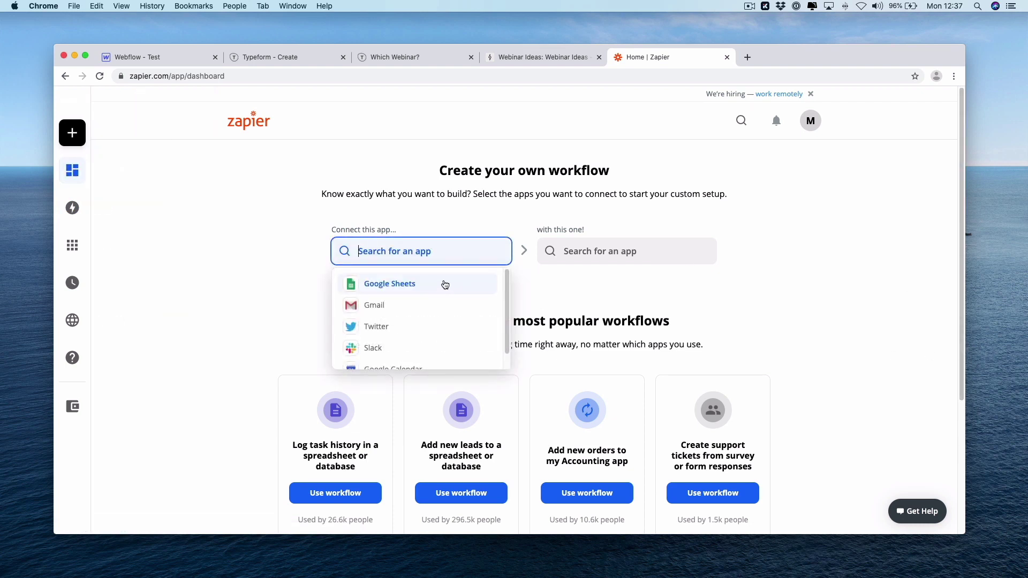
type("type")
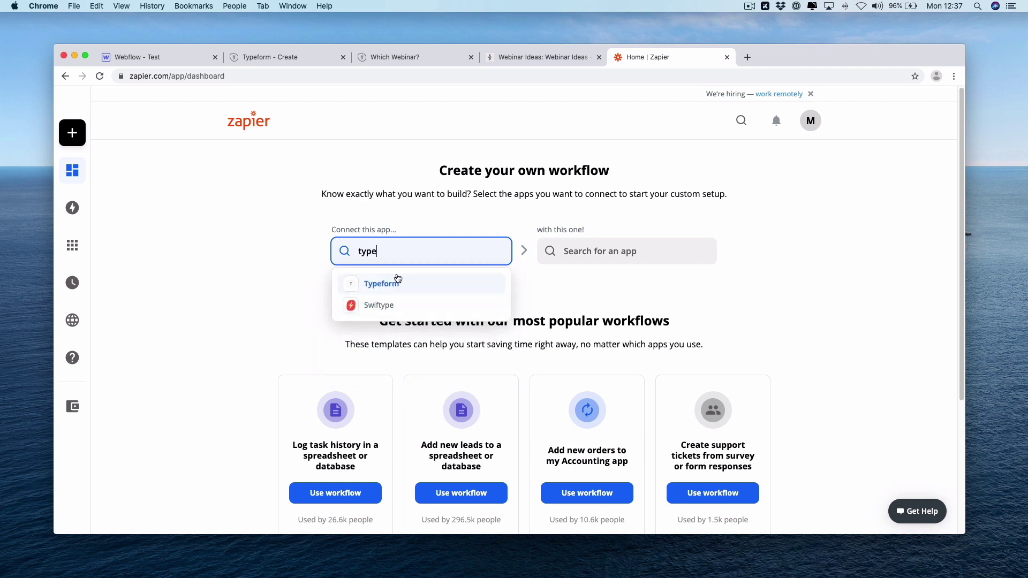
left_click(396, 282)
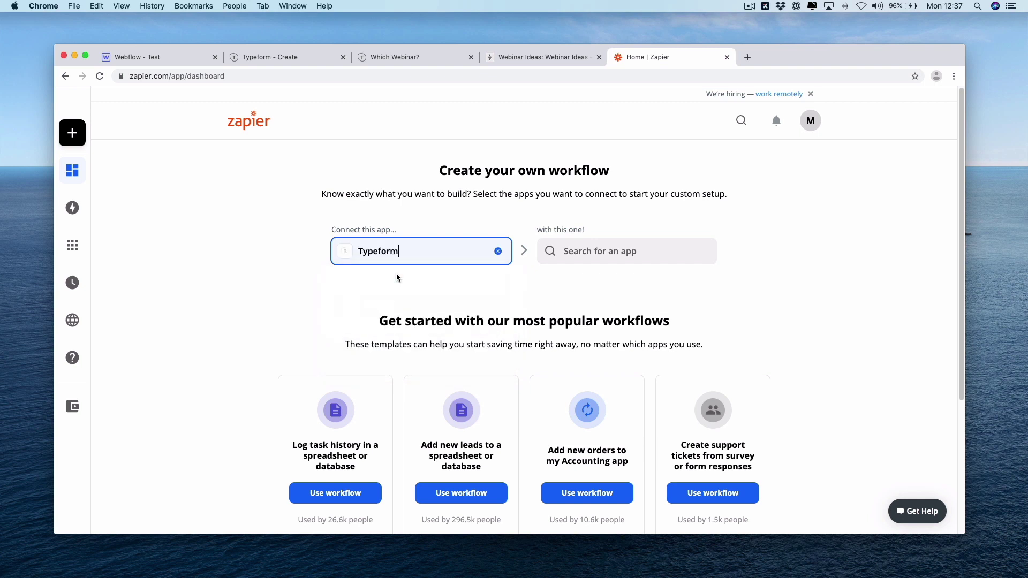
left_click(601, 251)
type("air")
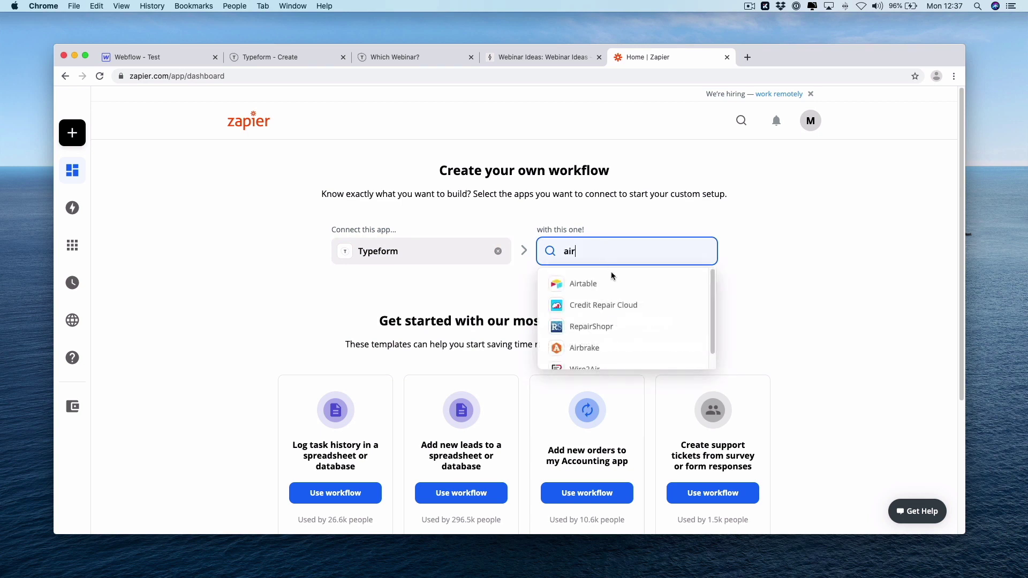
left_click(613, 287)
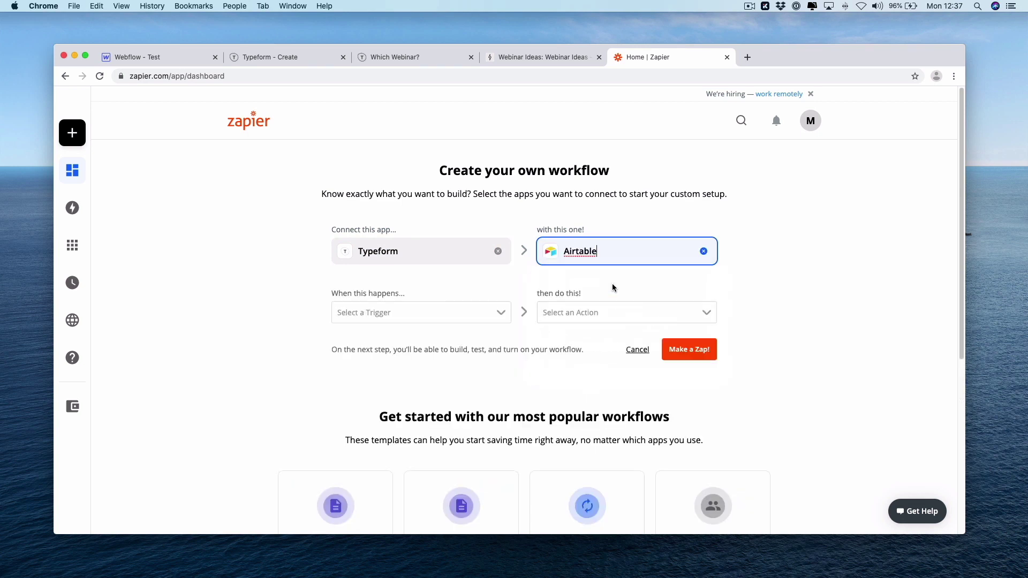
Choose trigger New Entry and action Create Record, then open the zap in the editor
left_click(407, 314)
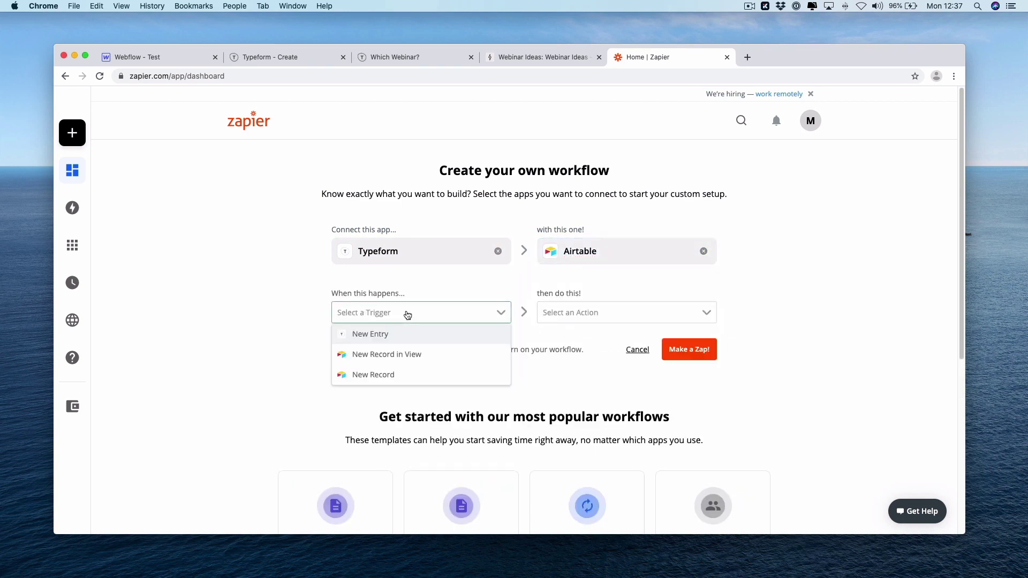
left_click(411, 334)
left_click(603, 313)
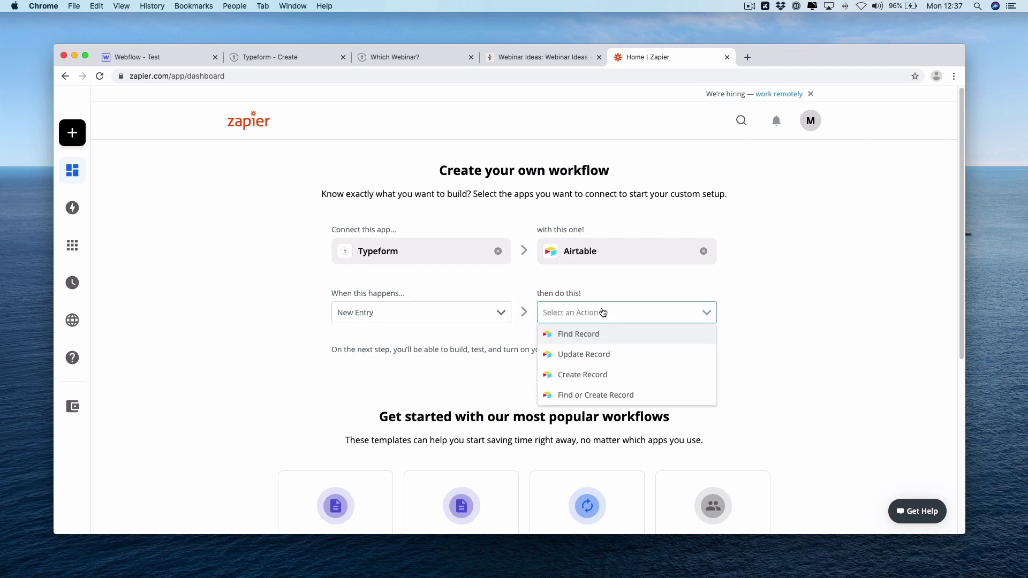
left_click(627, 375)
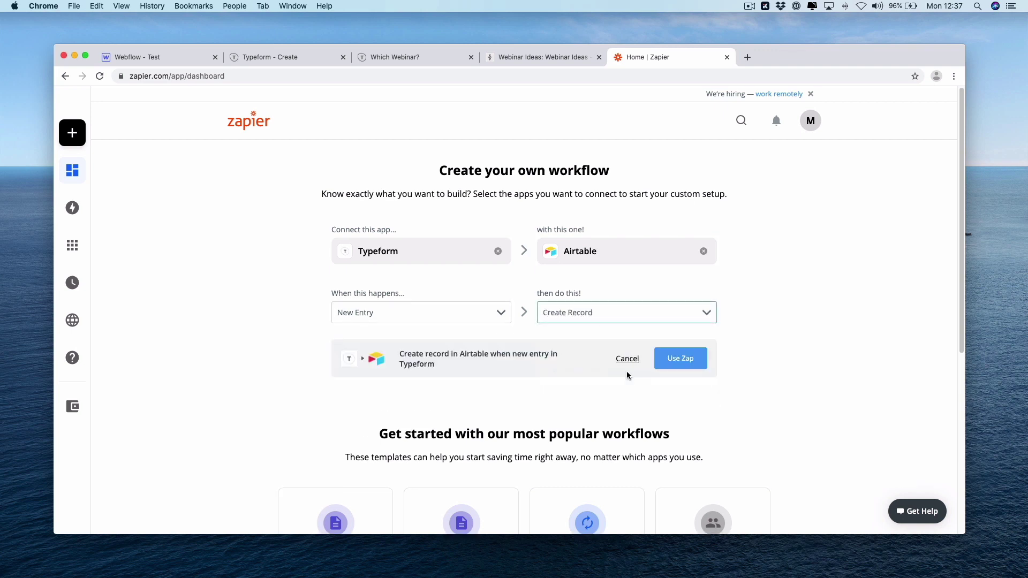
left_click(663, 367)
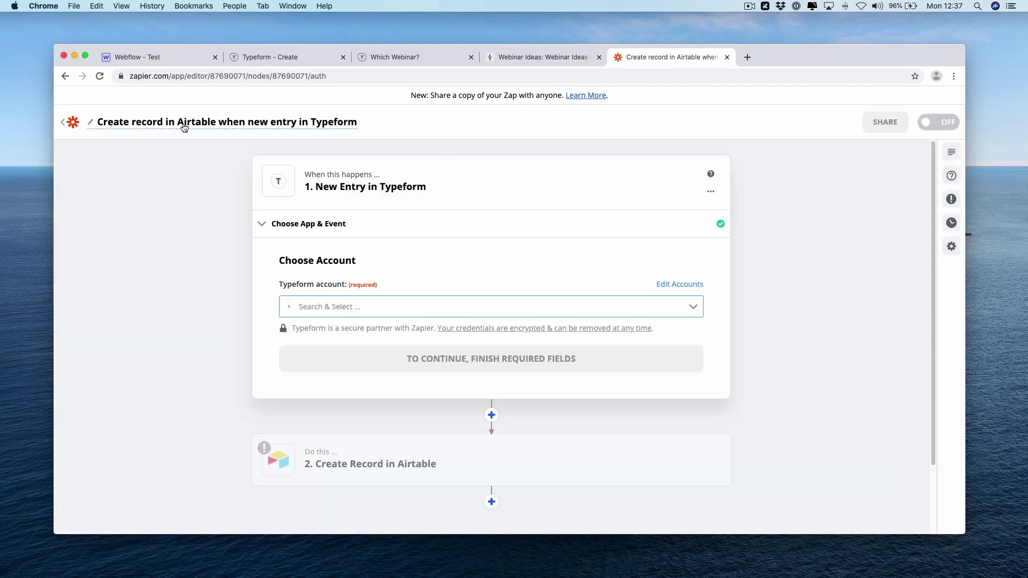
Rename the zap to 'Lesson - New Response (Webinar Suggestions) into Airtbale'
left_click(185, 126)
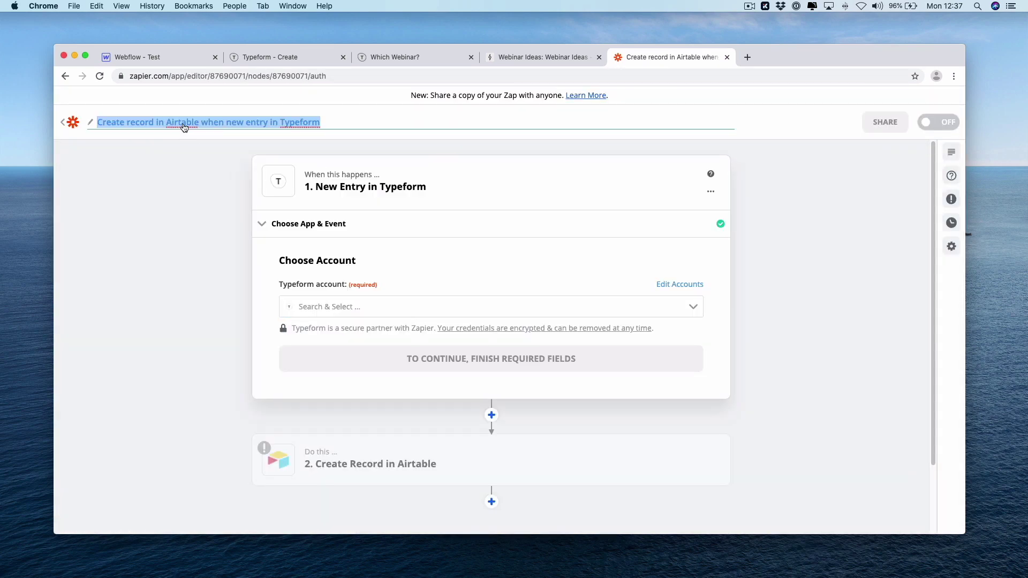
type("L")
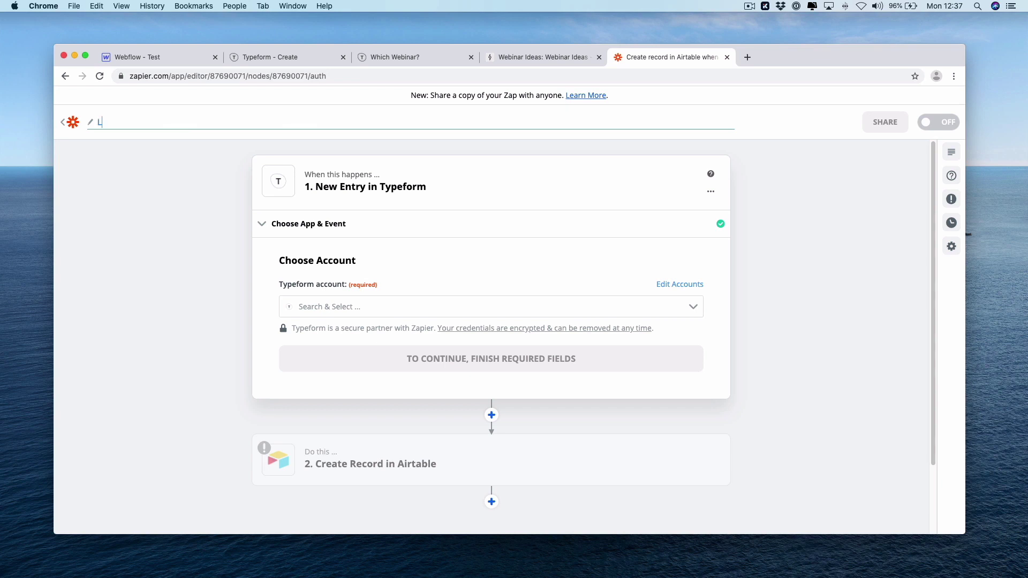
type("esson - New Response (Webinar")
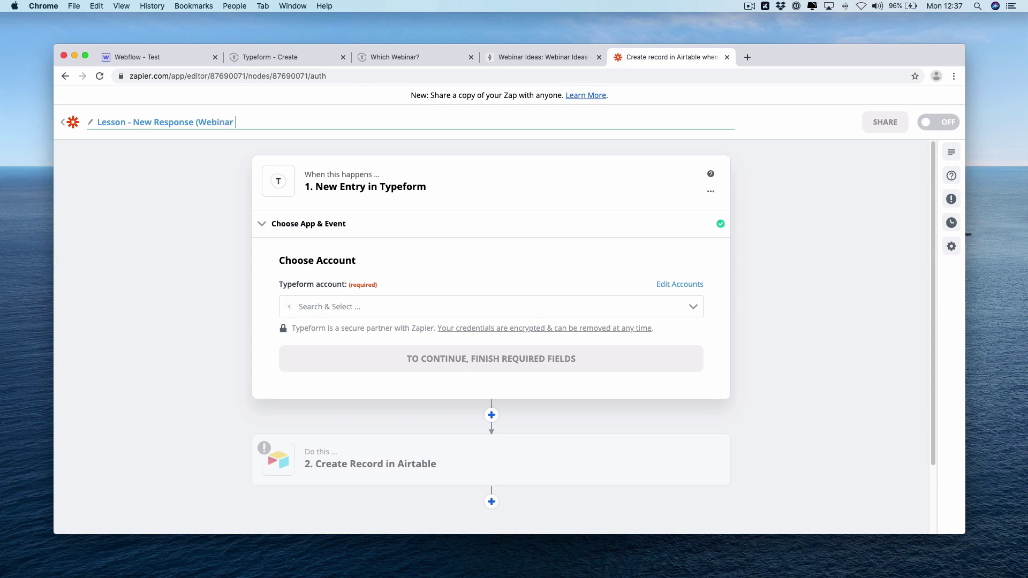
type(" Suggestions) into Airtbale")
key("Return")
left_click(826, 315)
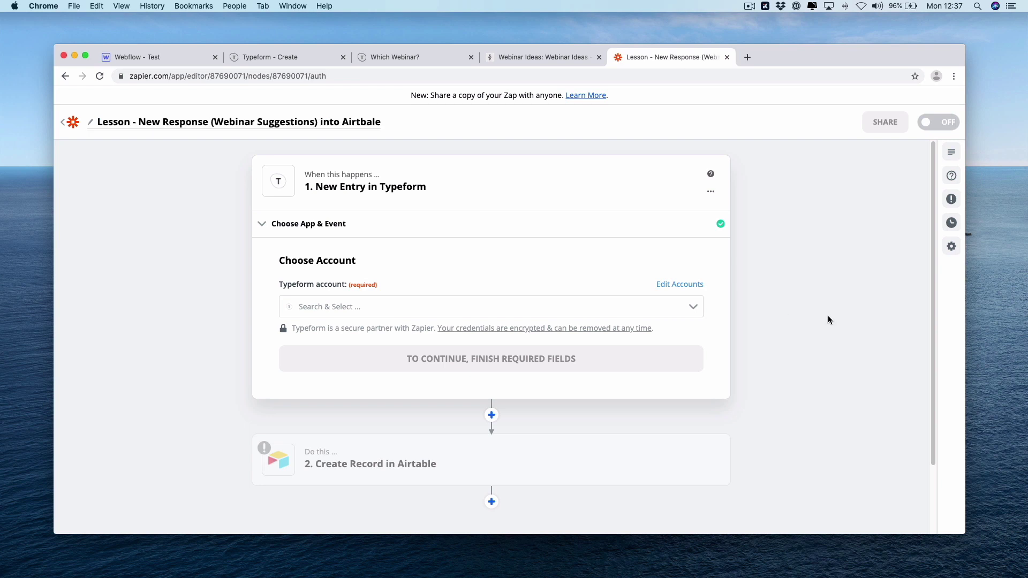
Connect the team's Typeform account and choose the Which Webinar? form as the trigger
left_click(468, 309)
left_click(469, 338)
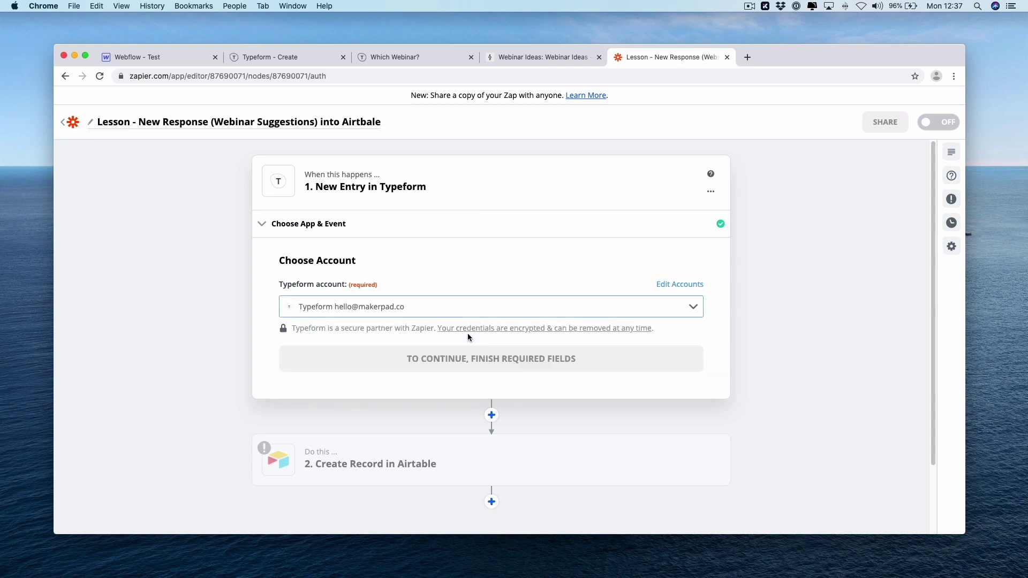
left_click(476, 356)
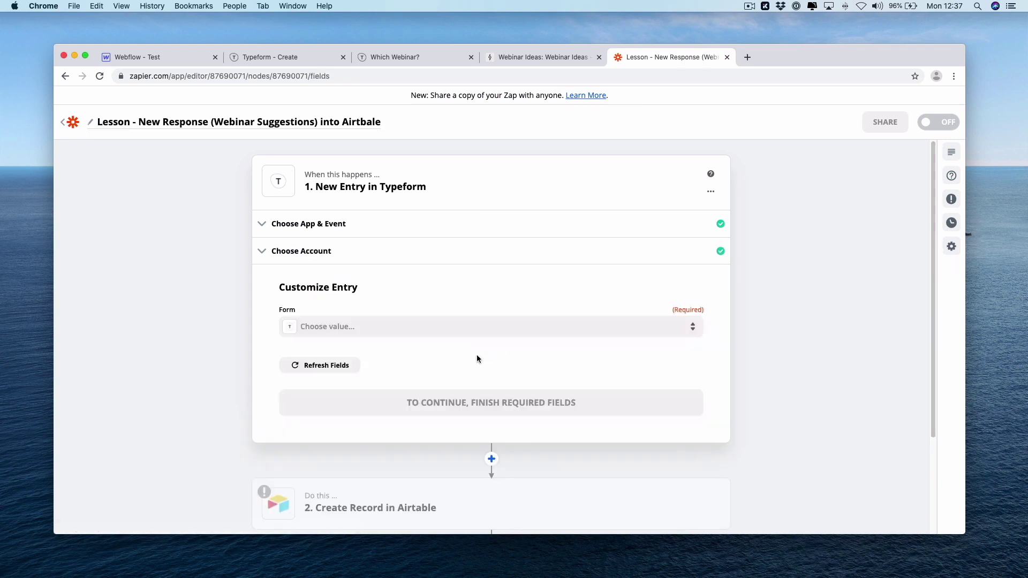
left_click(491, 327)
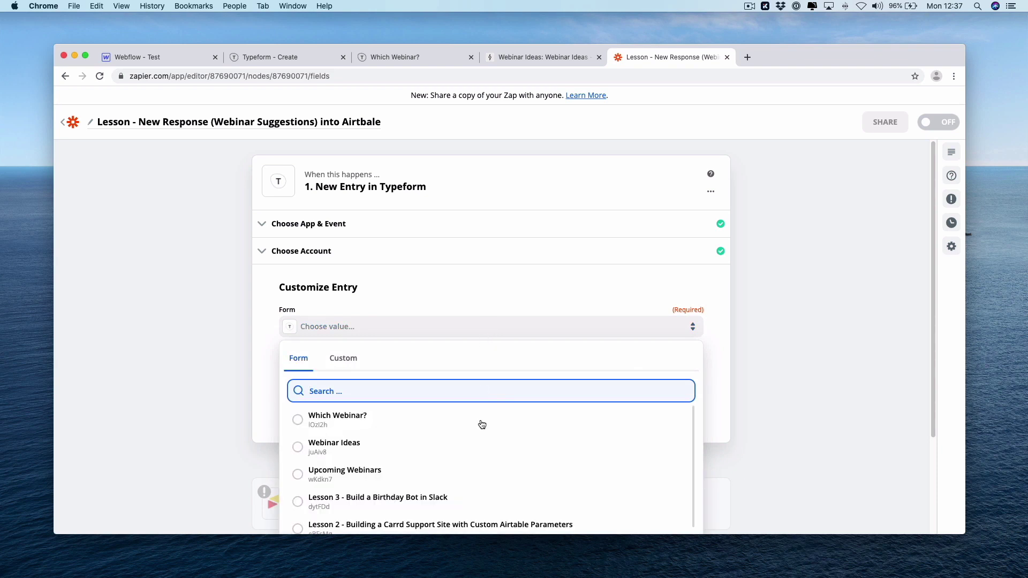
left_click(382, 414)
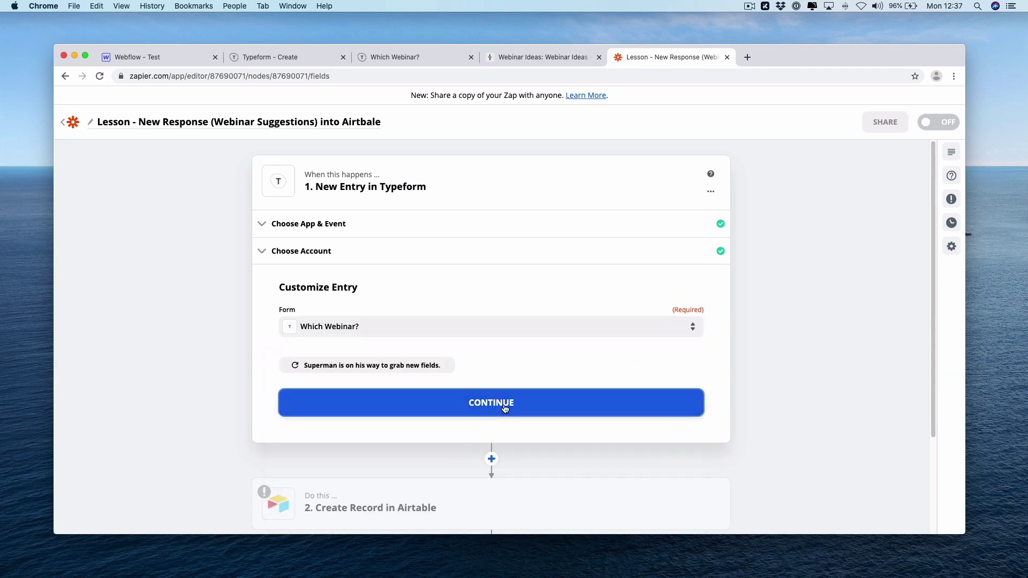
left_click(384, 416)
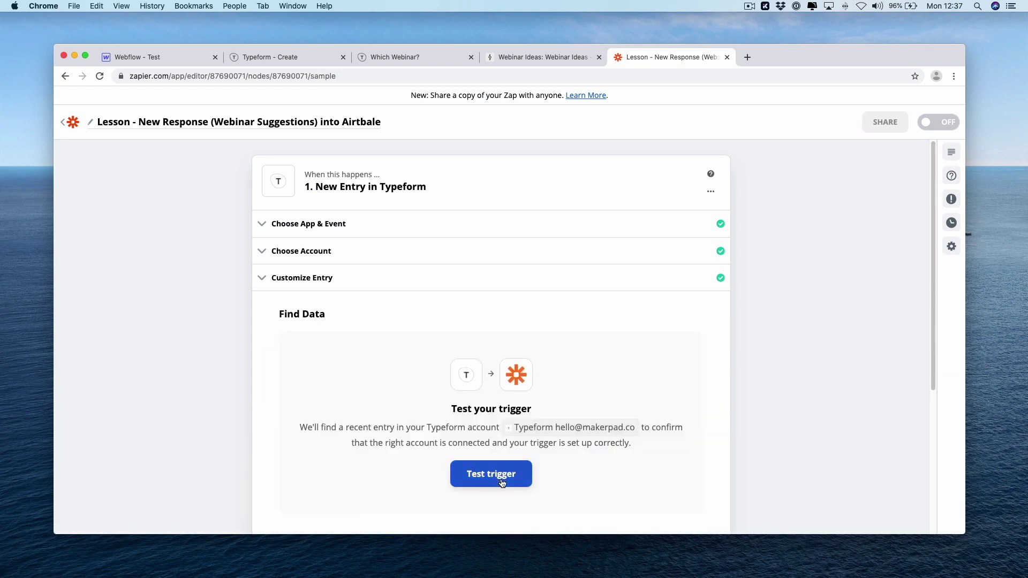
Test the trigger to pull in a sample Typeform entry, then continue
left_click(502, 482)
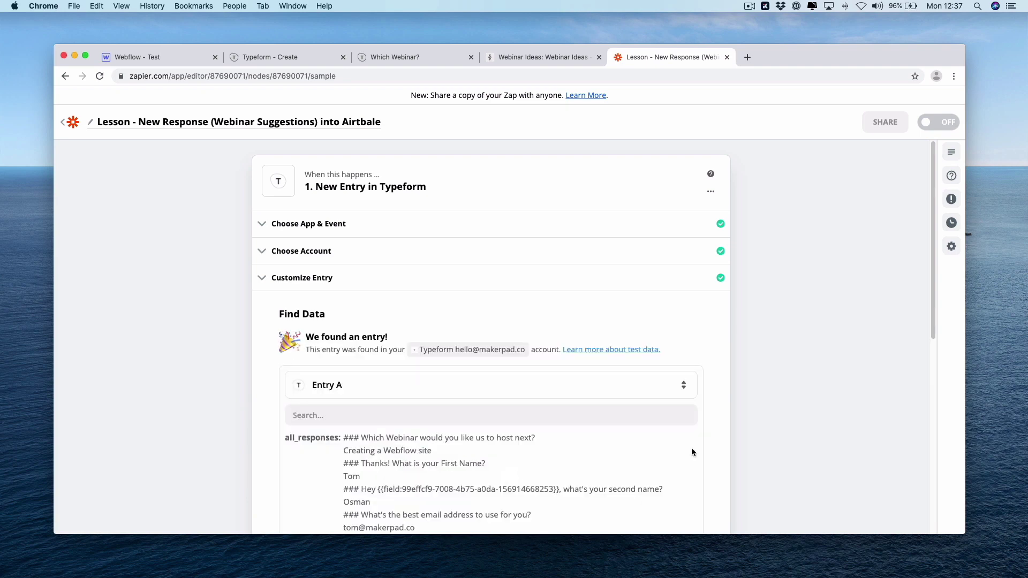
scroll(928, 269, "down", 5)
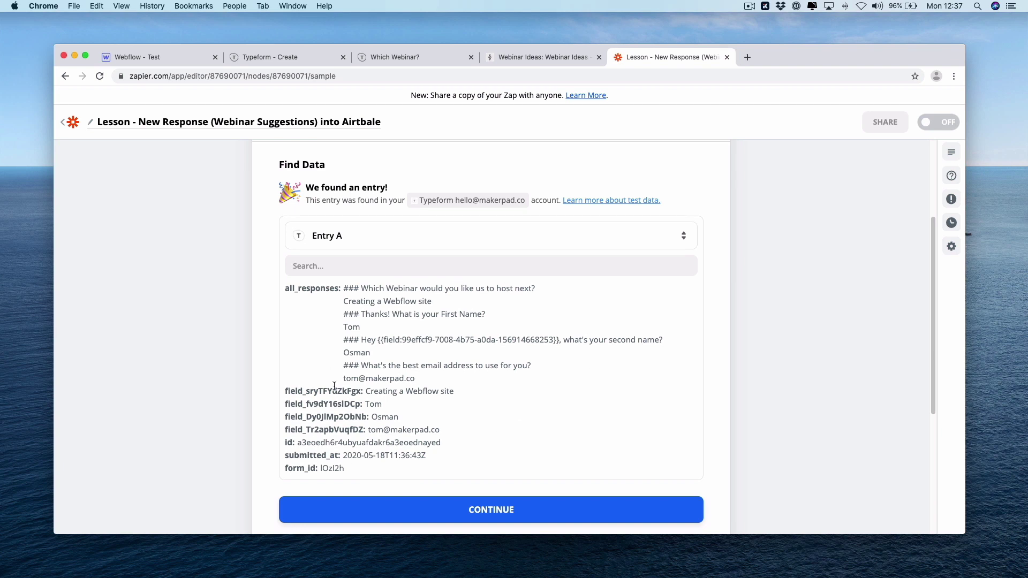
left_click(499, 503)
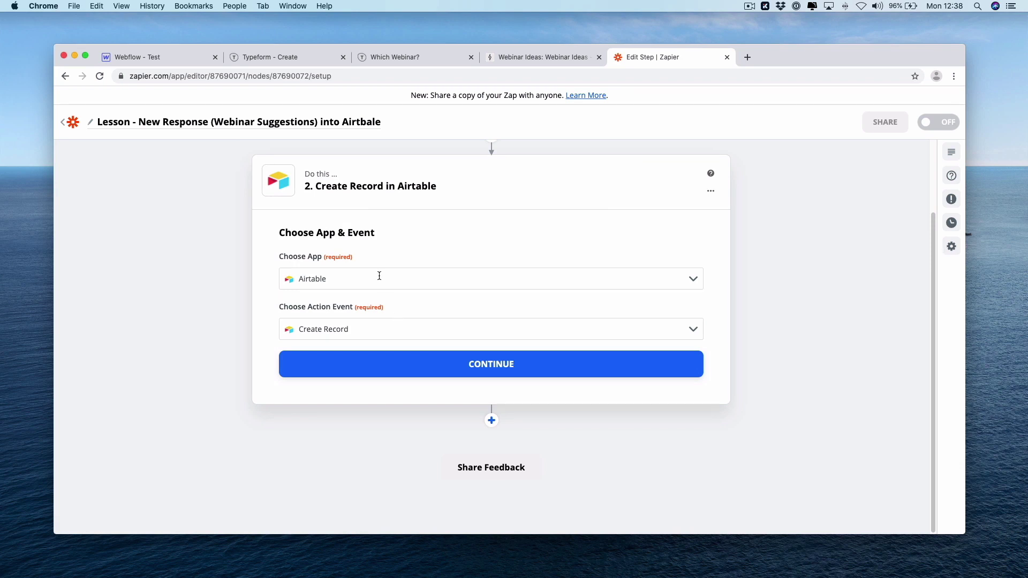
Confirm Airtable Create Record as the action and connect the Airtable account
left_click(442, 373)
left_click(453, 306)
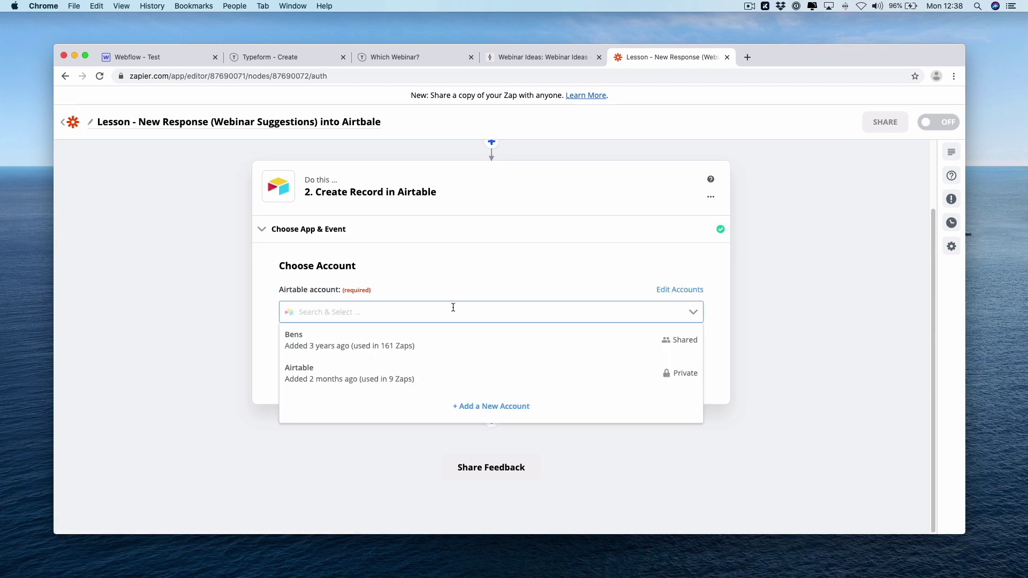
left_click(459, 373)
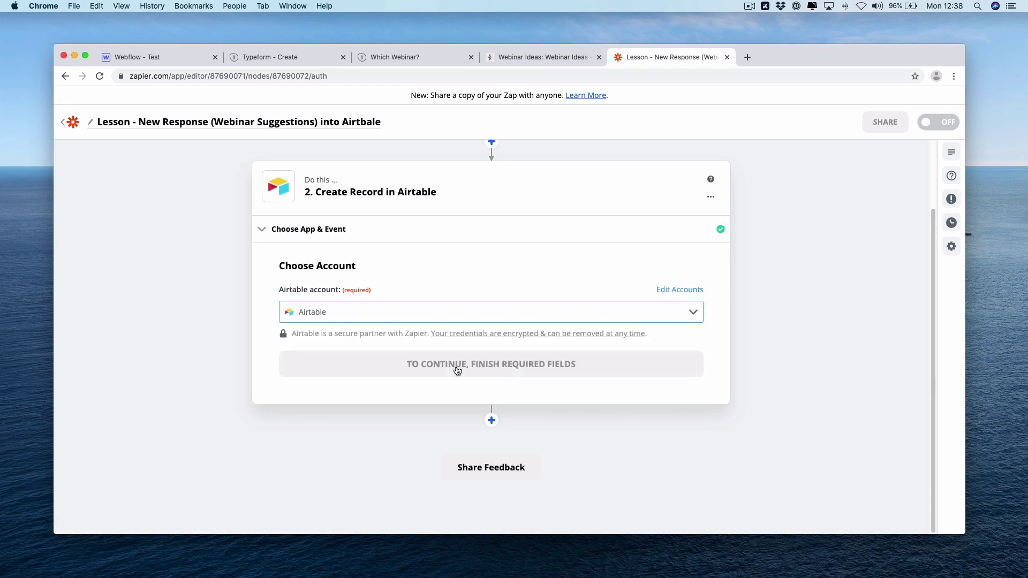
left_click(463, 369)
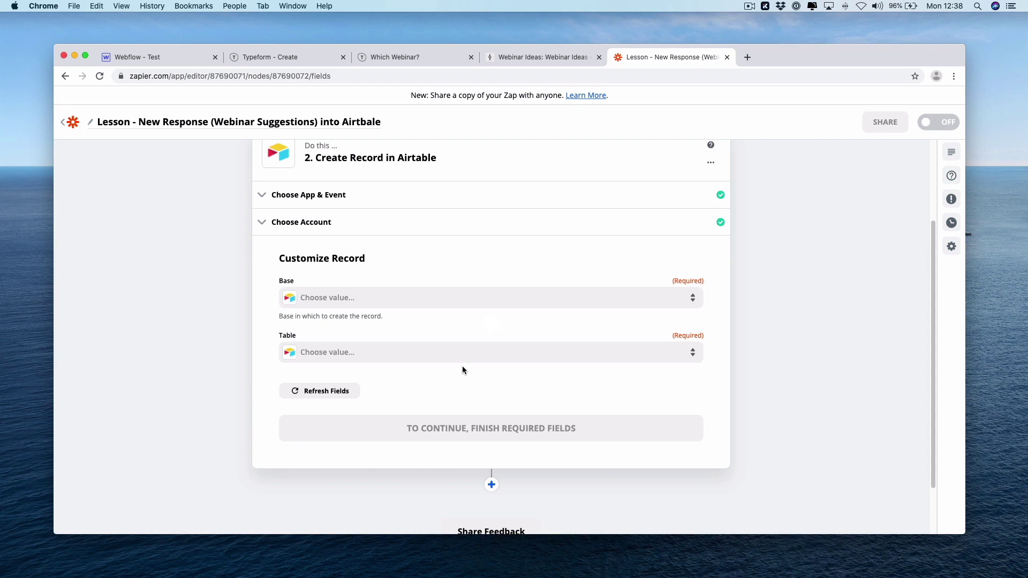
Point the action at the Webinar Ideas base, found by searching 'webina', and its Webinar Votes table
left_click(479, 304)
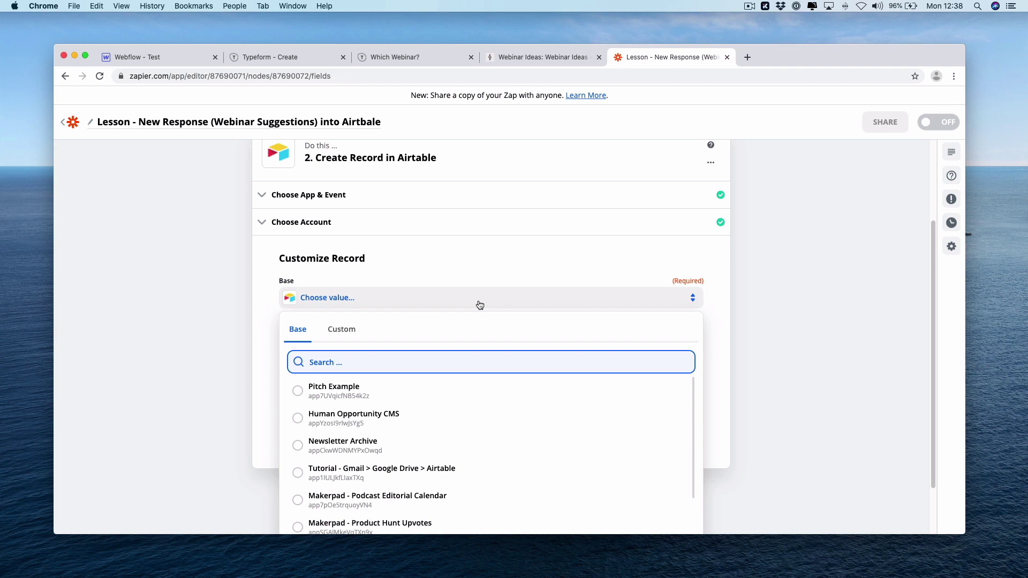
type("webinar")
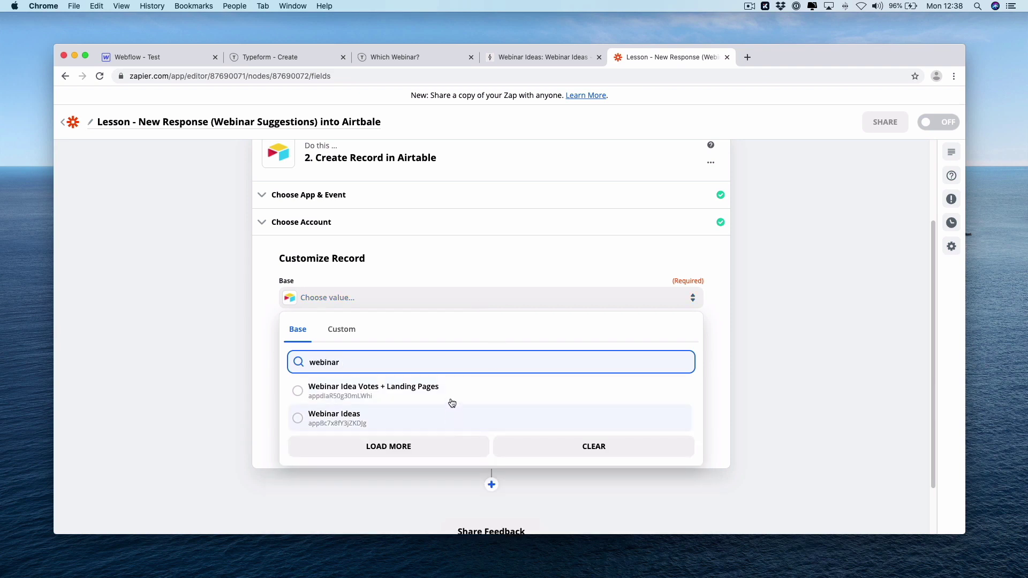
left_click(805, 374)
left_click(579, 56)
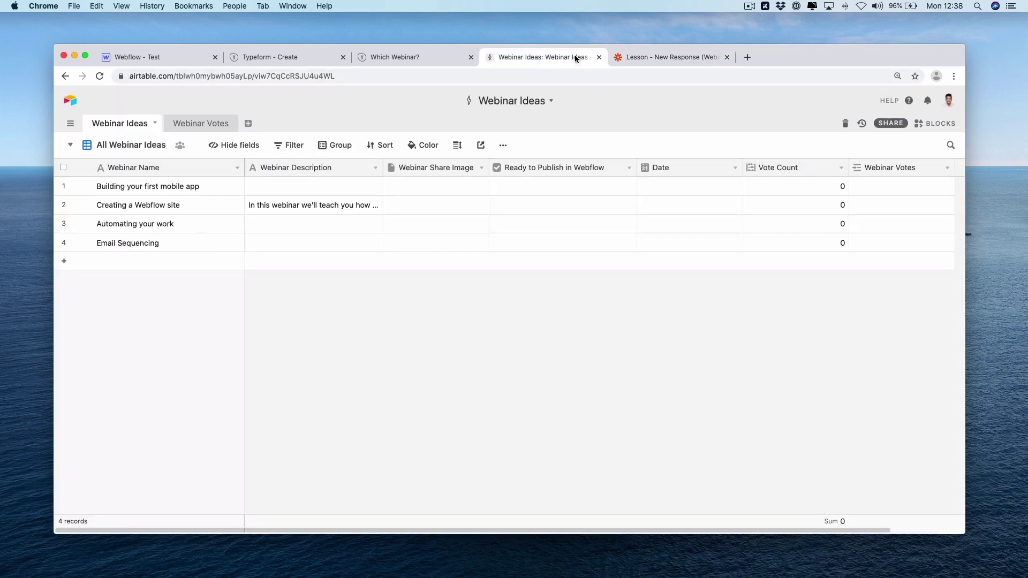
left_click(696, 58)
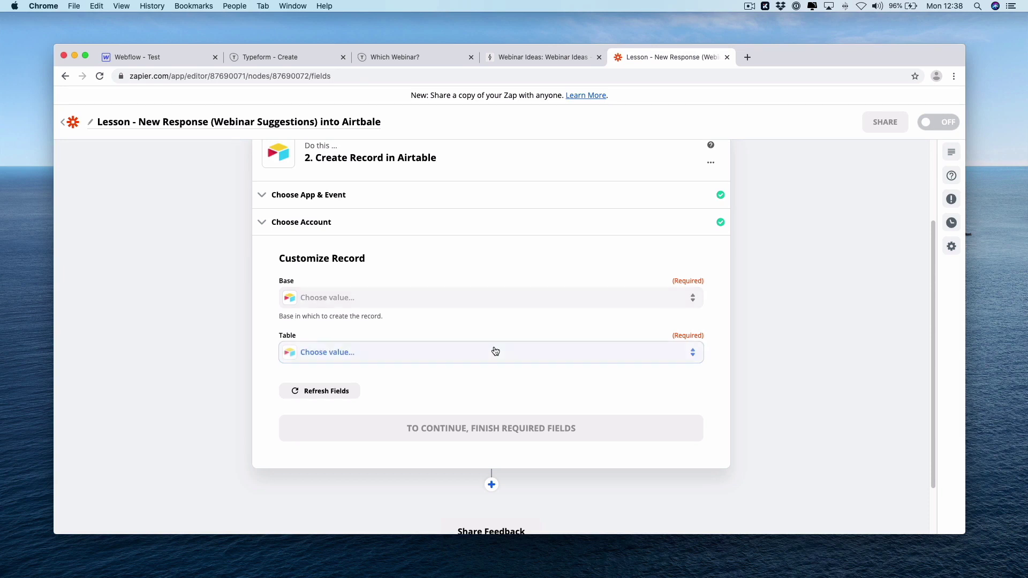
left_click(495, 351)
left_click(347, 351)
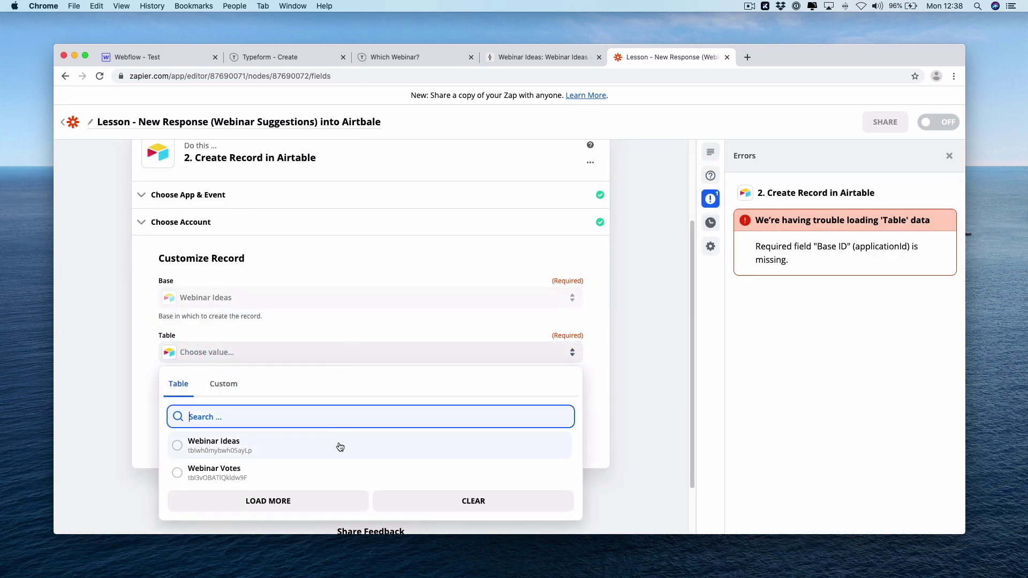
left_click(339, 468)
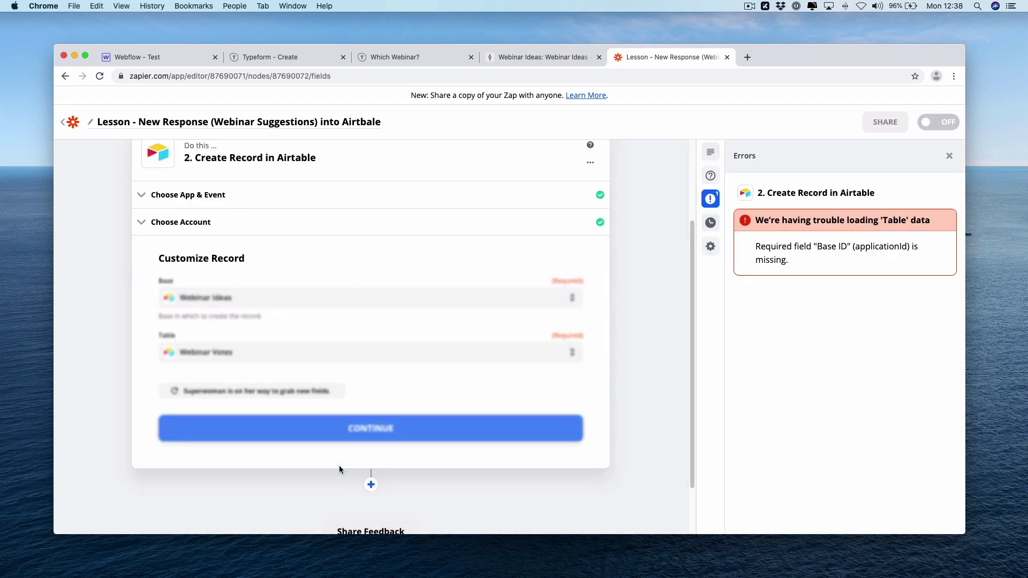
left_click(949, 155)
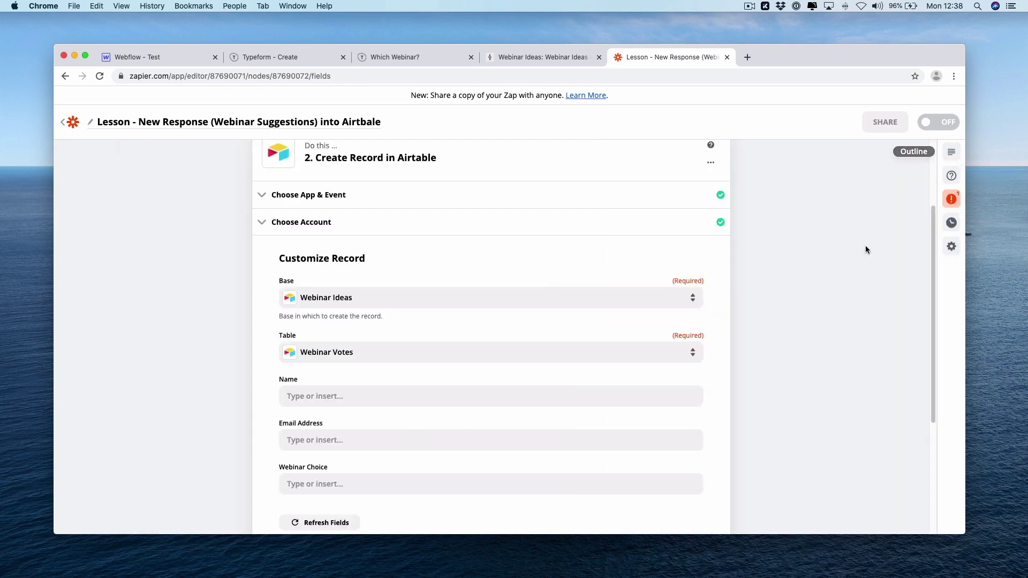
scroll(774, 394, "down", 3)
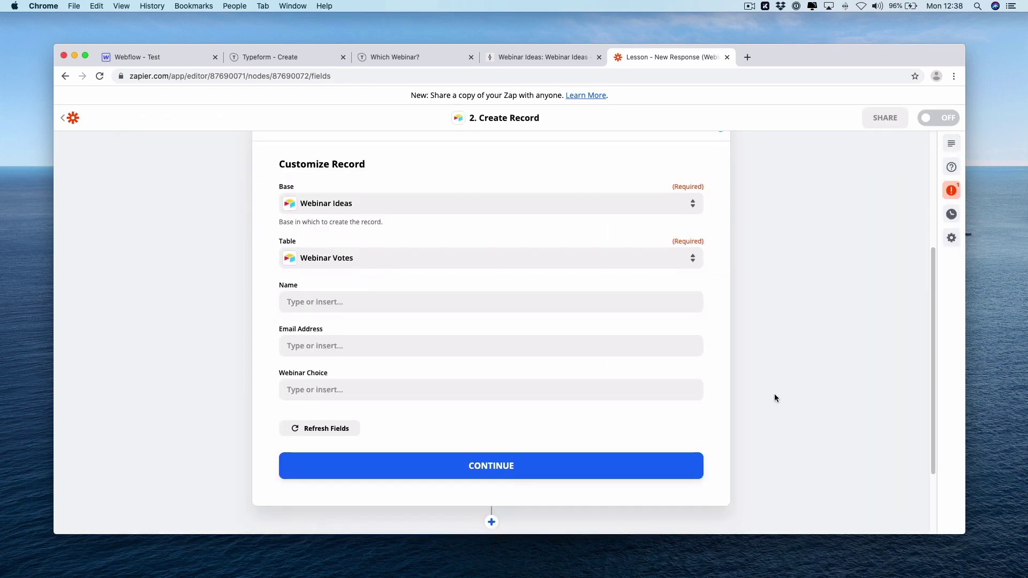
Map the Name field to the Typeform answer 'Thanks! What is your First Name?'
left_click(479, 298)
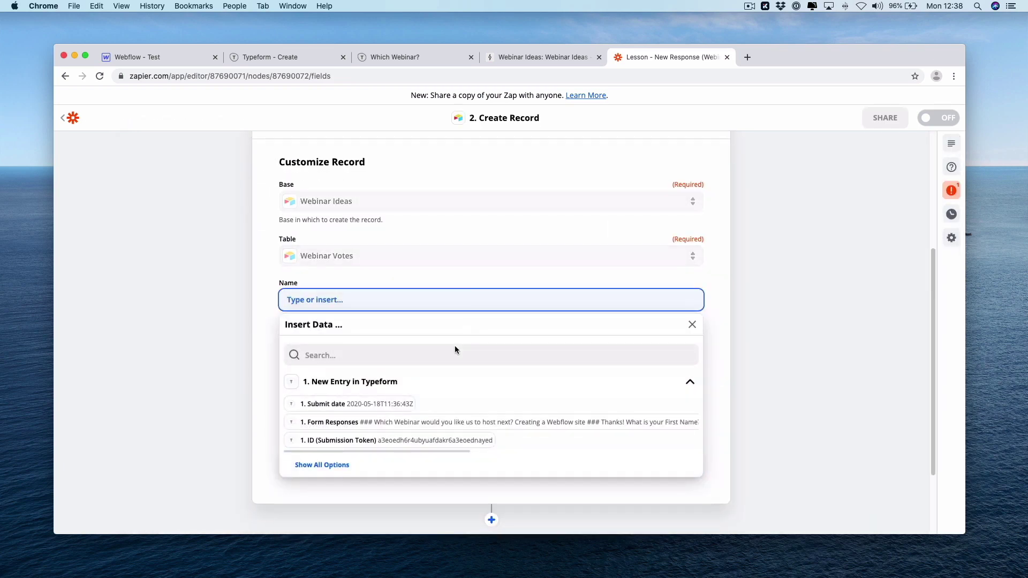
left_click(334, 468)
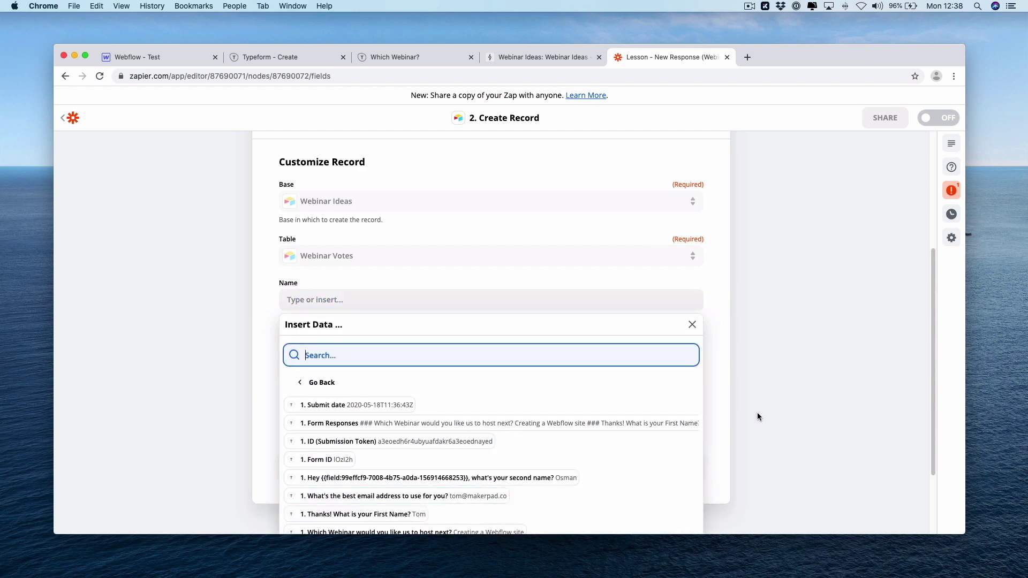
scroll(757, 413, "down", 2)
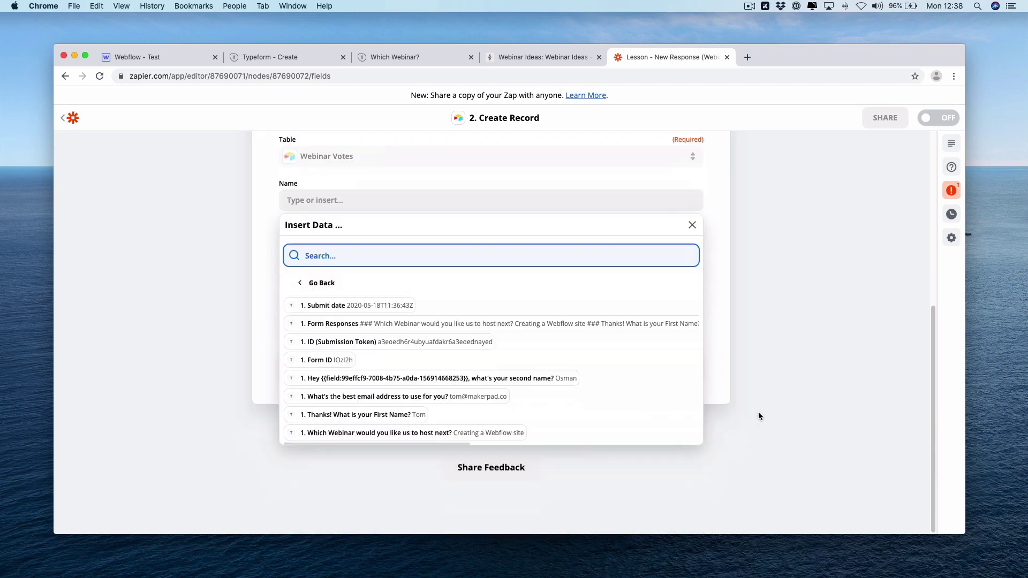
left_click(397, 416)
left_click(794, 321)
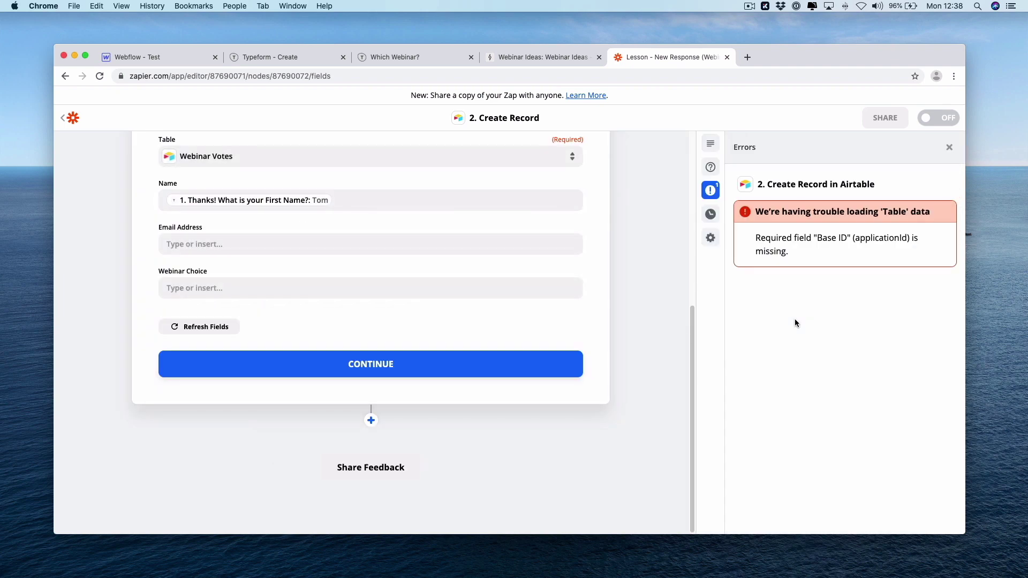
left_click(948, 148)
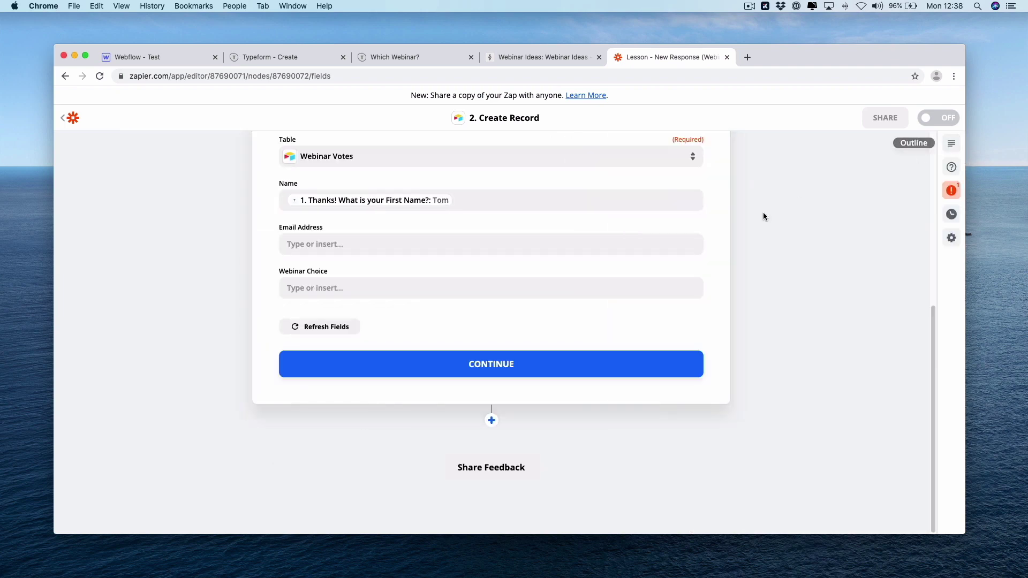
scroll(850, 279, "up", 3)
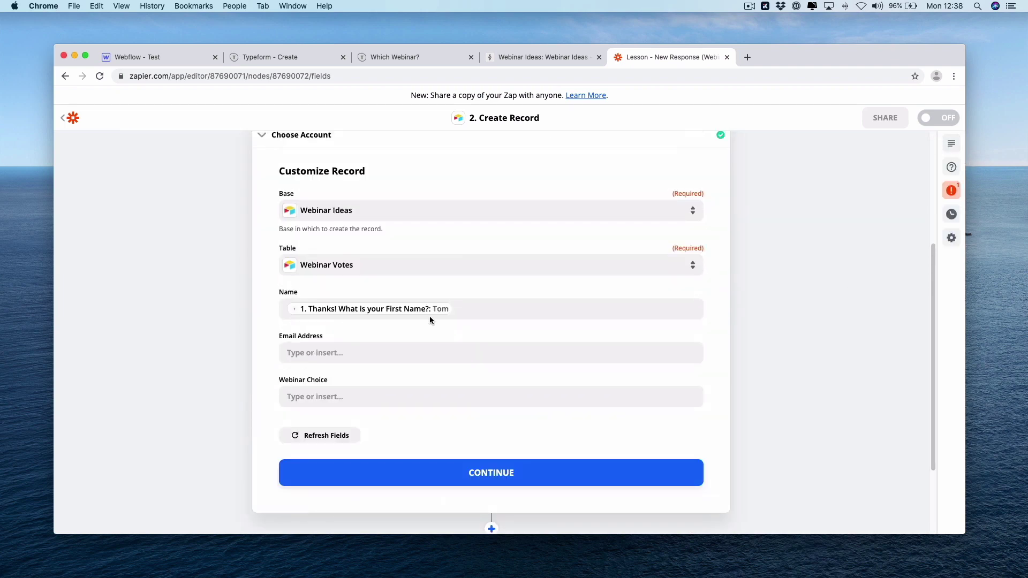
Insert a 'Last Name' field to the left of Email Address in the Webinar Votes table
left_click(556, 60)
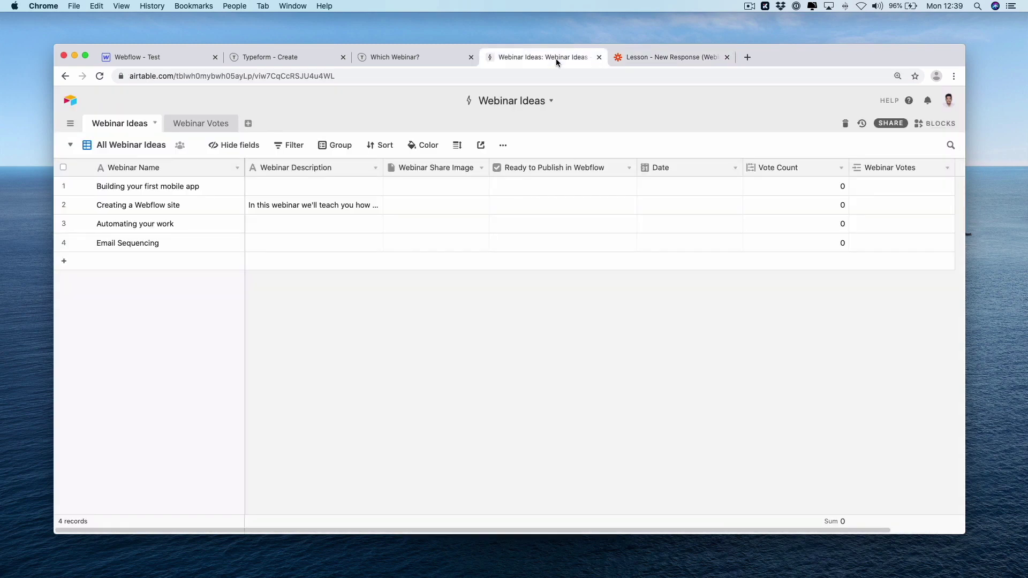
left_click(202, 125)
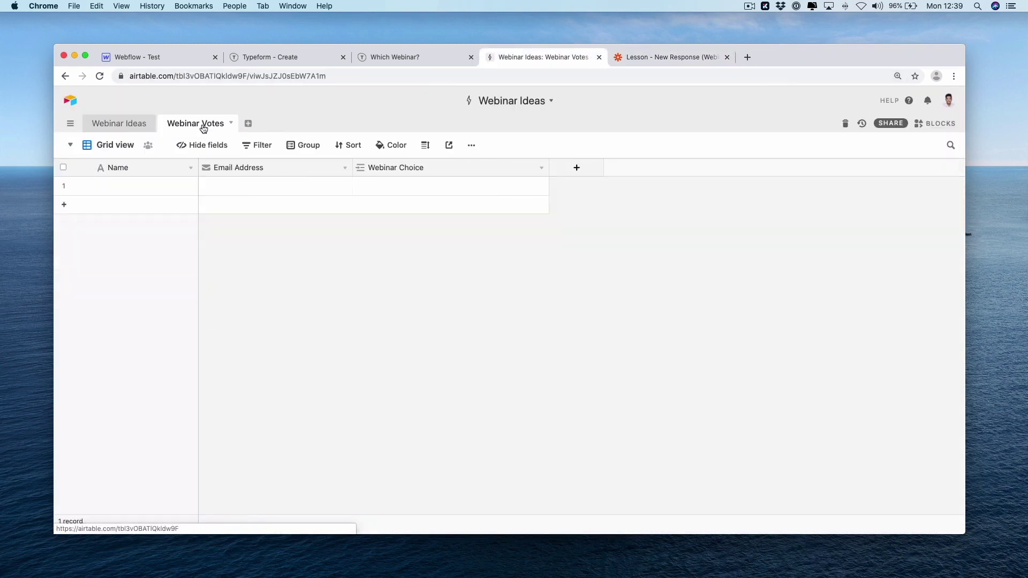
right_click(240, 168)
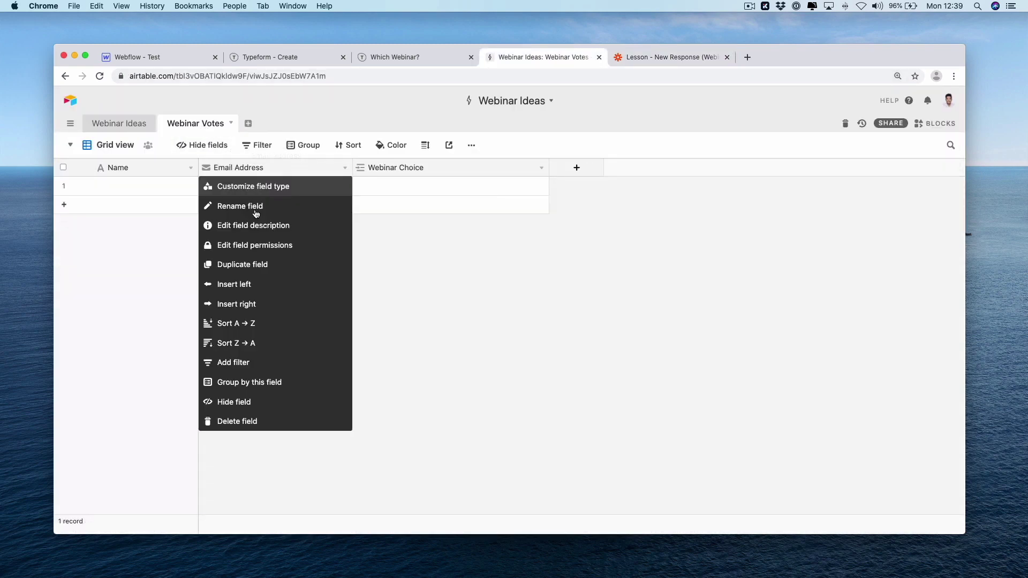
left_click(253, 291)
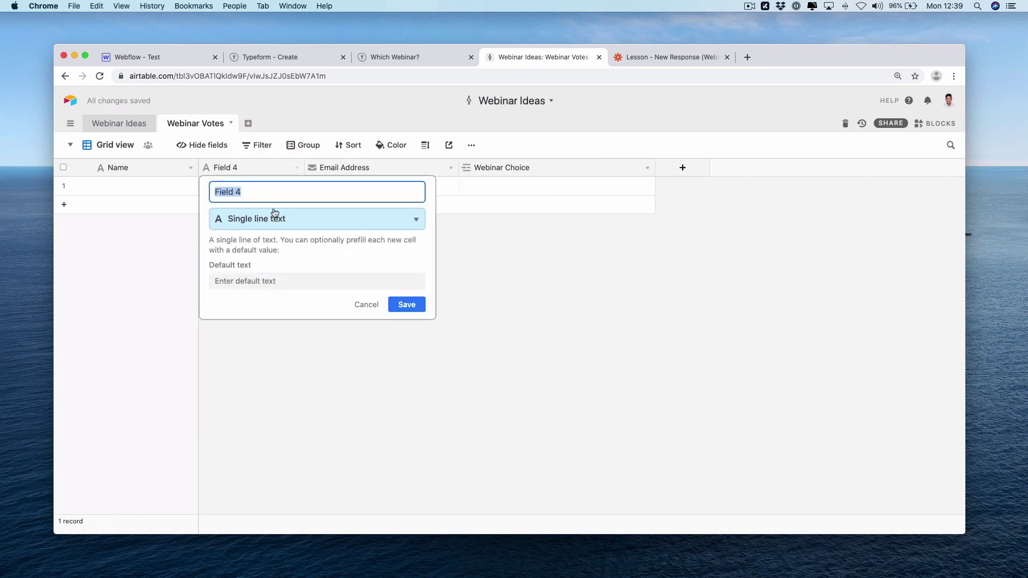
type("Last Name")
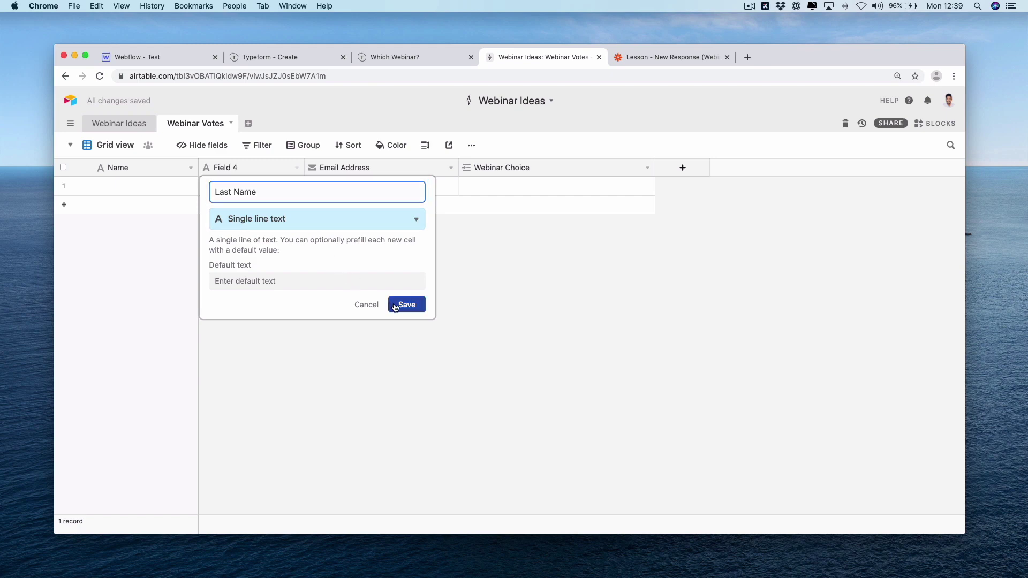
left_click(396, 304)
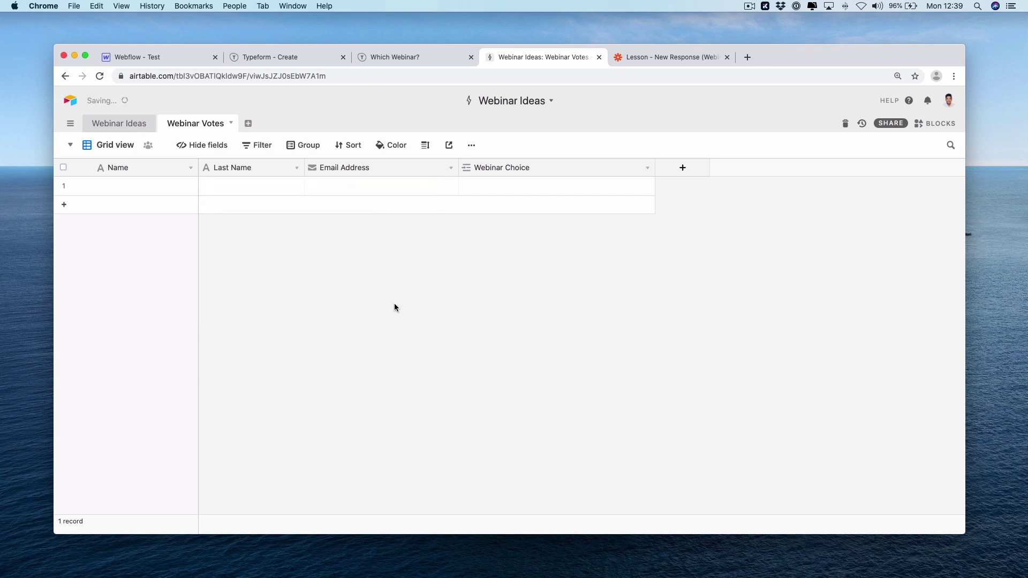
Refresh the Airtable fields and map Last Name to the Typeform second-name answer
left_click(667, 56)
left_click(322, 434)
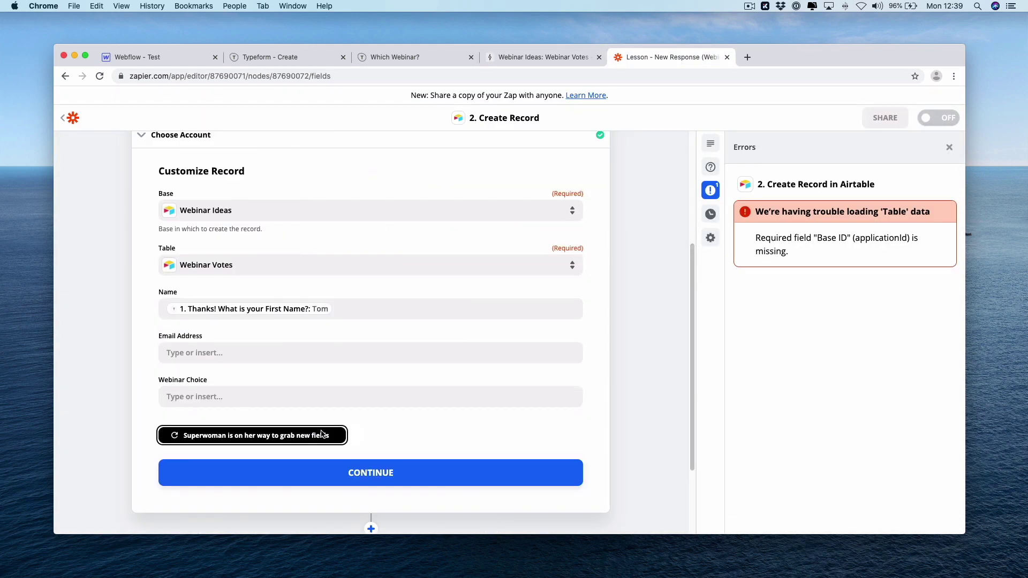
left_click(199, 438)
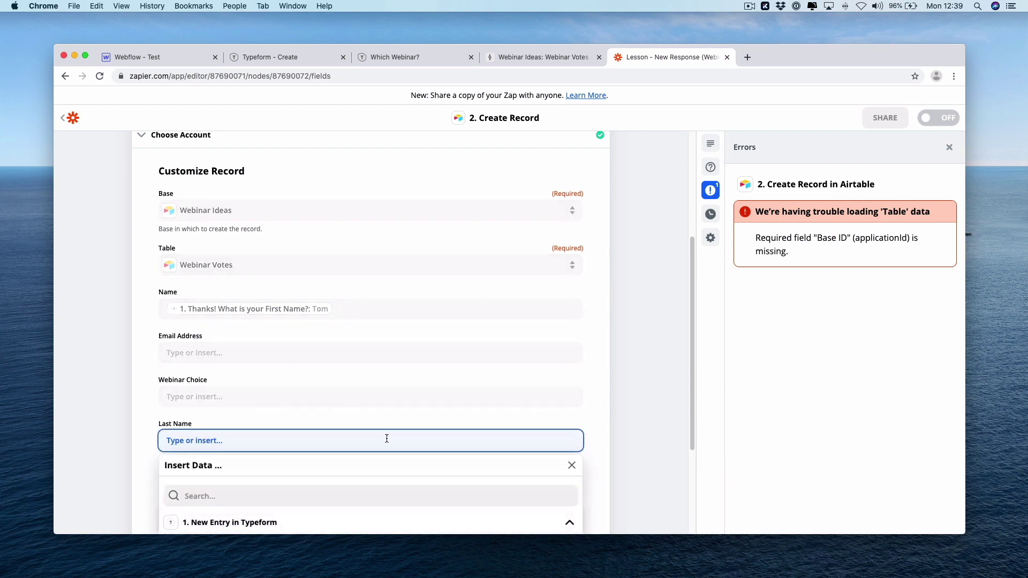
left_click(370, 375)
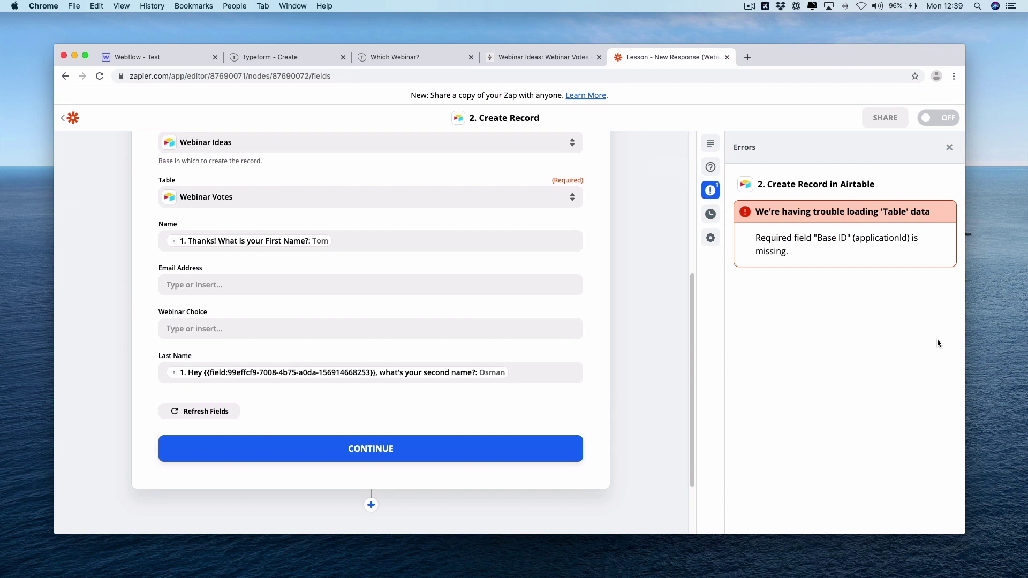
scroll(321, 190, "up", 1)
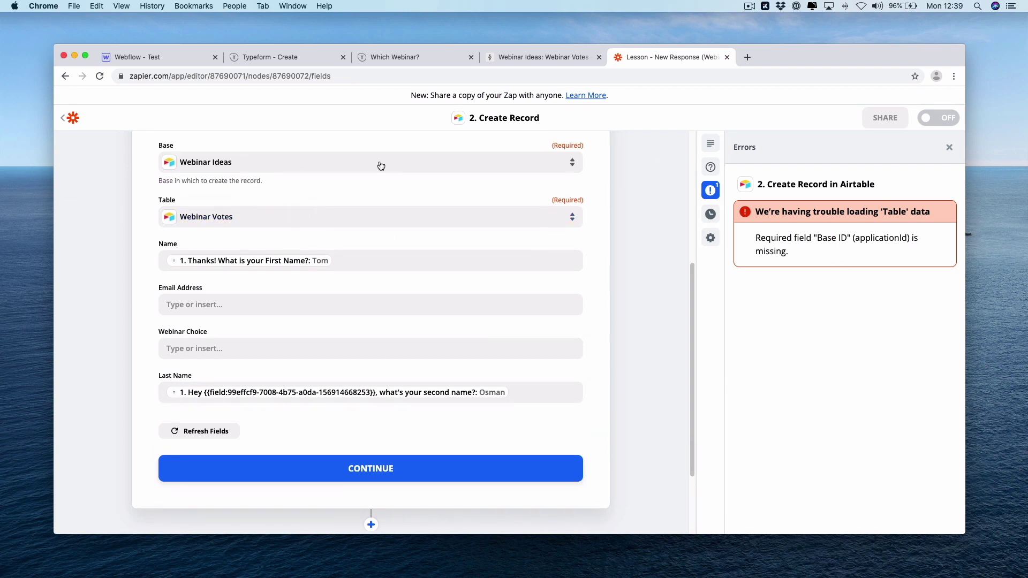
left_click(949, 148)
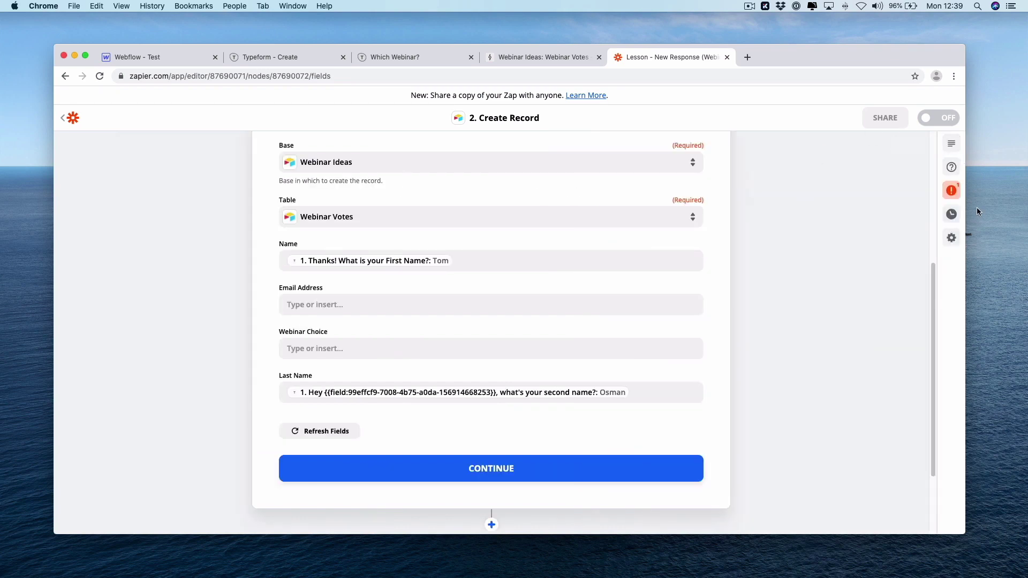
Map Email Address to the email answer and Webinar Choice to the 'Which Webinar' answer
left_click(472, 304)
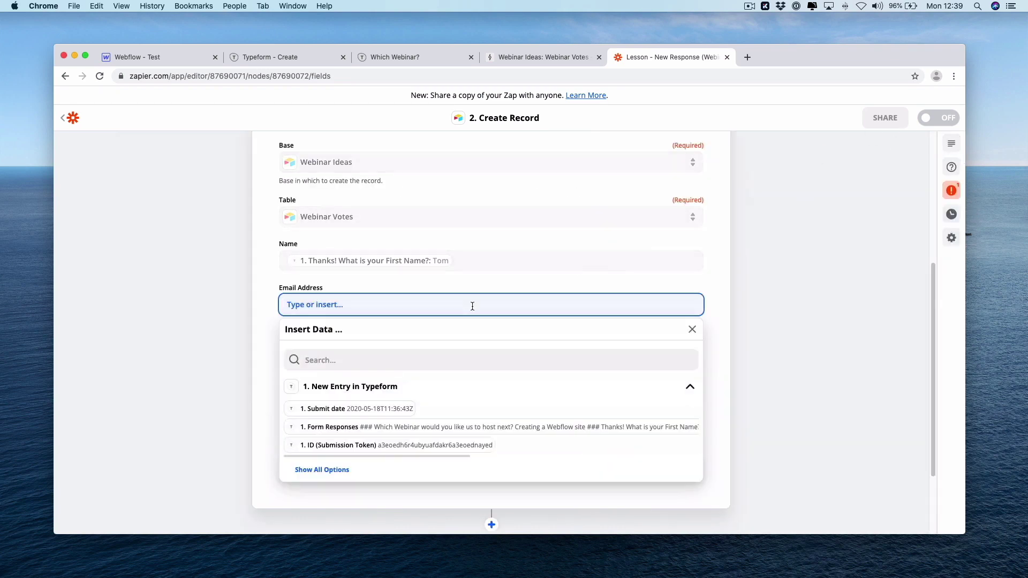
left_click(322, 470)
scroll(575, 495, "down", 1)
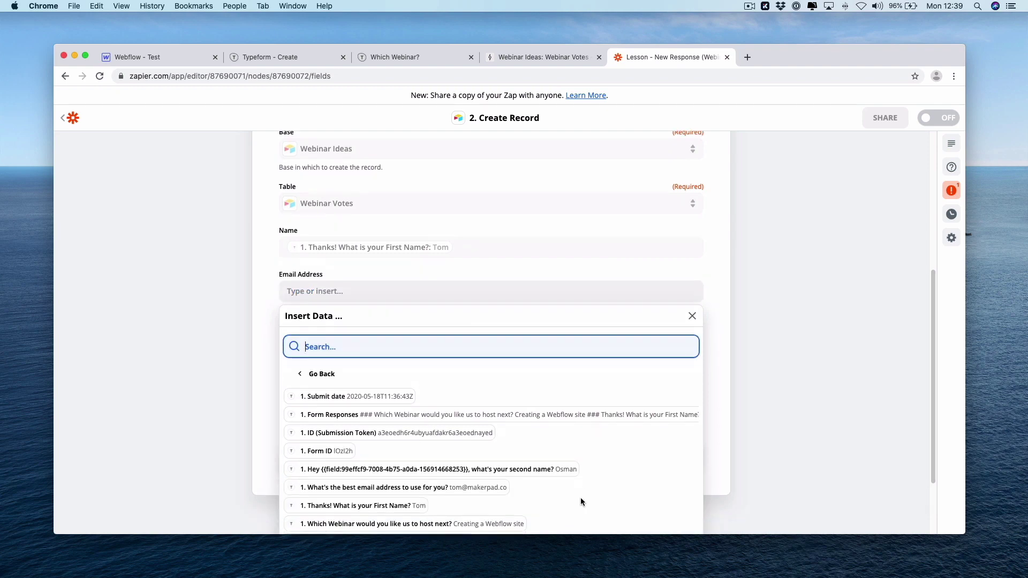
left_click(460, 485)
type("a")
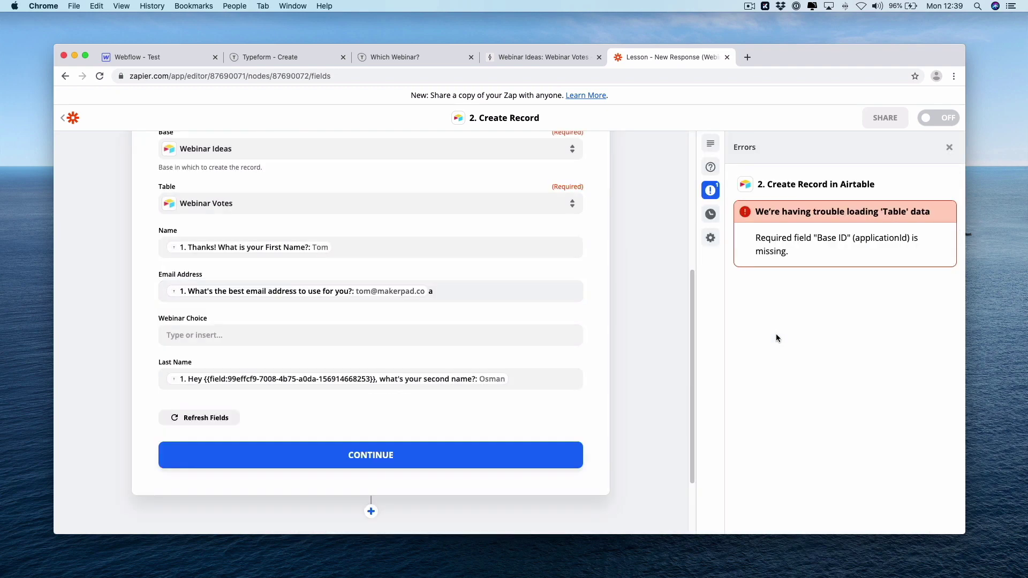
left_click(385, 334)
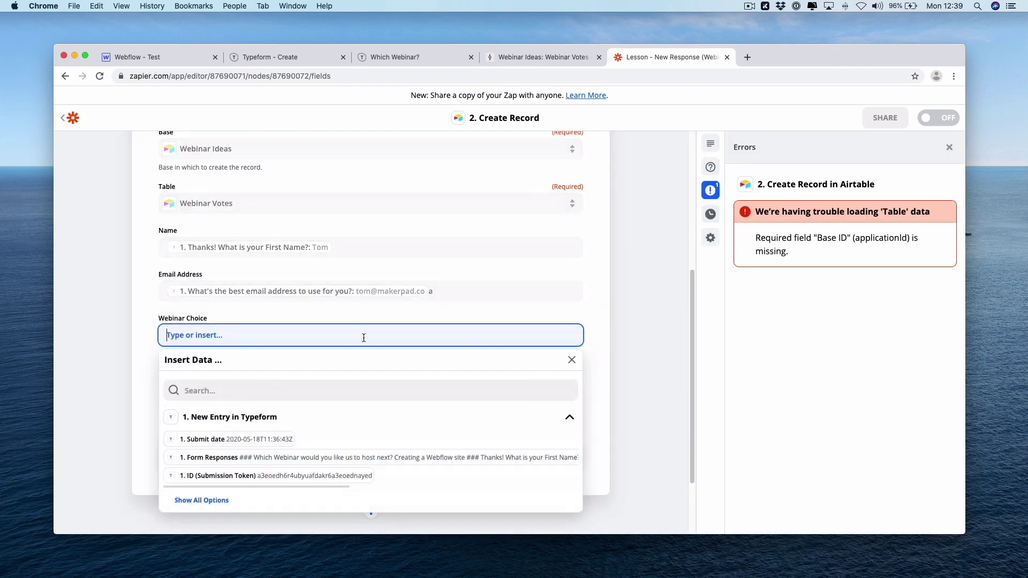
left_click(198, 500)
scroll(368, 492, "down", 3)
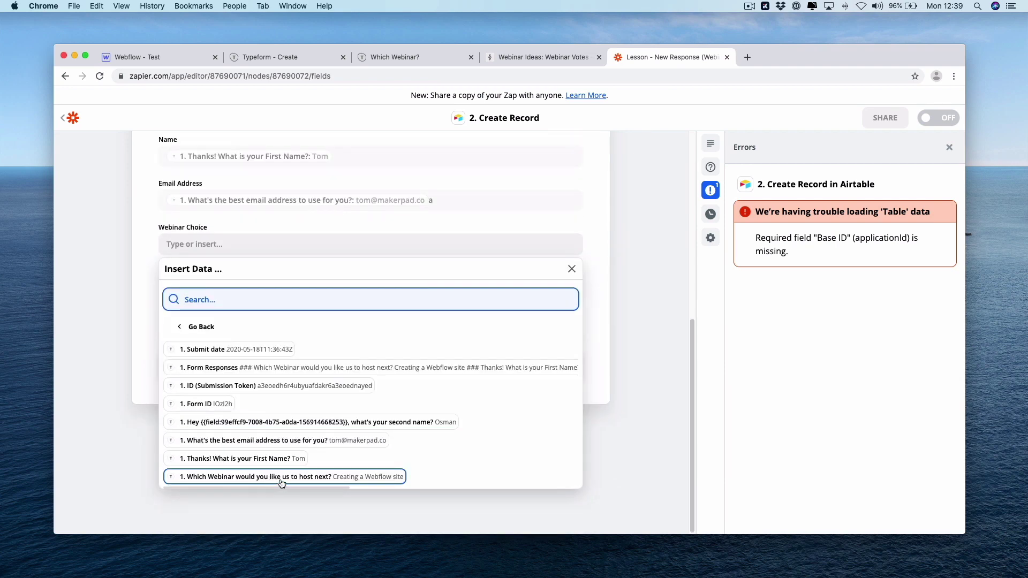
left_click(282, 480)
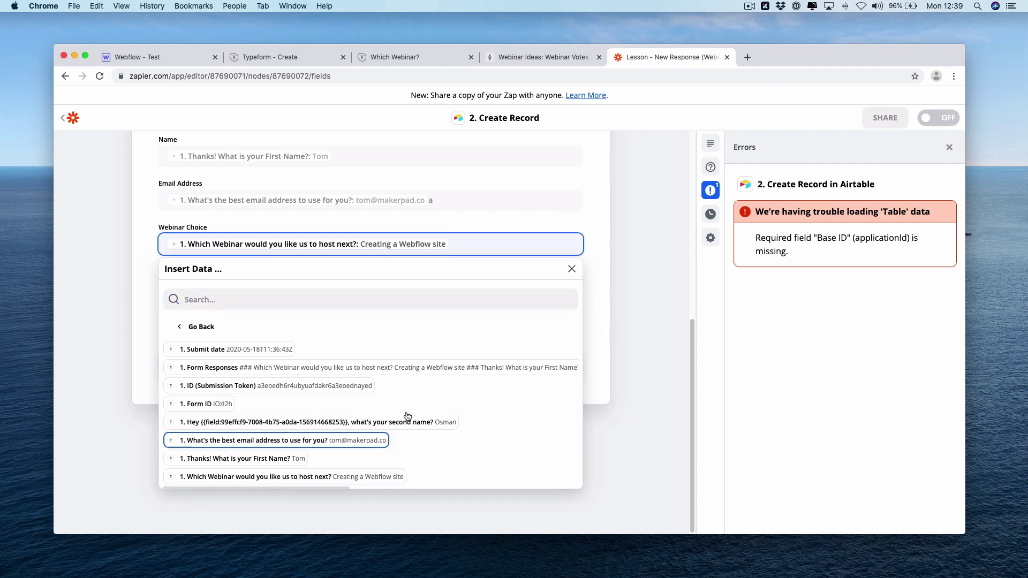
left_click(646, 326)
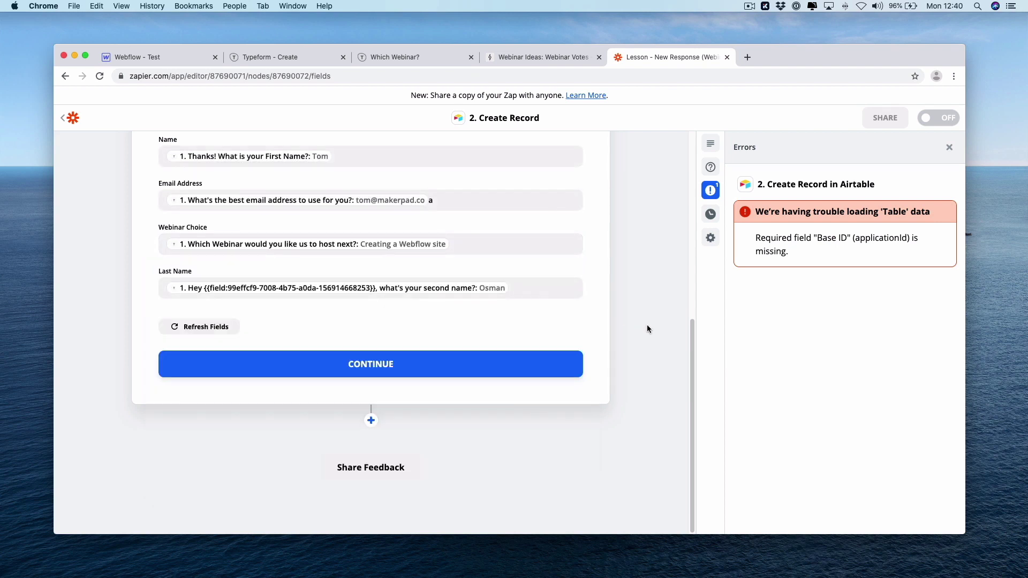
Send a test record from the Create Record step to Airtable's Webinar Votes table
left_click(369, 364)
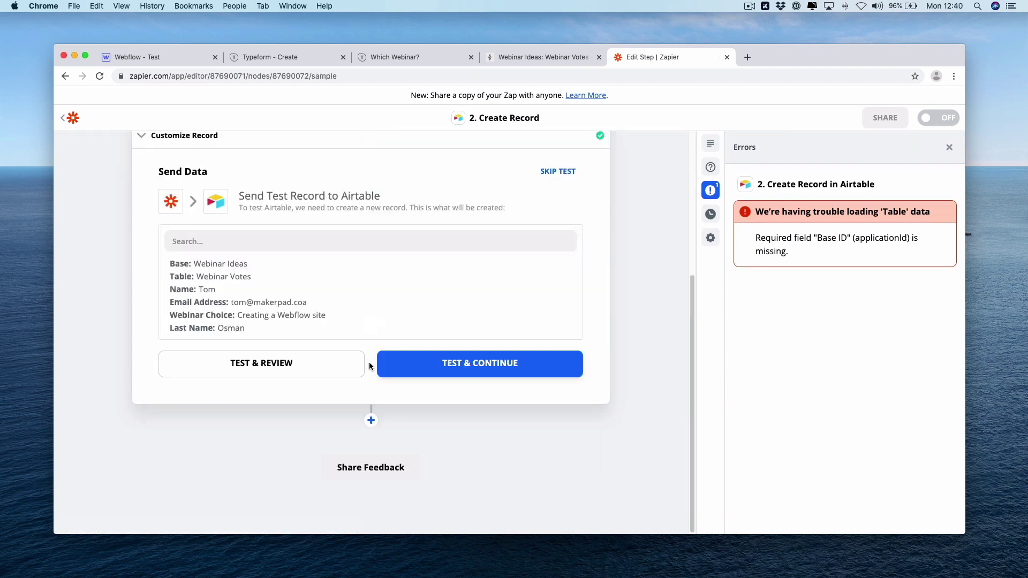
left_click(410, 364)
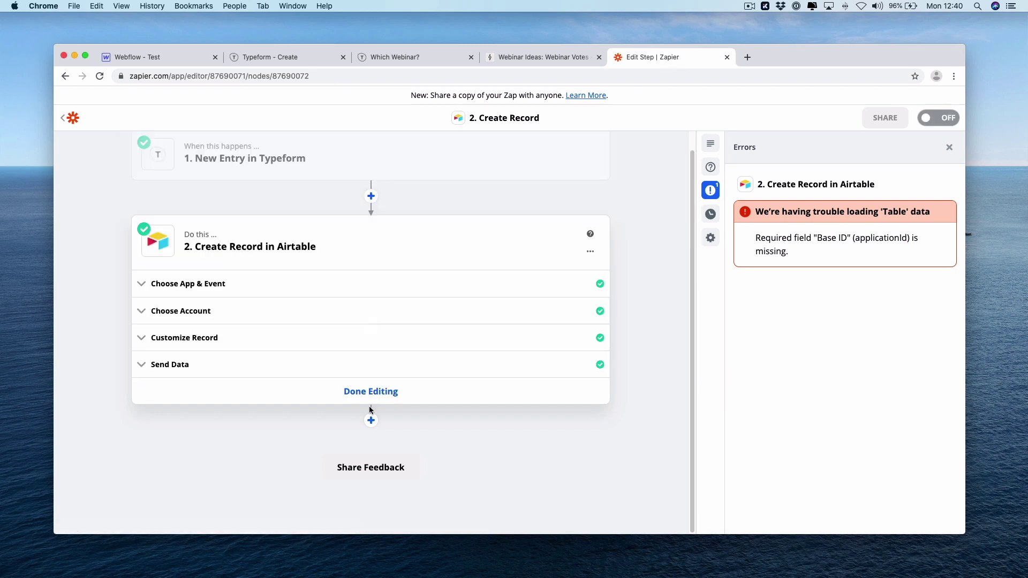
left_click(949, 147)
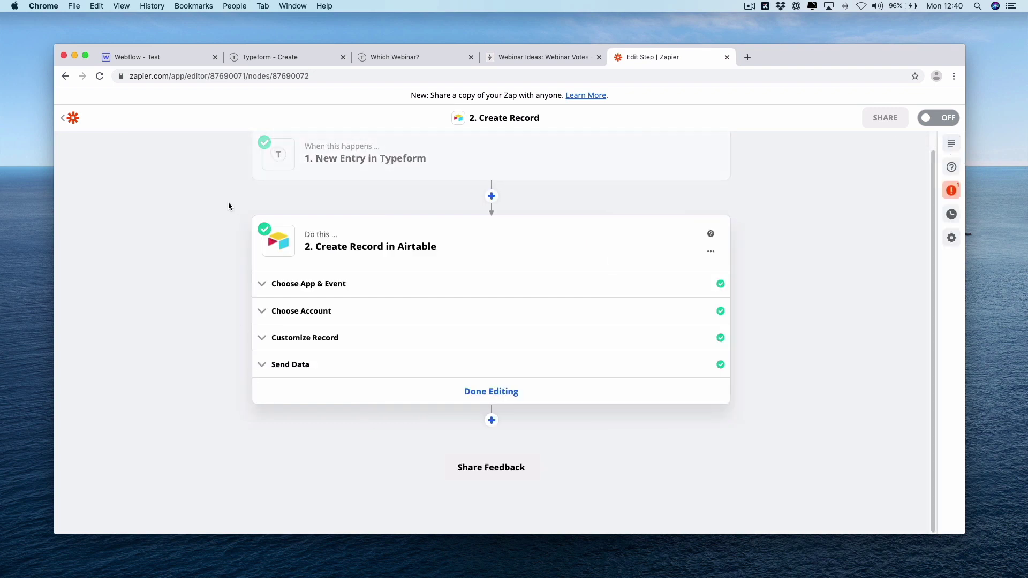
Delete the blank first record from Webinar Votes and inspect the remaining record's Webinar Choice
left_click(536, 56)
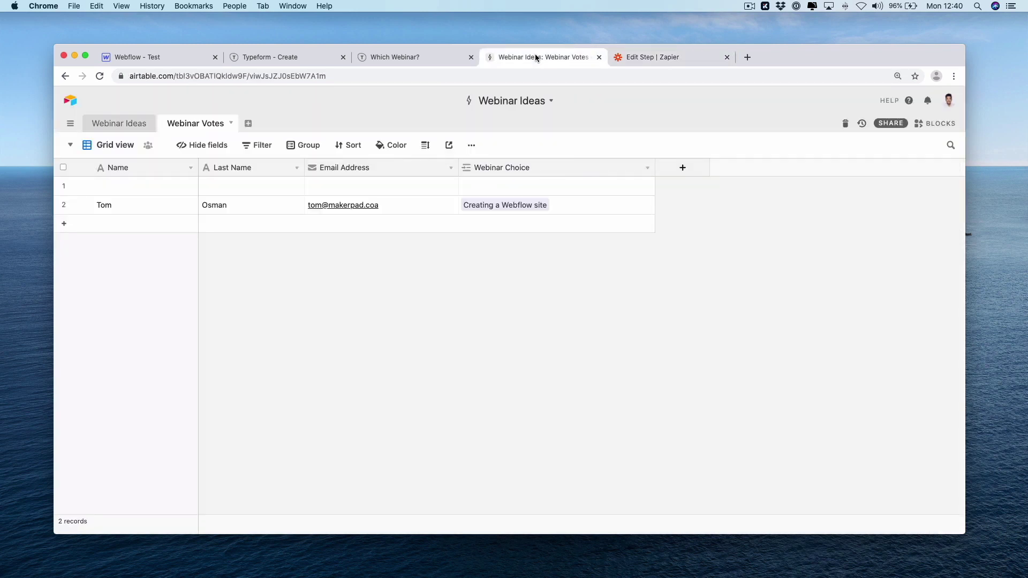
right_click(119, 187)
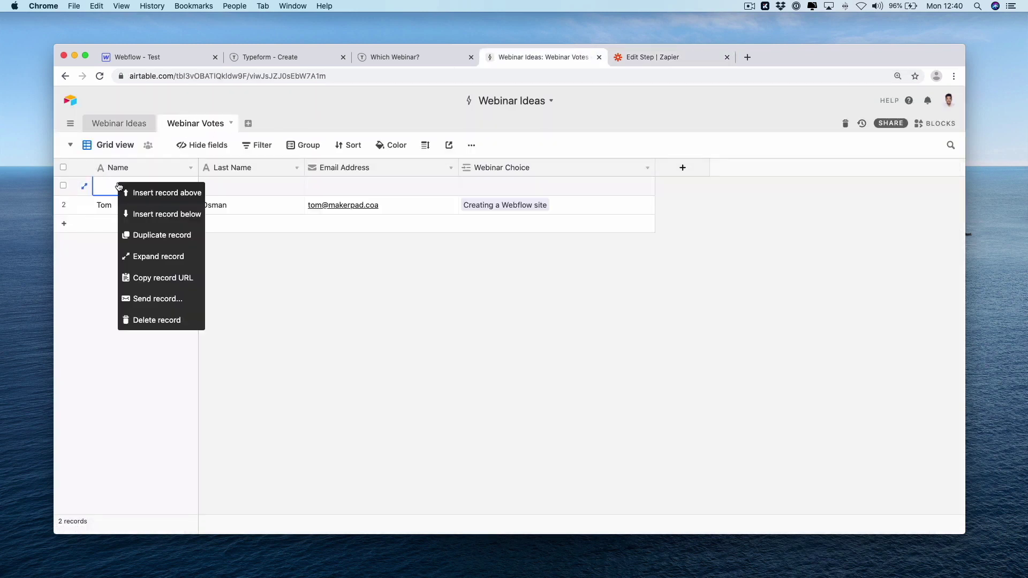
left_click(144, 319)
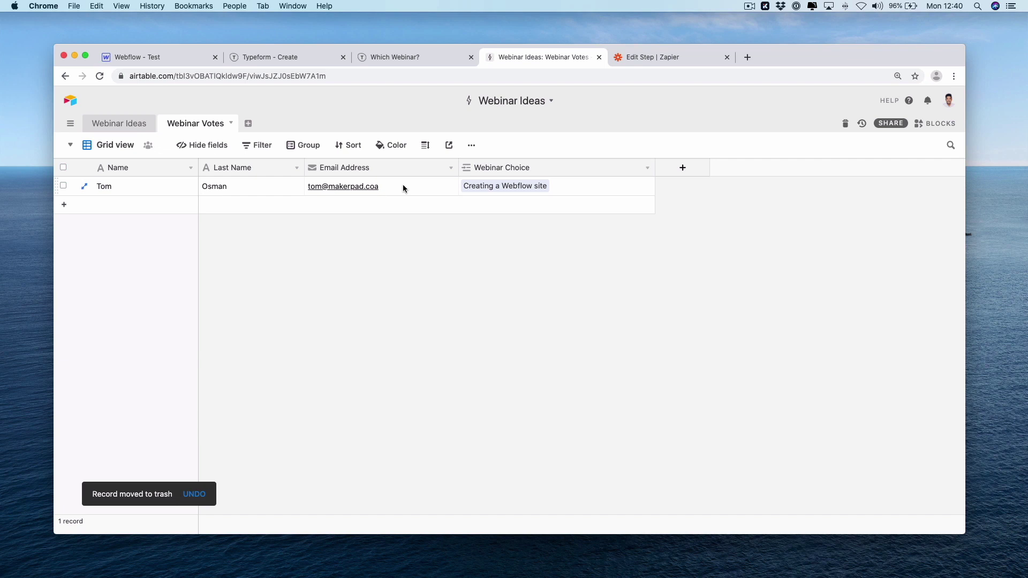
left_click(544, 184)
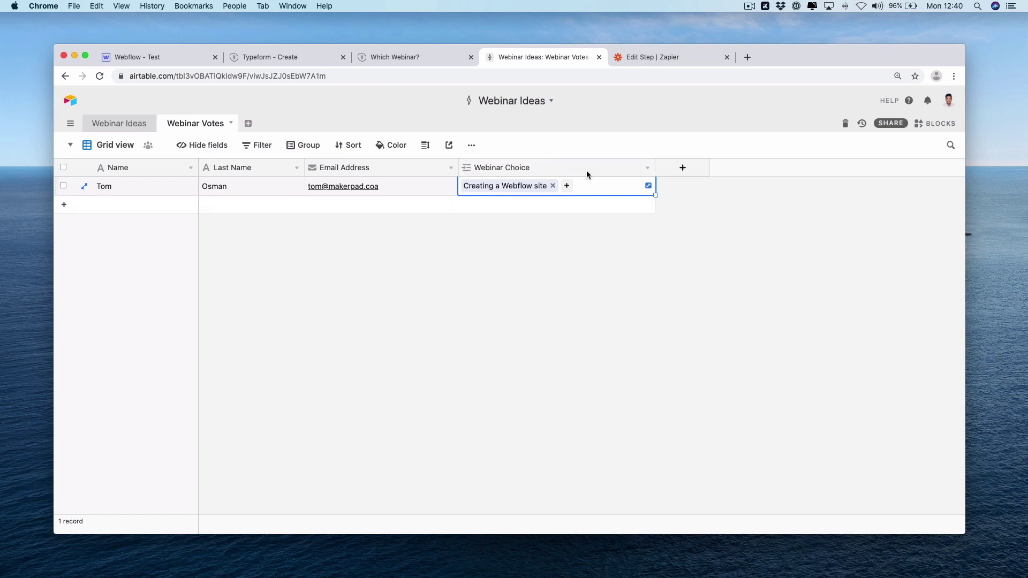
left_click(490, 174)
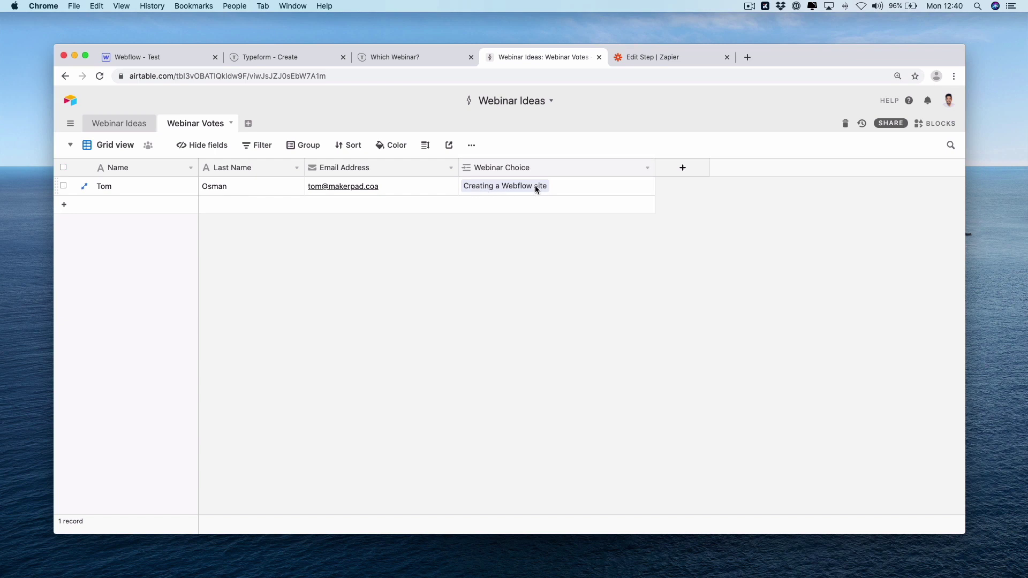
Check in Webinar Ideas that Creating a Webflow site now has 1 linked vote
left_click(120, 126)
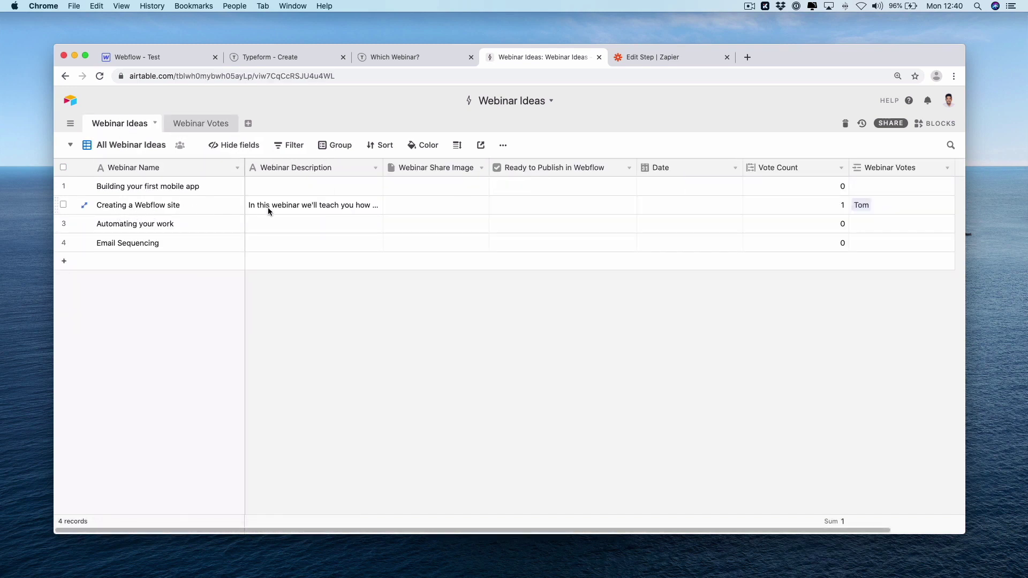
left_click(894, 213)
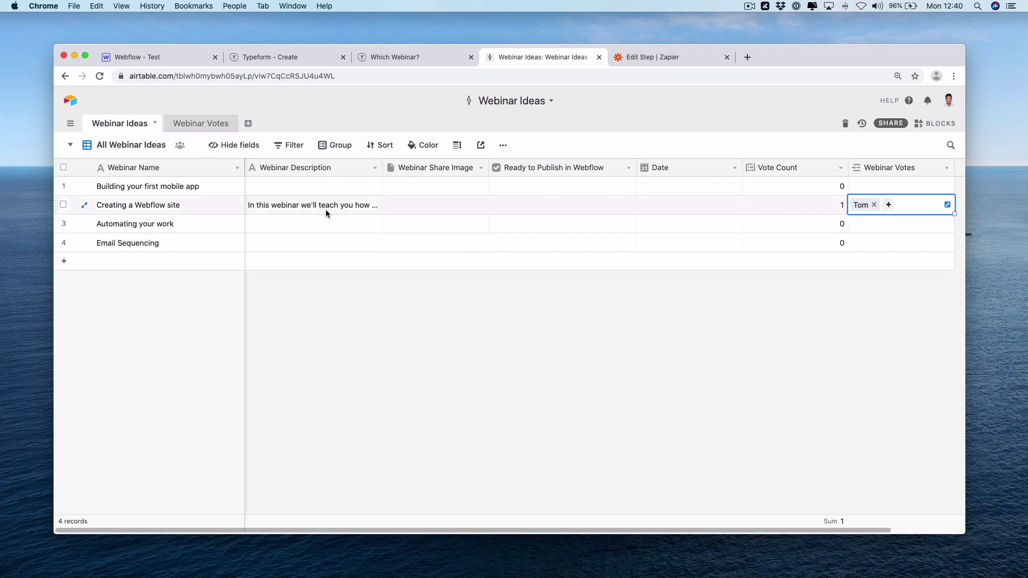
left_click(148, 344)
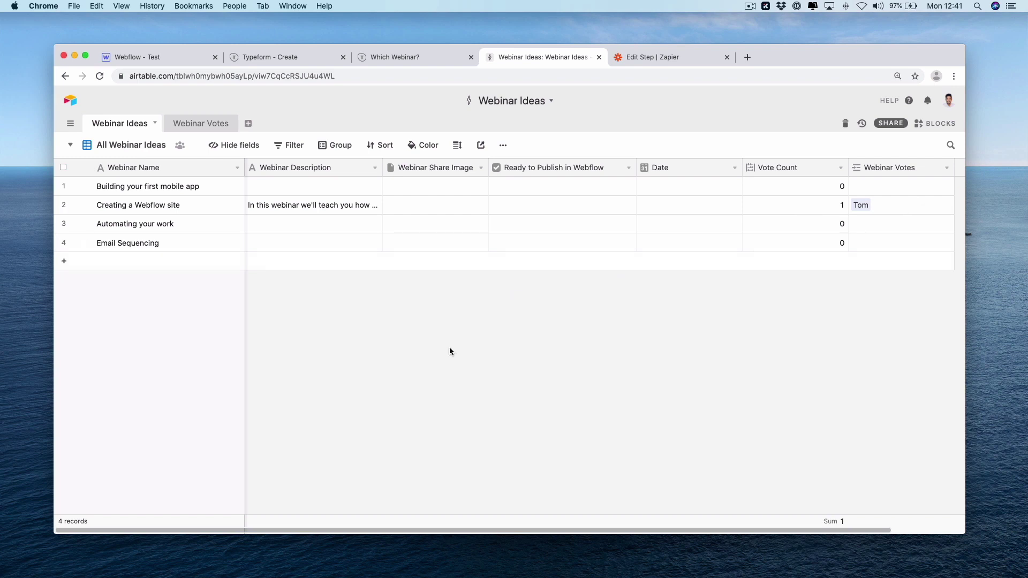
left_click(643, 56)
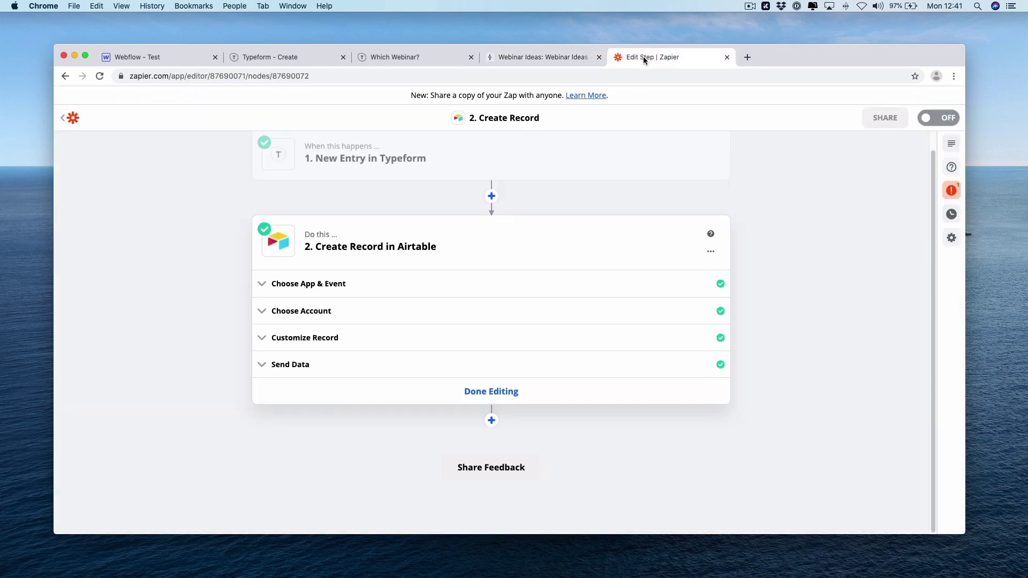
Open the published webinar form and vote for Creating a Webflow site
left_click(321, 62)
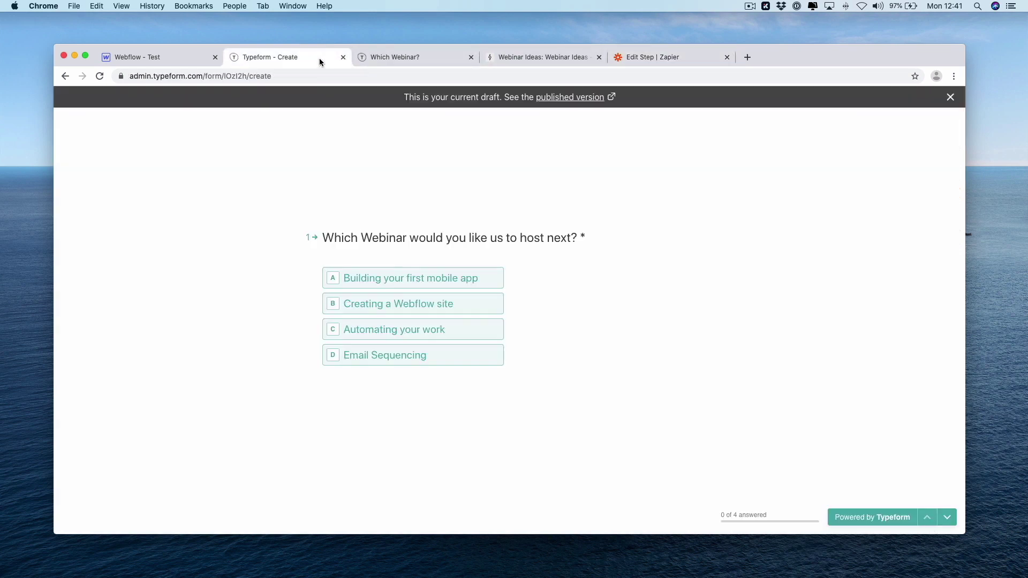
left_click(551, 96)
left_click(599, 57)
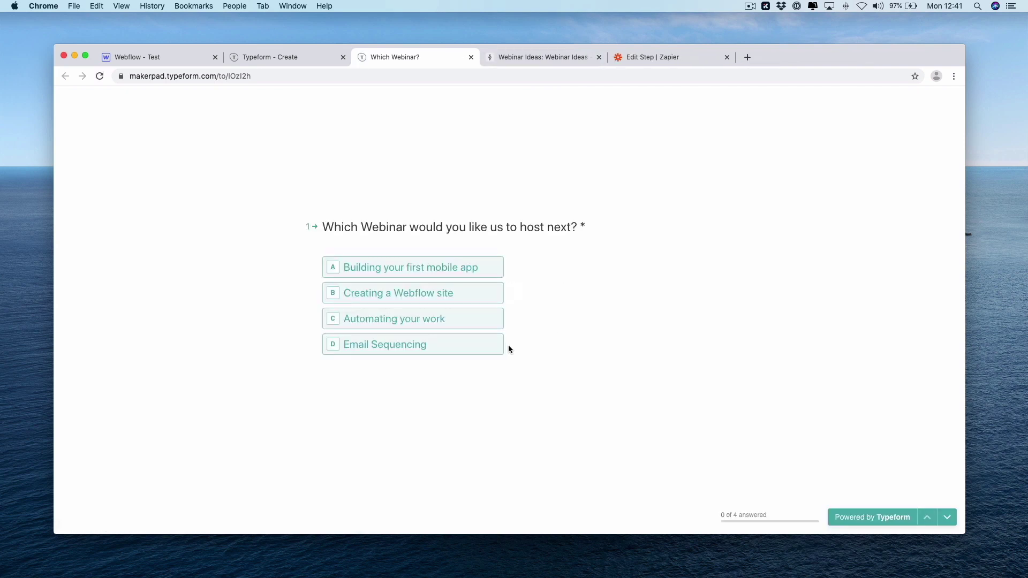
left_click(429, 292)
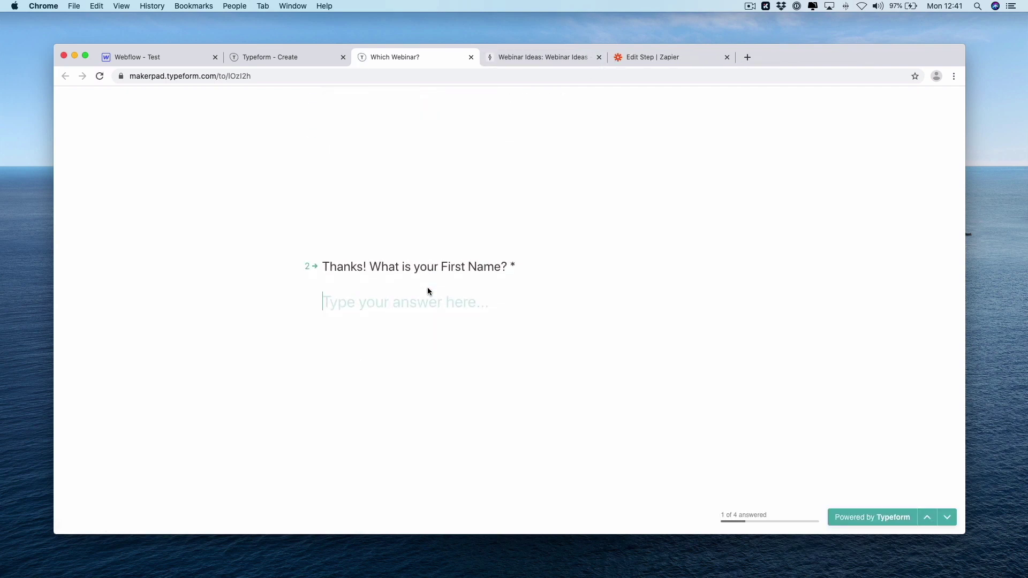
Enter the respondent's first name, last name and email address, then submit the response
type("ben")
key("BackSpace")
key("BackSpace")
key("BackSpace")
key("Return")
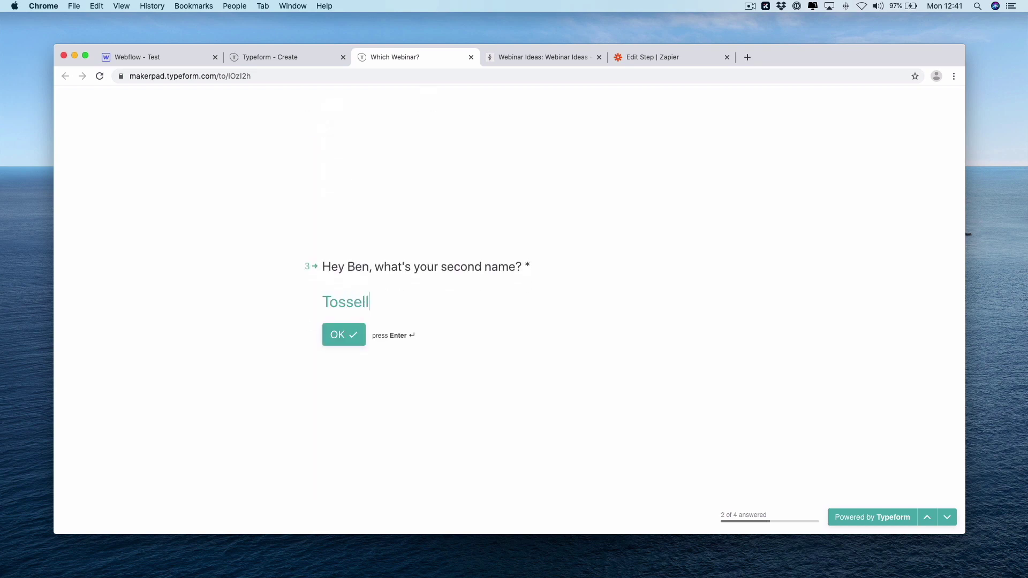
key("Return")
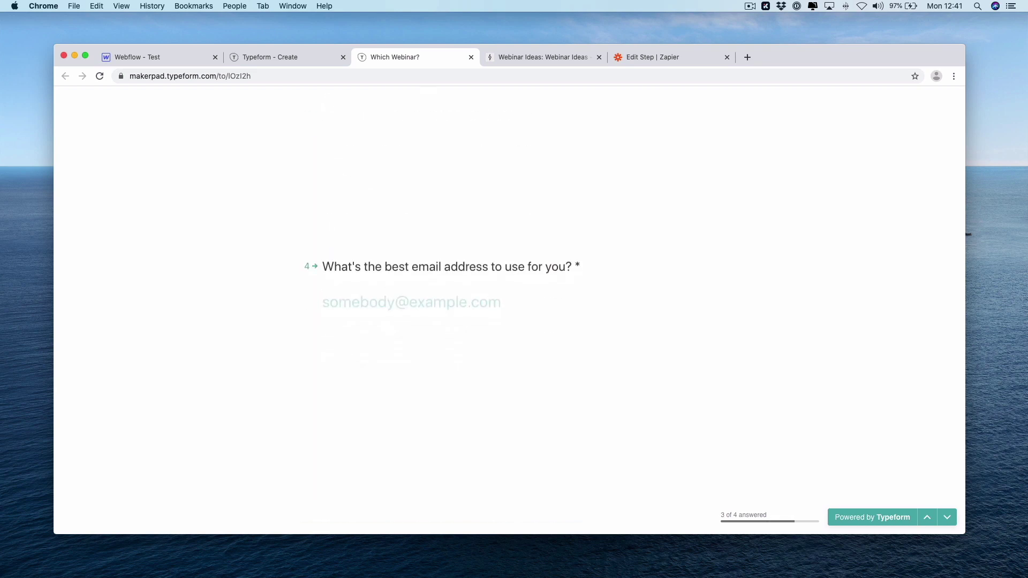
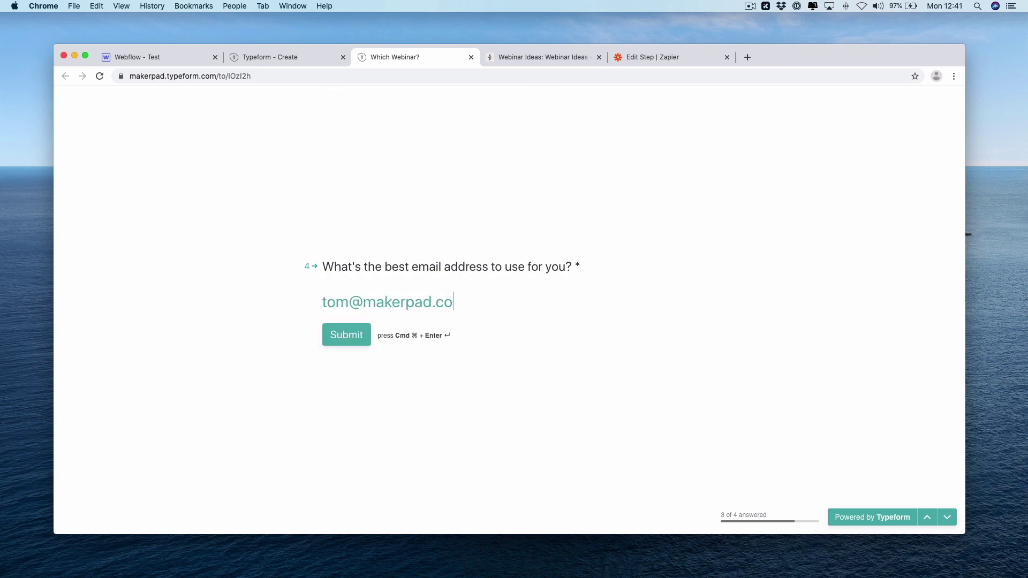
left_click(353, 326)
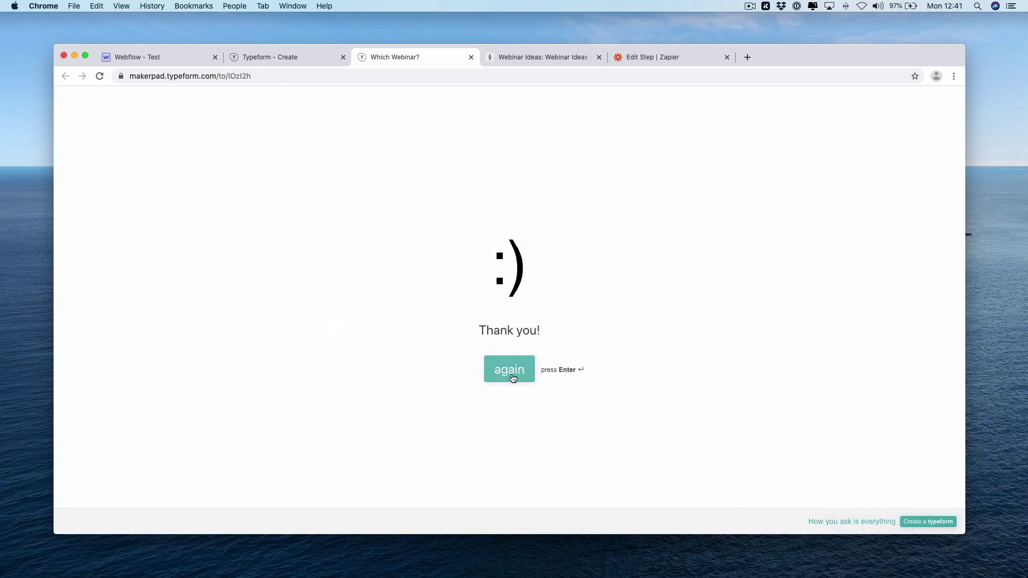
Back in Zapier, close the Airtable step and dismiss its errors panel
left_click(653, 60)
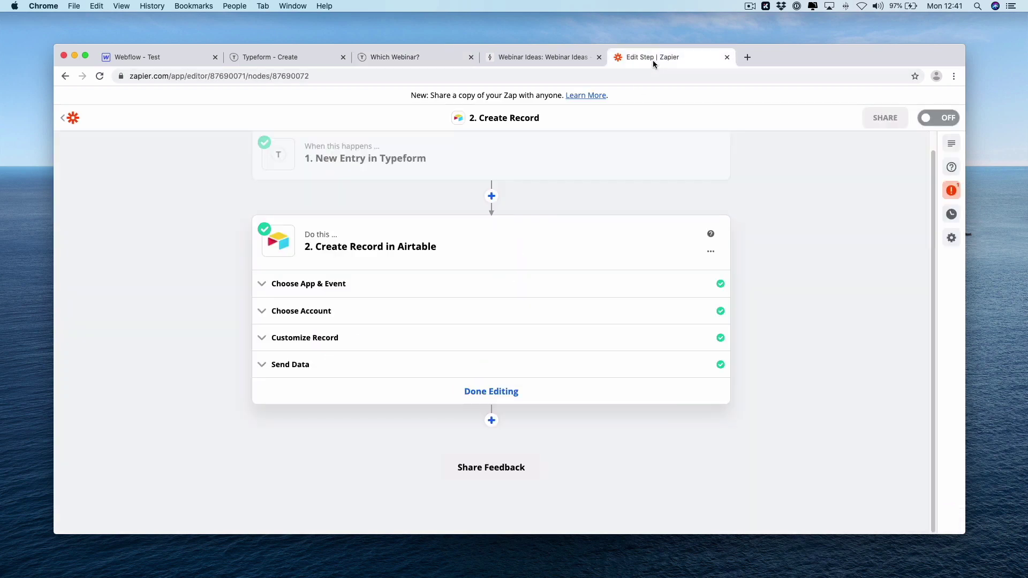
left_click(515, 392)
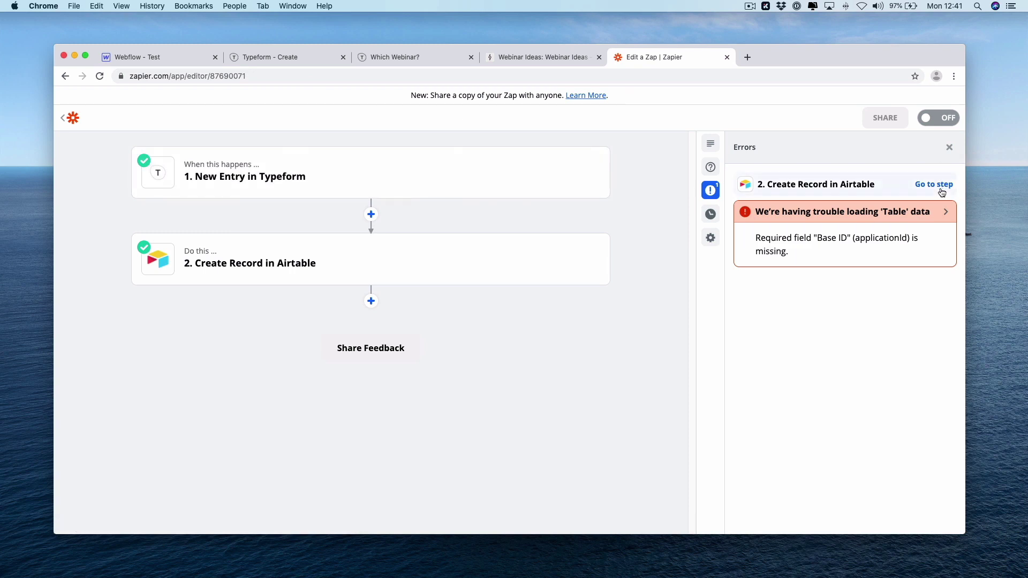
left_click(941, 191)
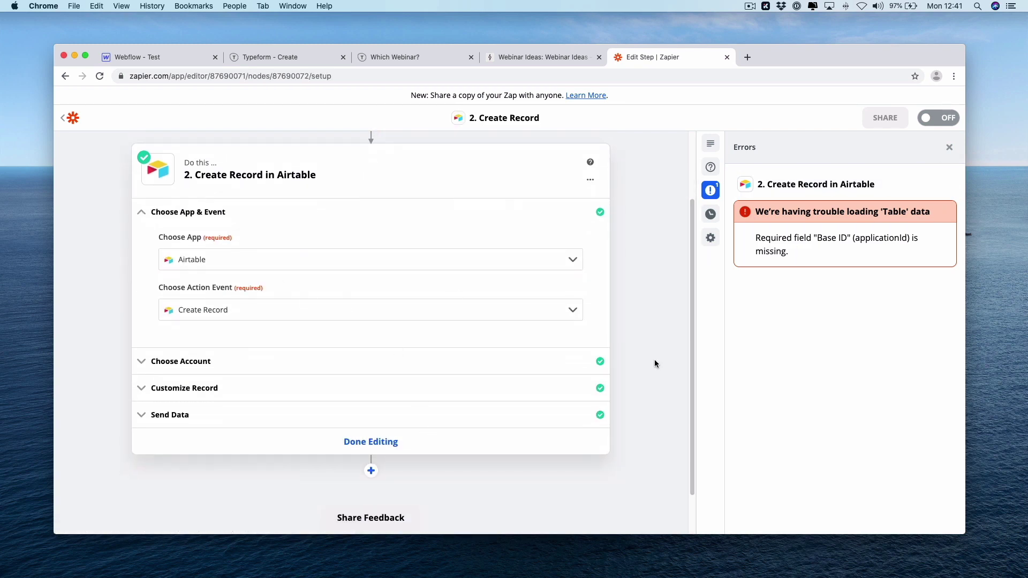
left_click(949, 147)
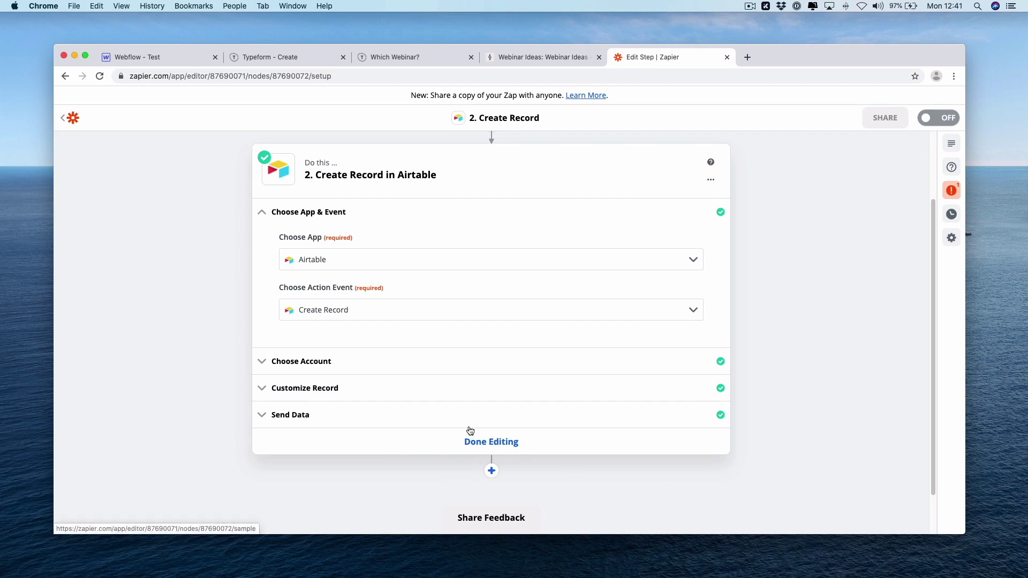
scroll(483, 300, "up", 3)
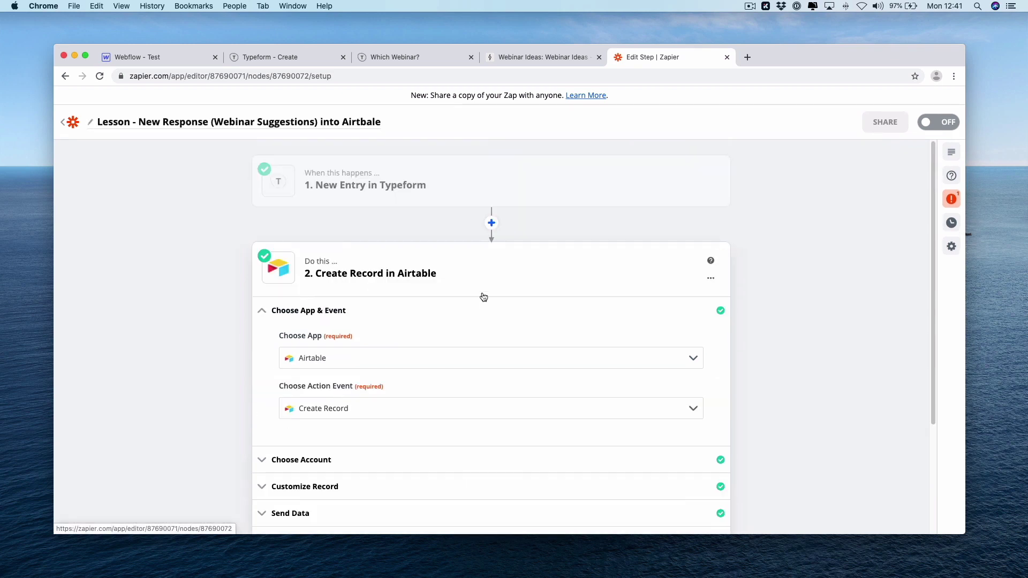
Load newer Typeform samples in the trigger and use Entry B as the sample data
left_click(483, 186)
left_click(322, 266)
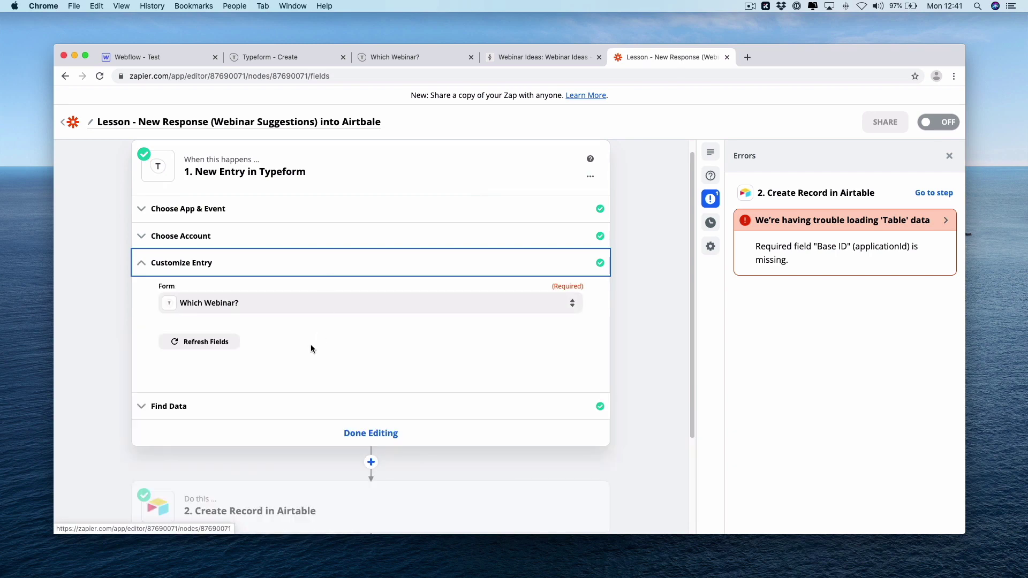
left_click(207, 407)
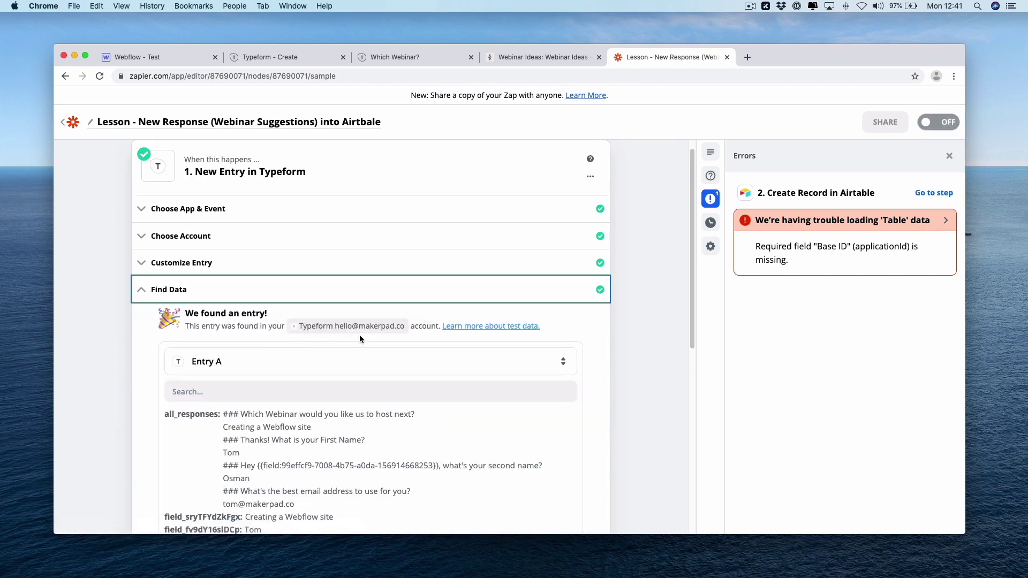
scroll(398, 357, "down", 2)
left_click(353, 281)
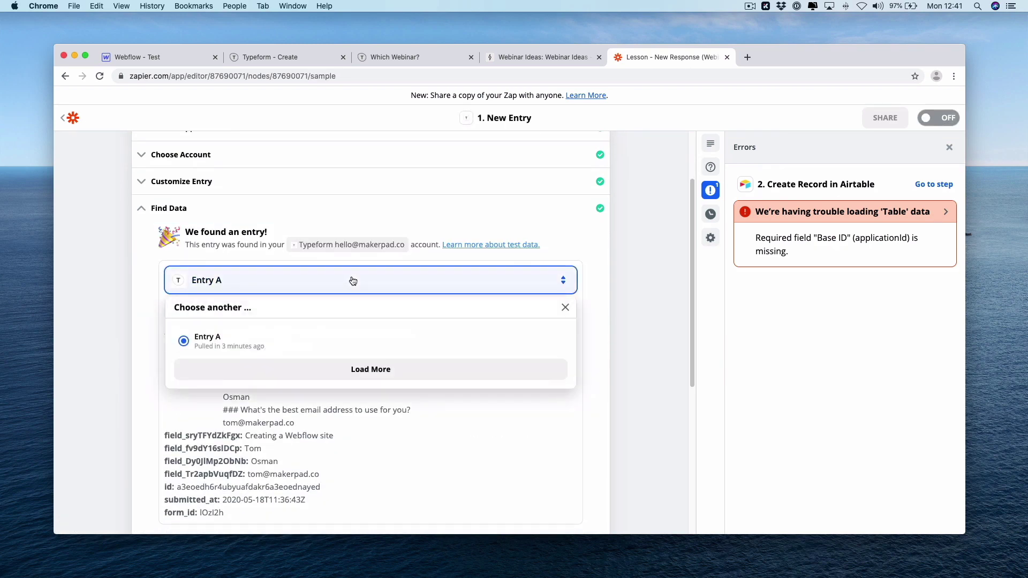
left_click(356, 368)
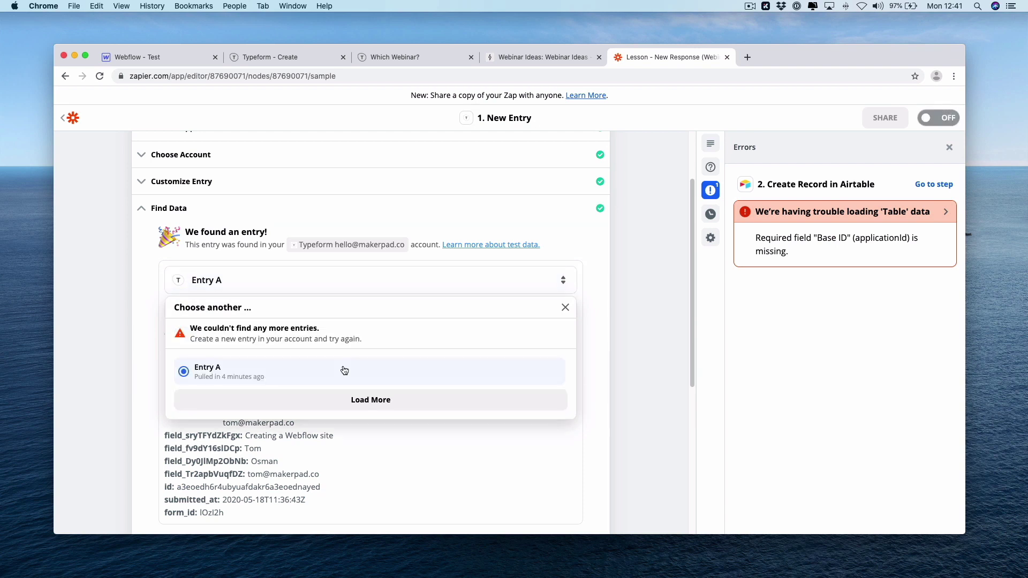
left_click(342, 397)
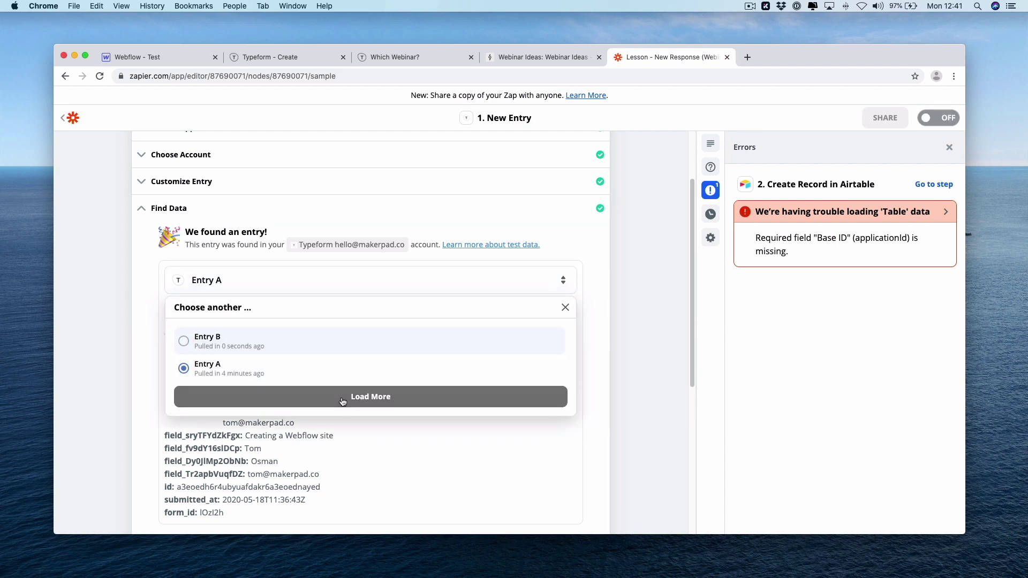
left_click(337, 346)
scroll(657, 444, "down", 1)
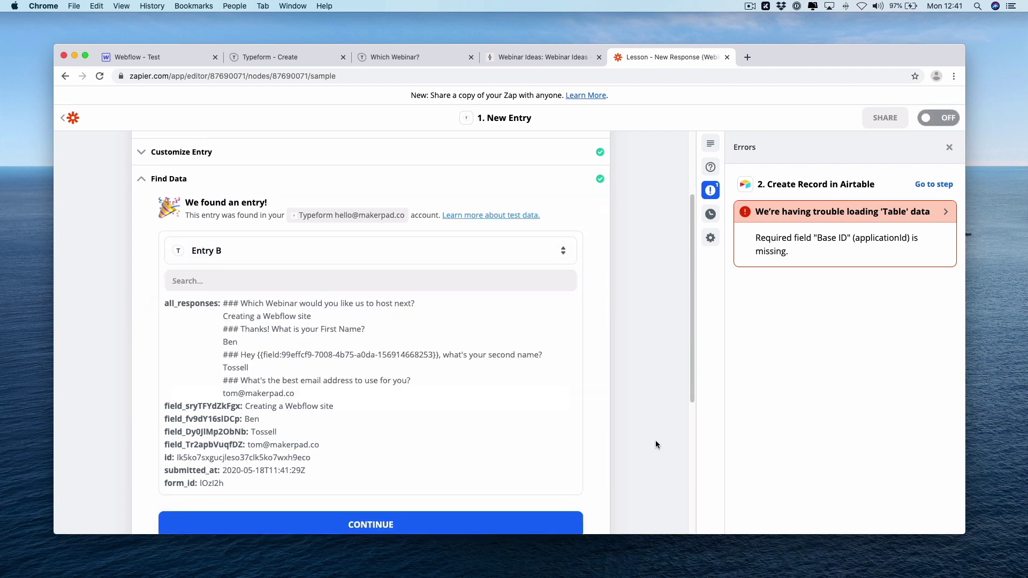
scroll(657, 445, "down", 3)
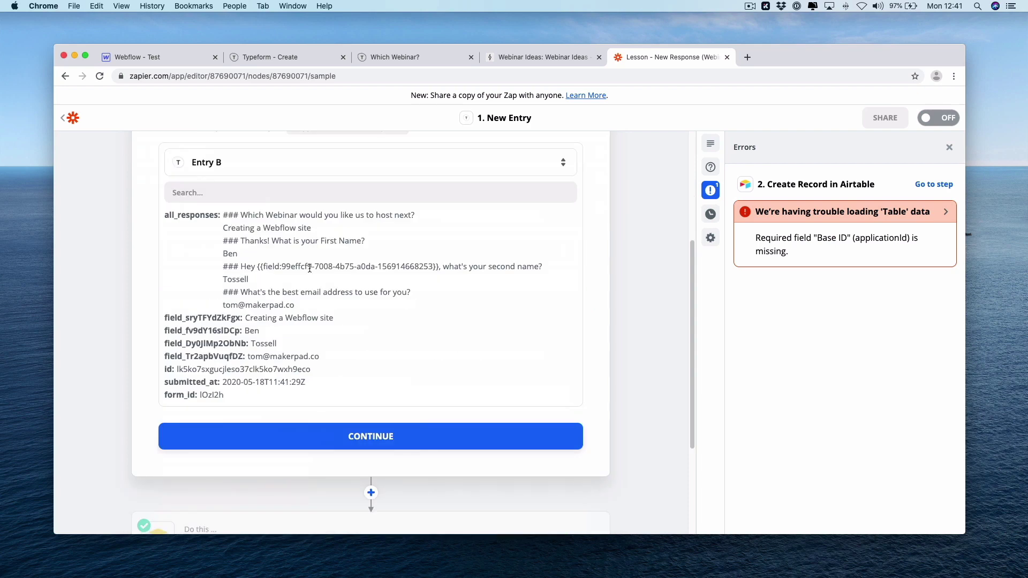
left_click(367, 444)
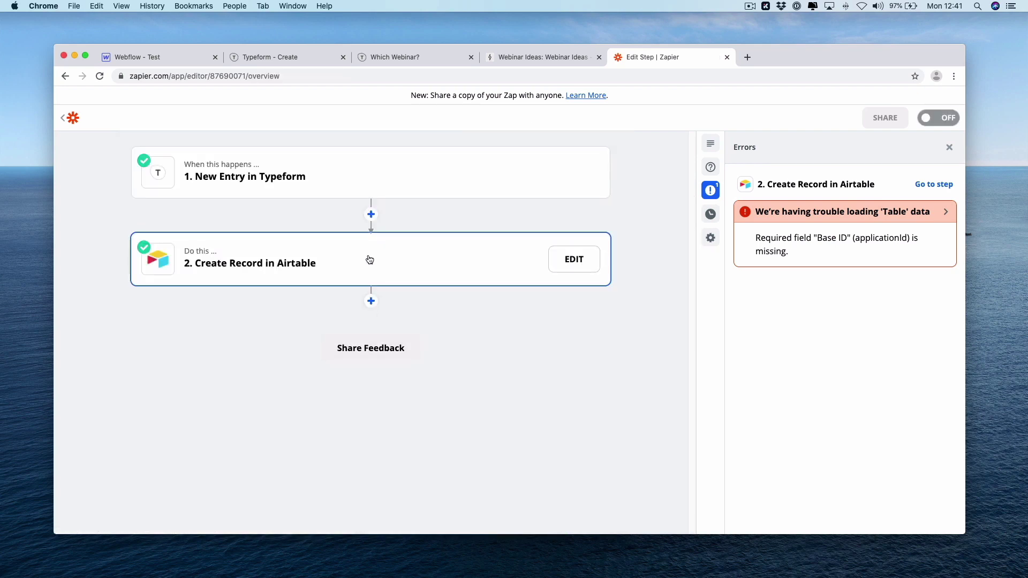
Retest the Airtable Create Record step to send a fresh record, then finish editing
left_click(367, 257)
left_click(357, 373)
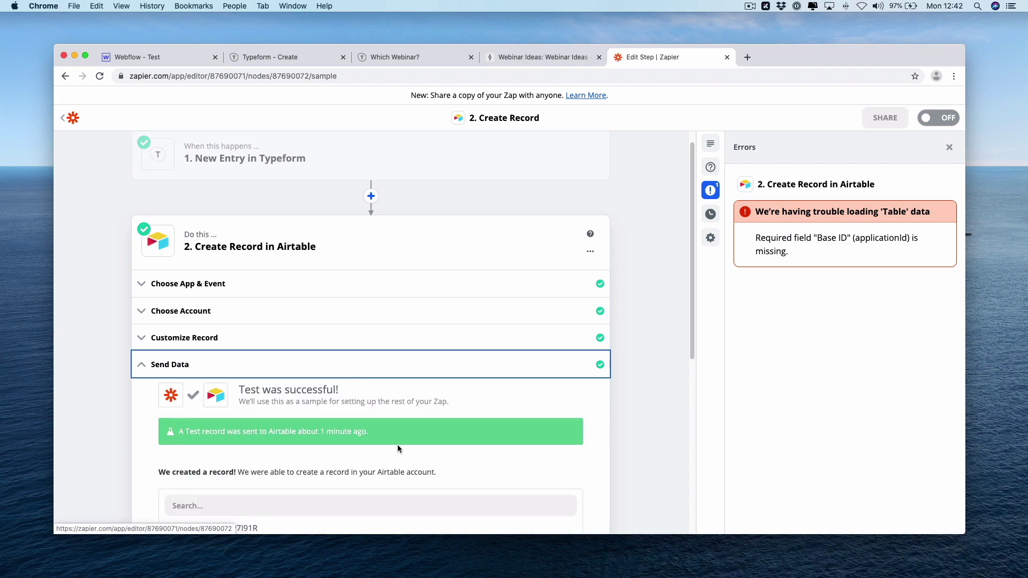
scroll(396, 450, "down", 8)
left_click(412, 390)
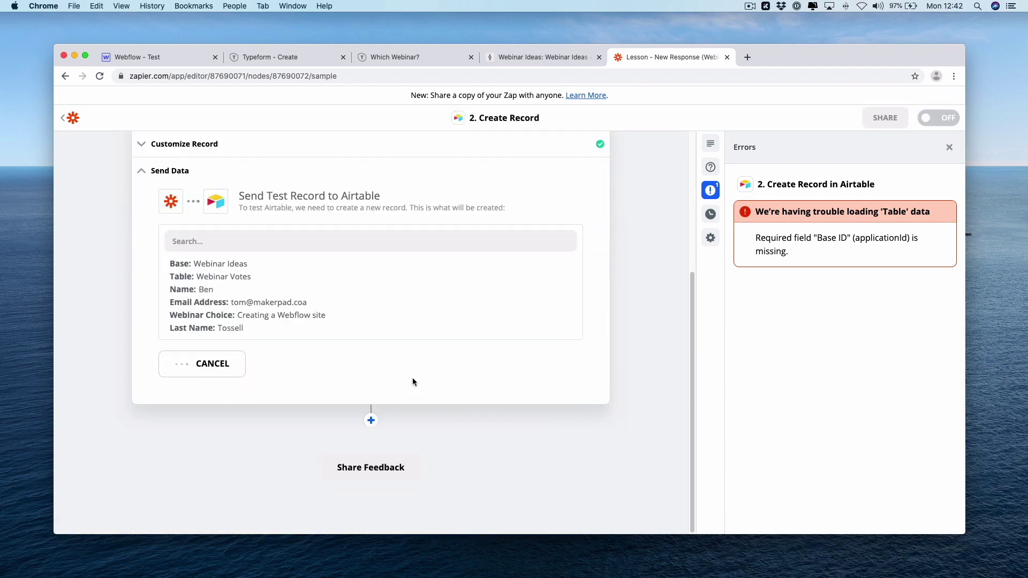
left_click(394, 428)
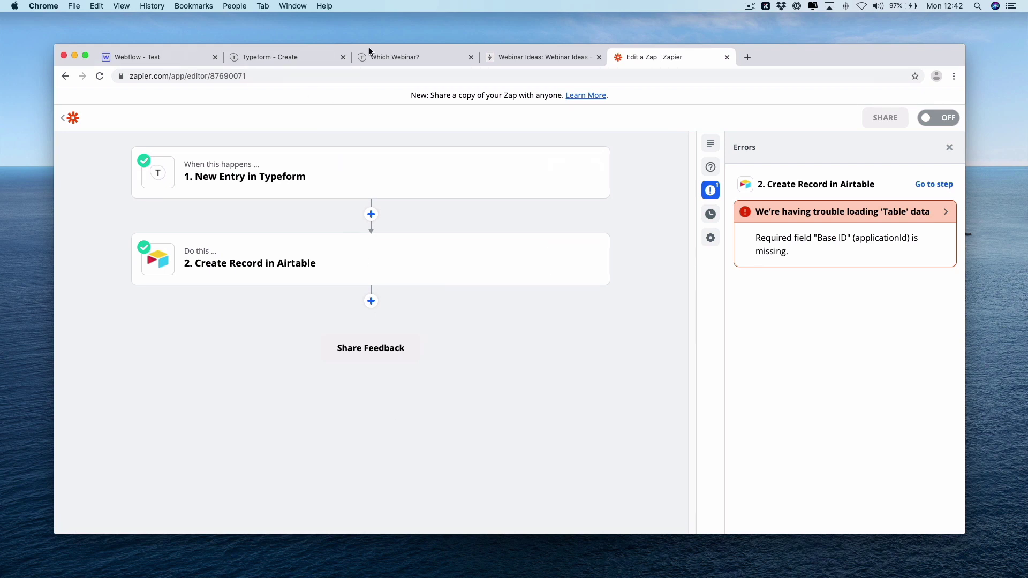
Switch to Airtable's Webinar Ideas table to see Creating a Webflow site at 2 votes
left_click(527, 57)
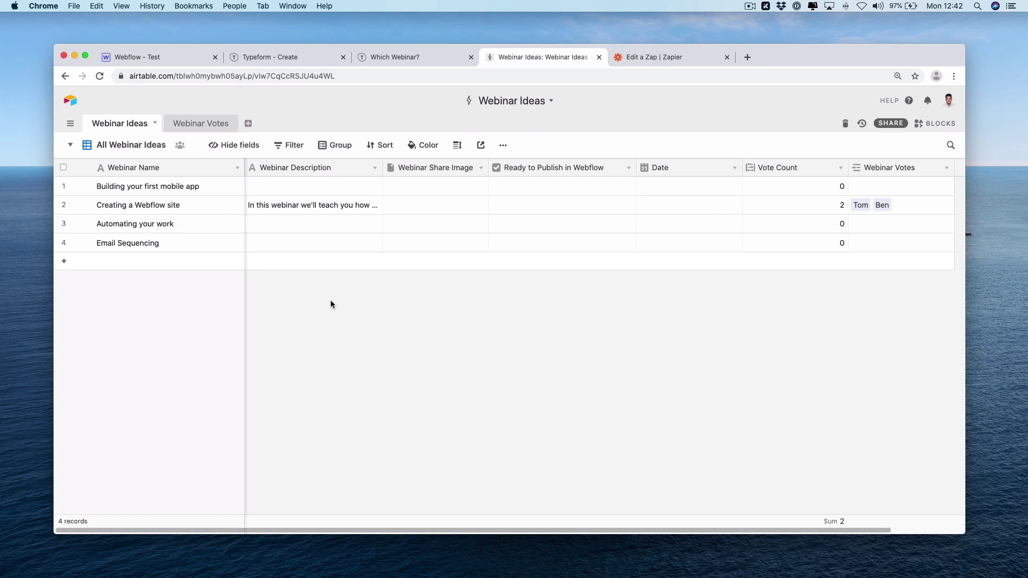
Add a new Airtable grid view named 'Voted In'
left_click(95, 148)
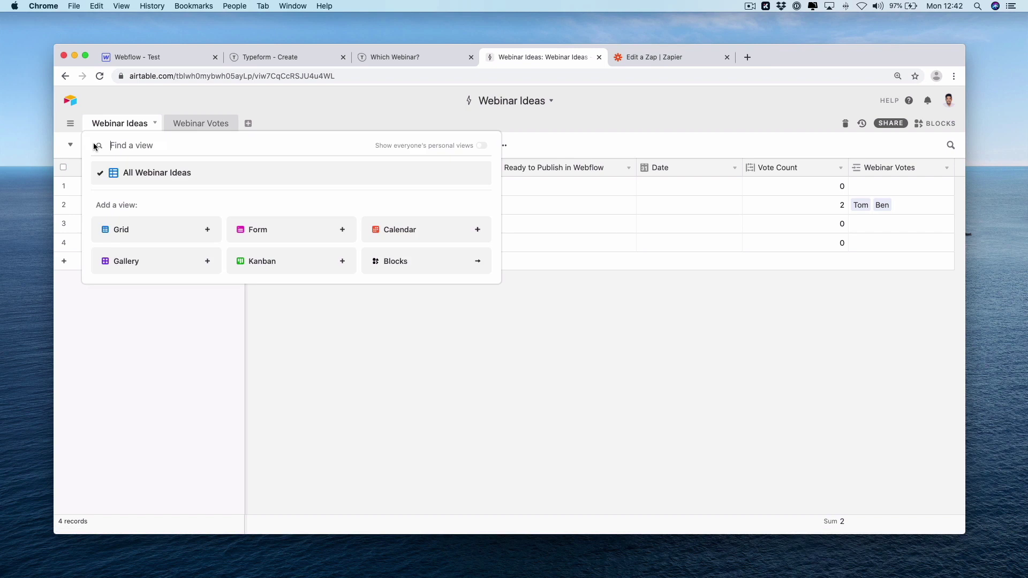
left_click(161, 230)
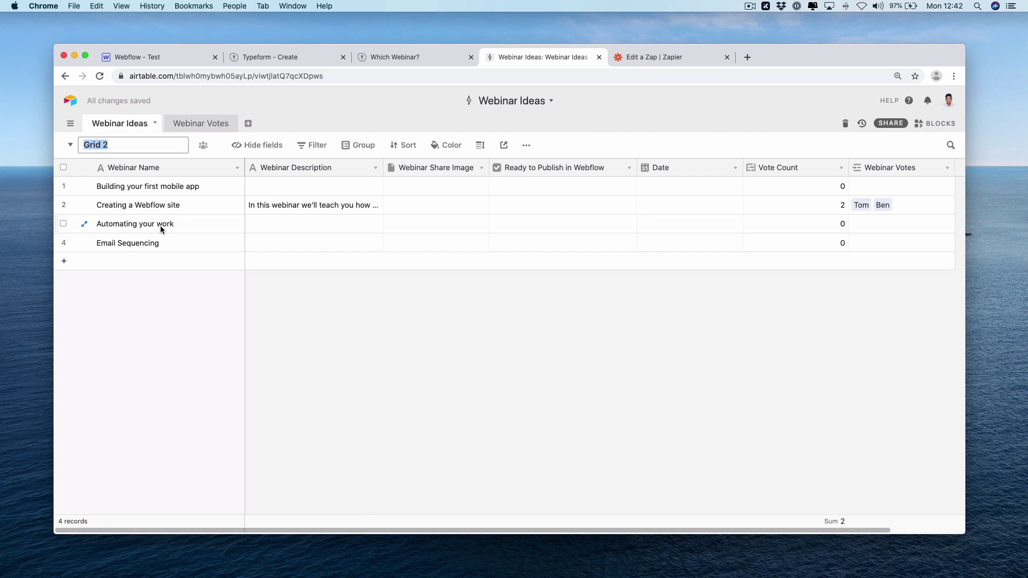
type("Voted ")
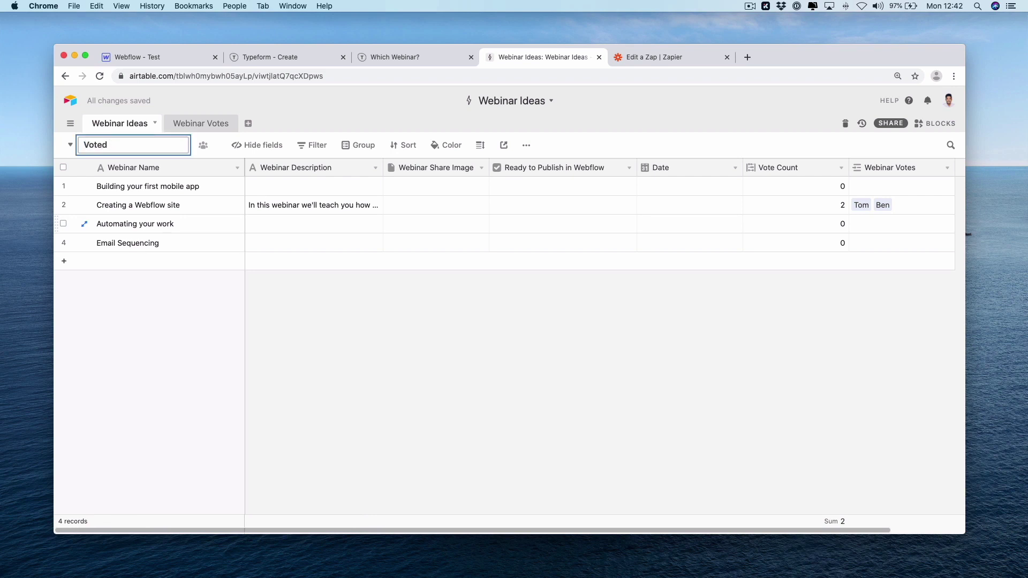
type("In")
left_click(328, 352)
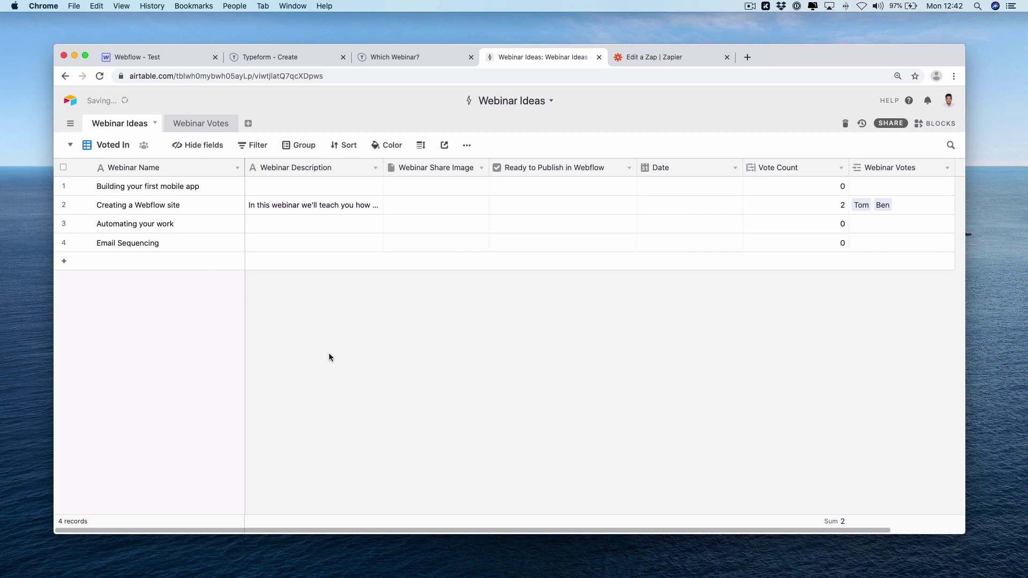
Filter the Voted In view to records with Vote Count ≥ 2
left_click(259, 148)
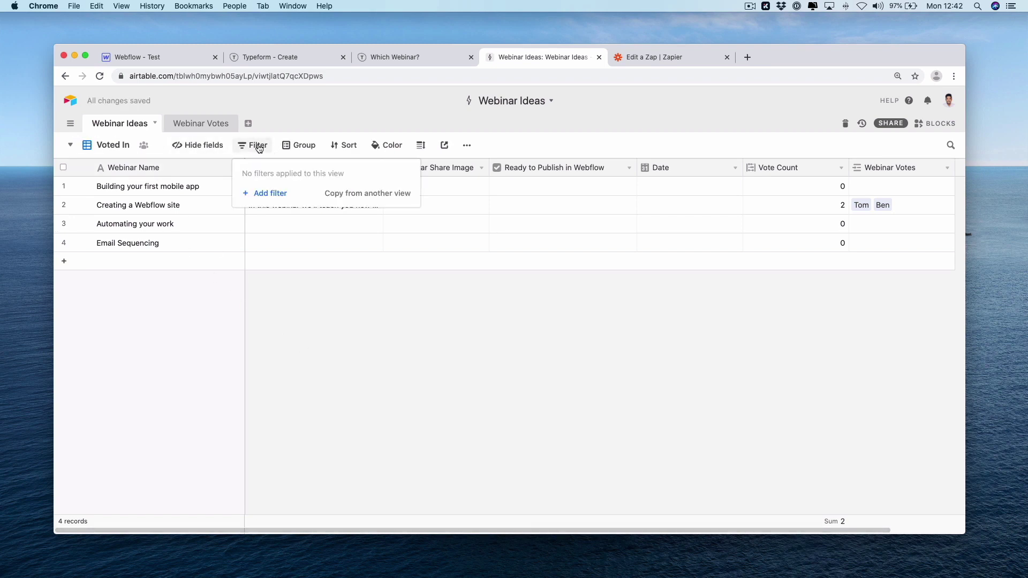
left_click(270, 196)
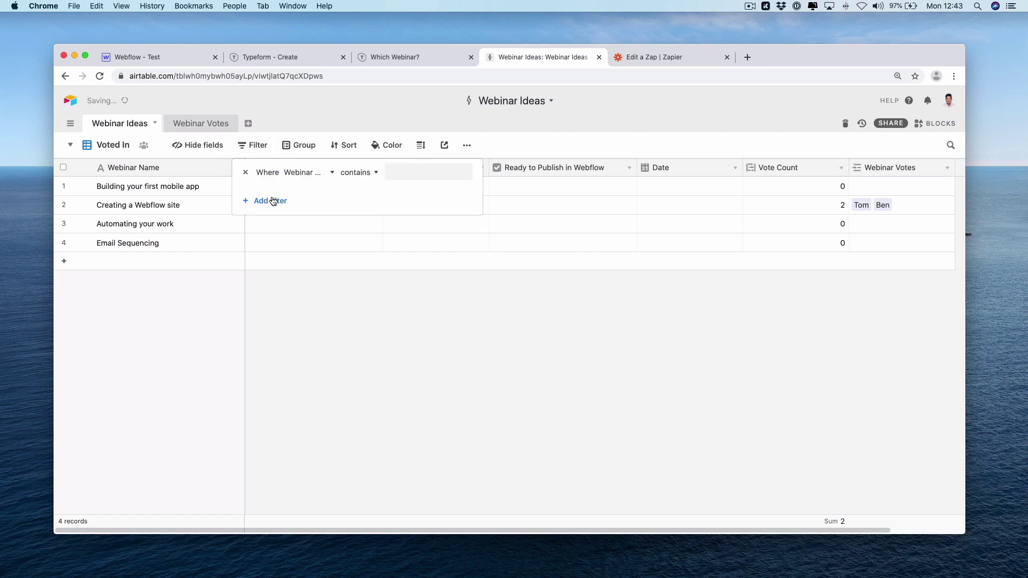
left_click(296, 182)
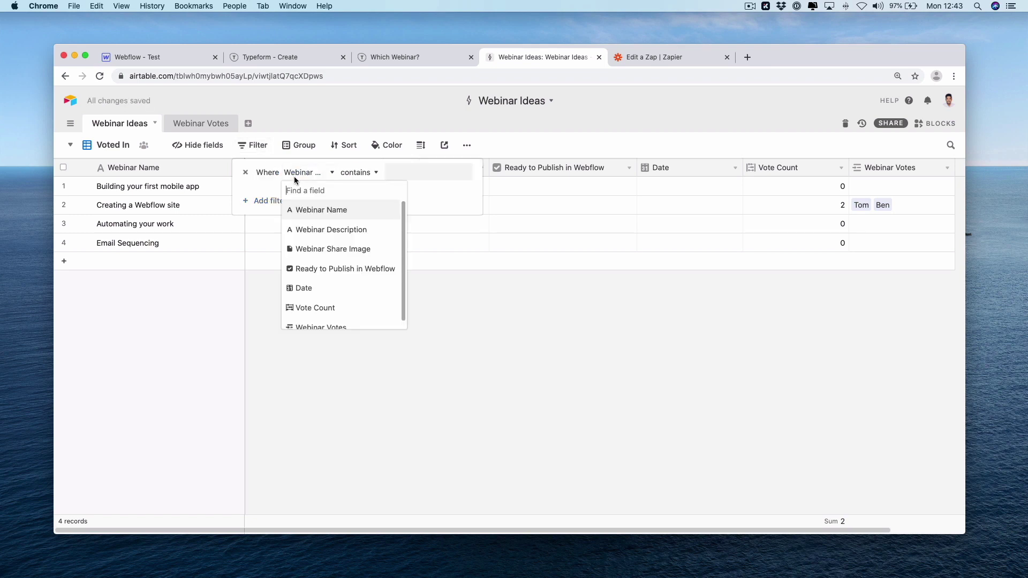
left_click(326, 309)
left_click(349, 174)
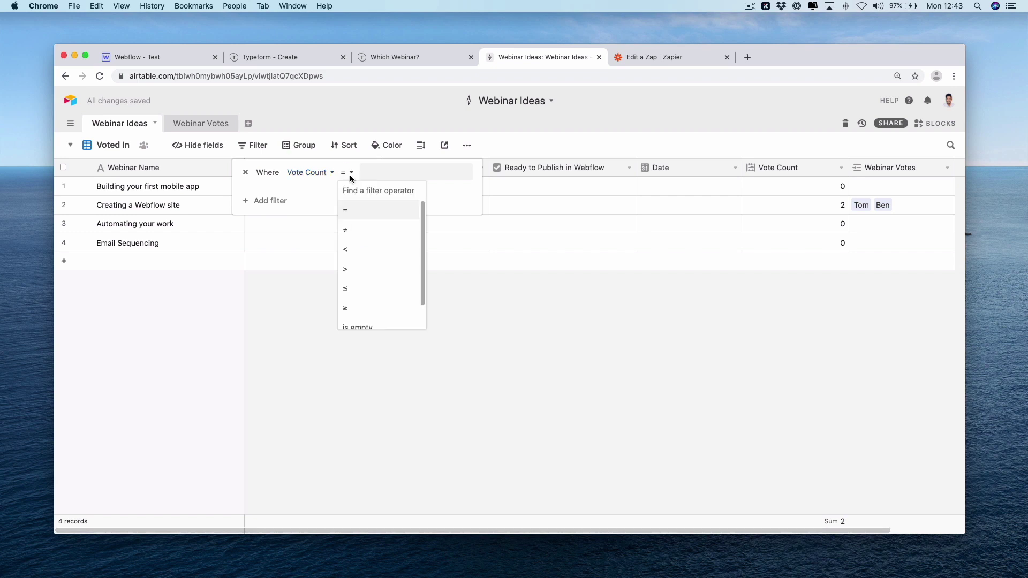
left_click(365, 307)
left_click(407, 172)
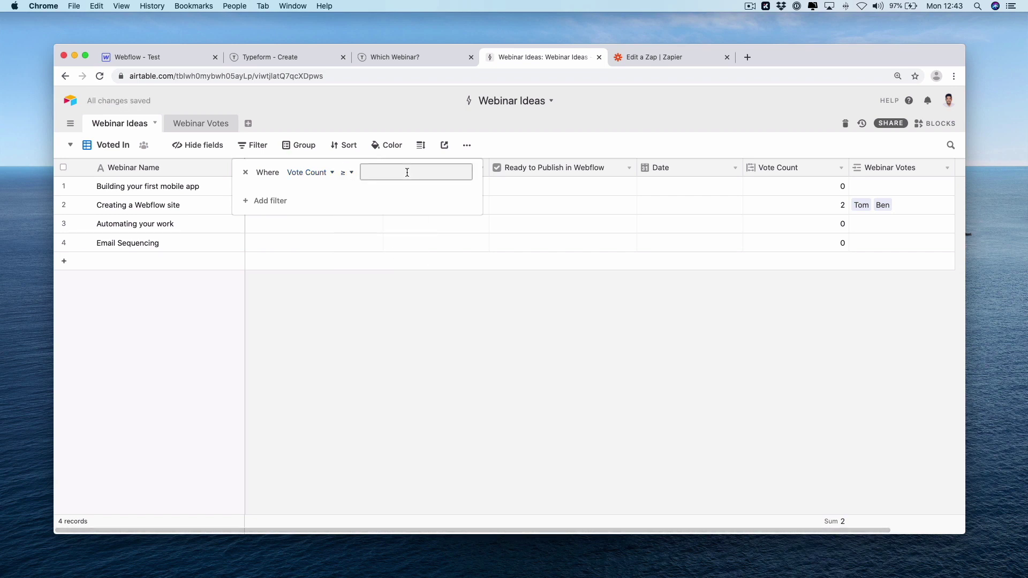
type("2")
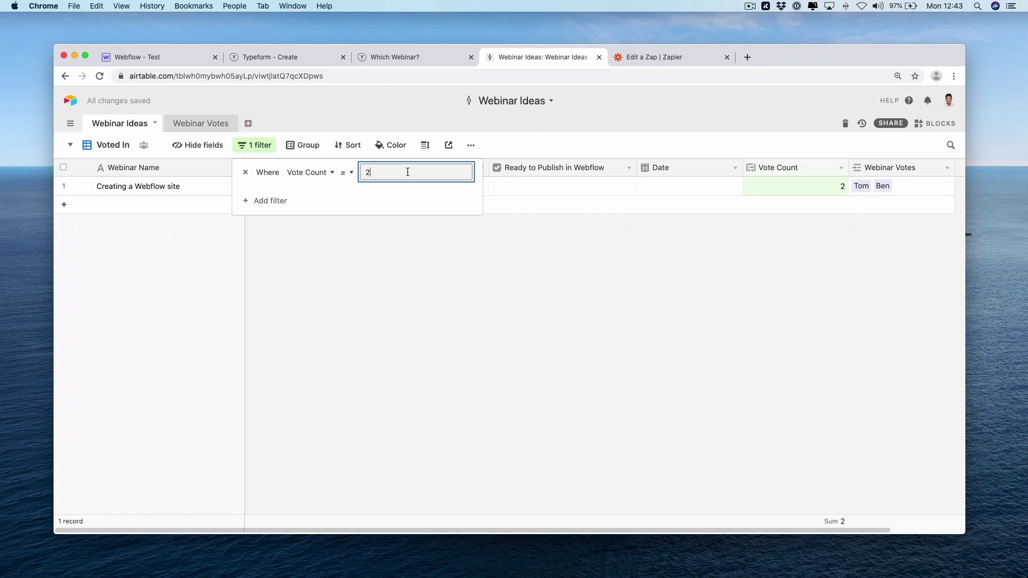
left_click(395, 318)
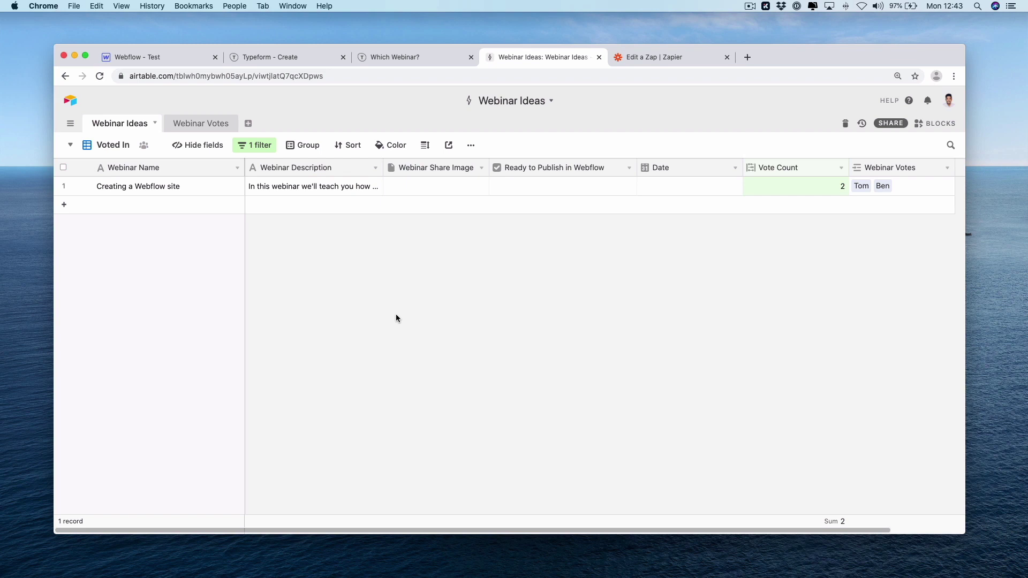
Add another grid view named 'Ready to Publish'
left_click(81, 146)
left_click(141, 256)
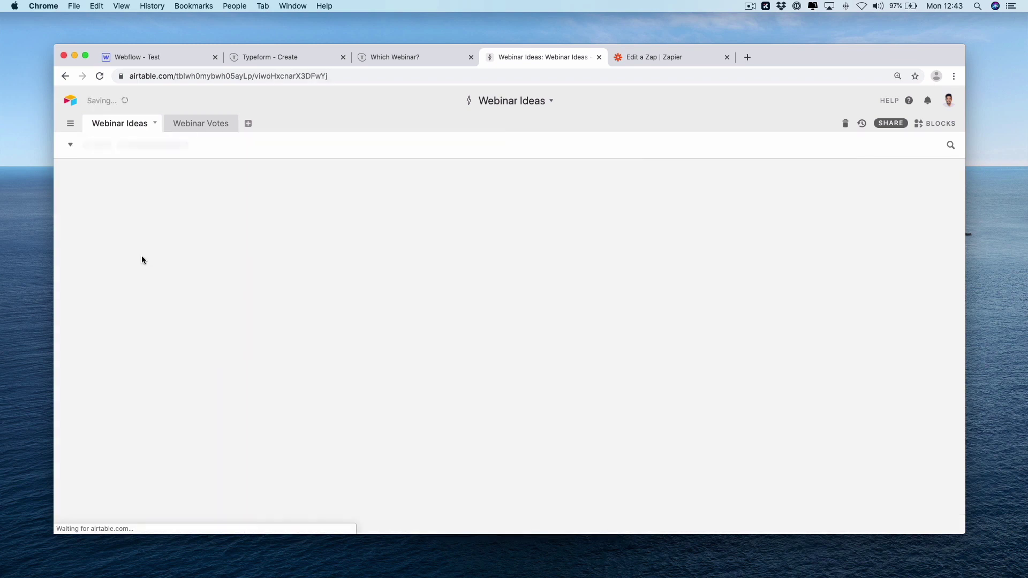
type("REady to")
key("super+a")
type("Ready to P")
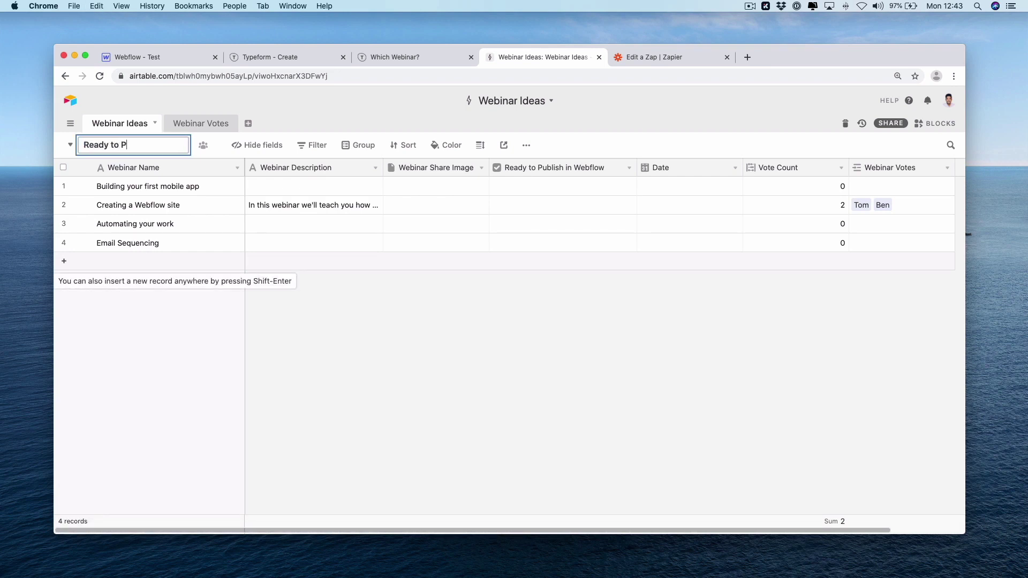
type("ublish")
key("Return")
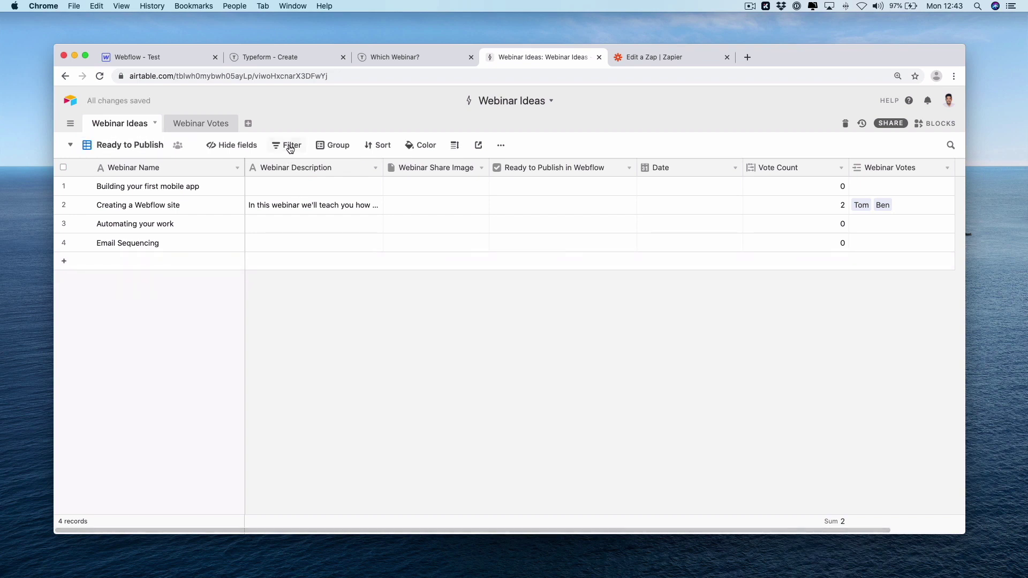
Filter the Ready to Publish view on Vote Count ≥ 2
left_click(289, 146)
left_click(298, 193)
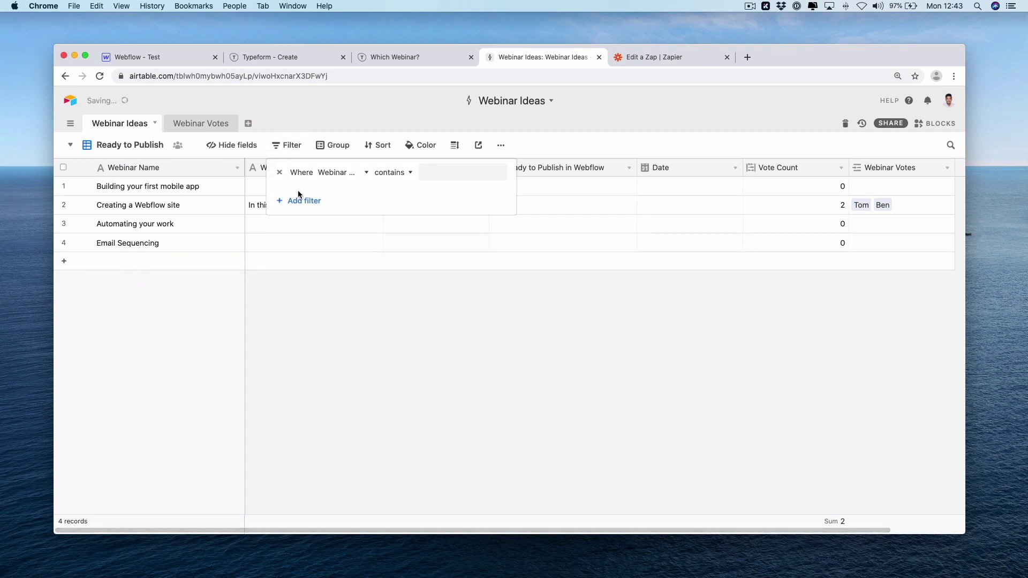
left_click(326, 173)
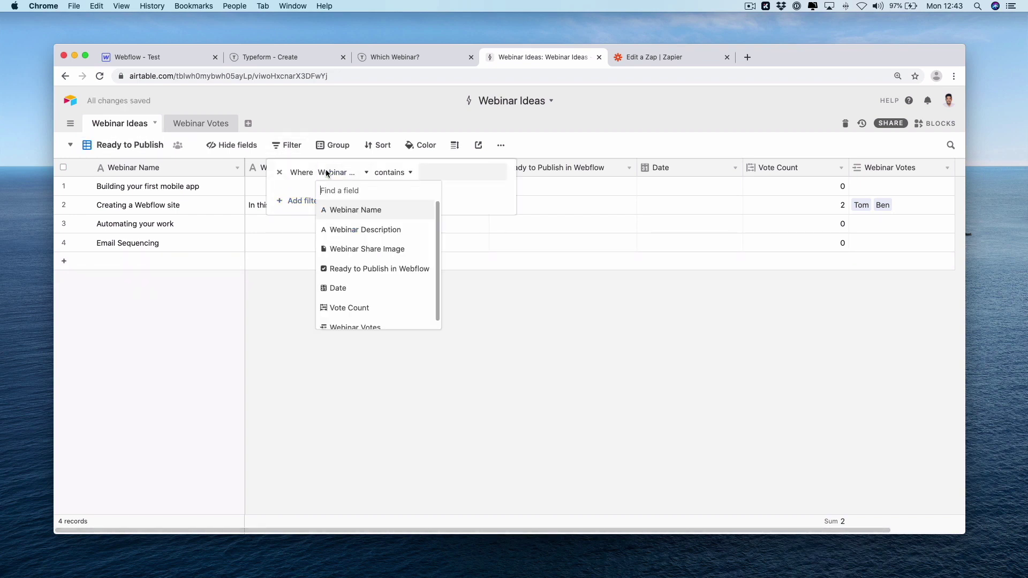
left_click(378, 306)
left_click(381, 173)
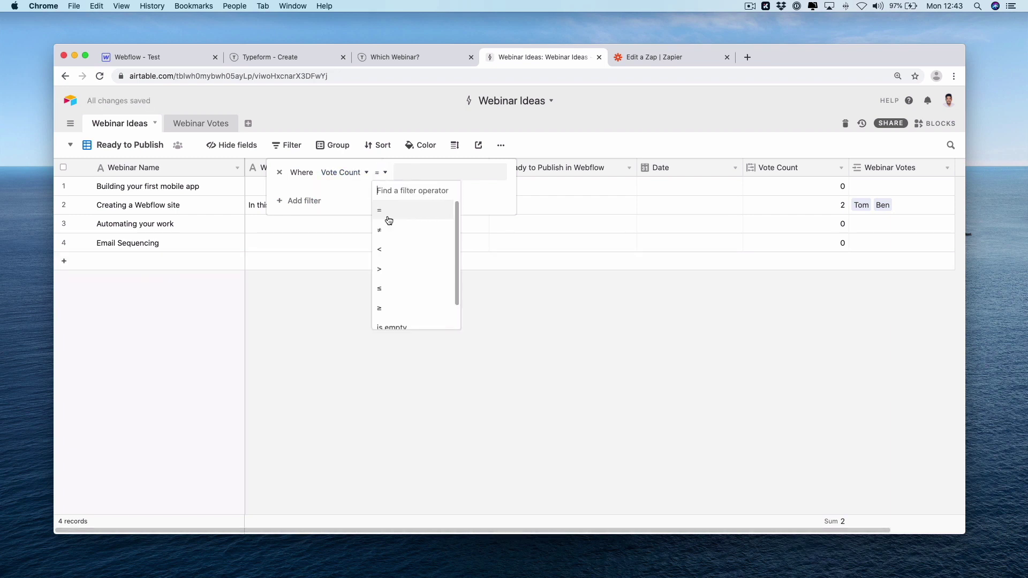
left_click(396, 307)
left_click(416, 173)
type("2")
Add a second filter requiring Ready to Publish in Webflow to be checked
left_click(310, 202)
left_click(328, 197)
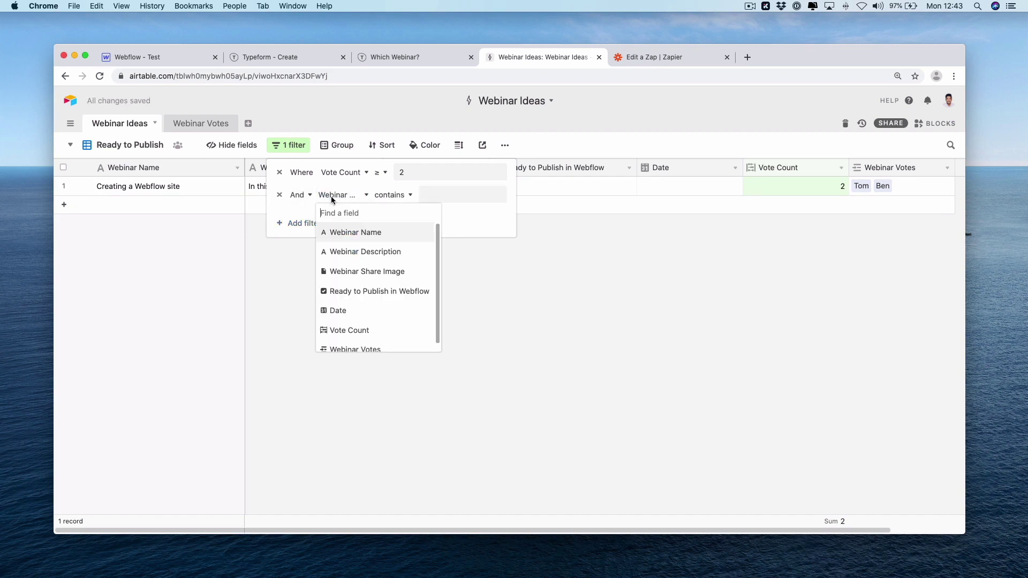
left_click(356, 293)
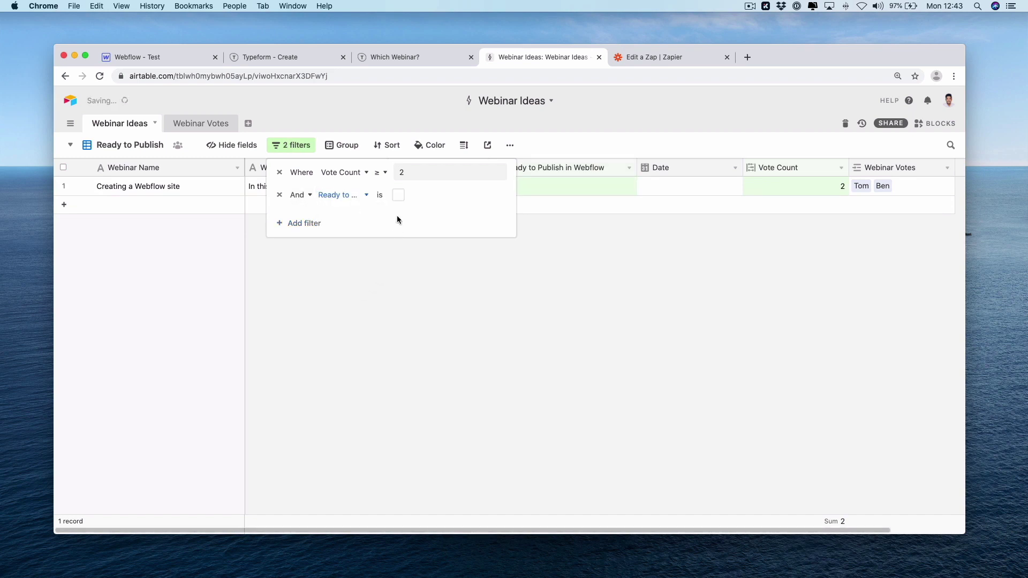
left_click(398, 195)
left_click(405, 367)
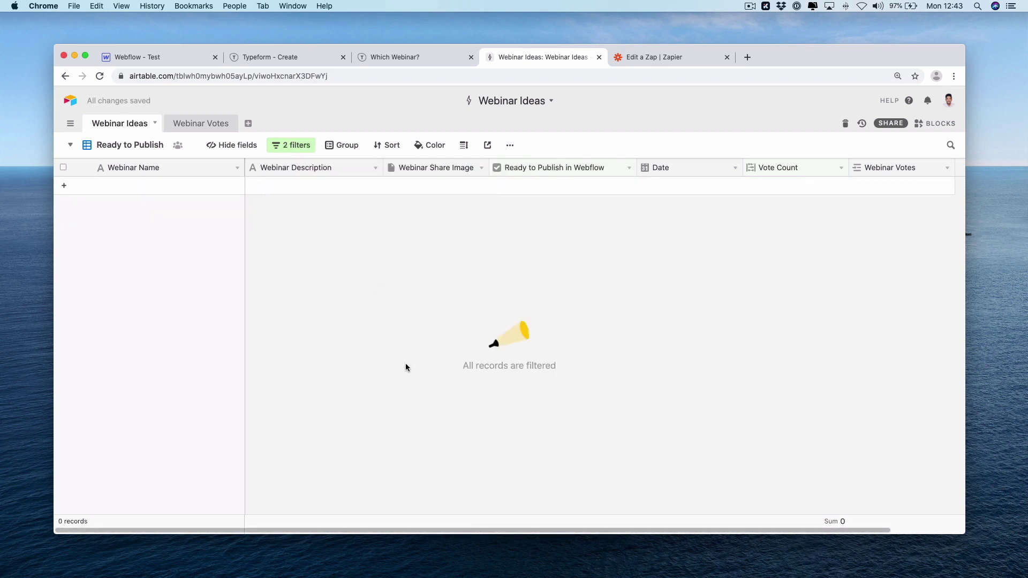
Browse the All Webinar Ideas, Voted In and Ready to Publish views in turn
left_click(151, 148)
left_click(158, 172)
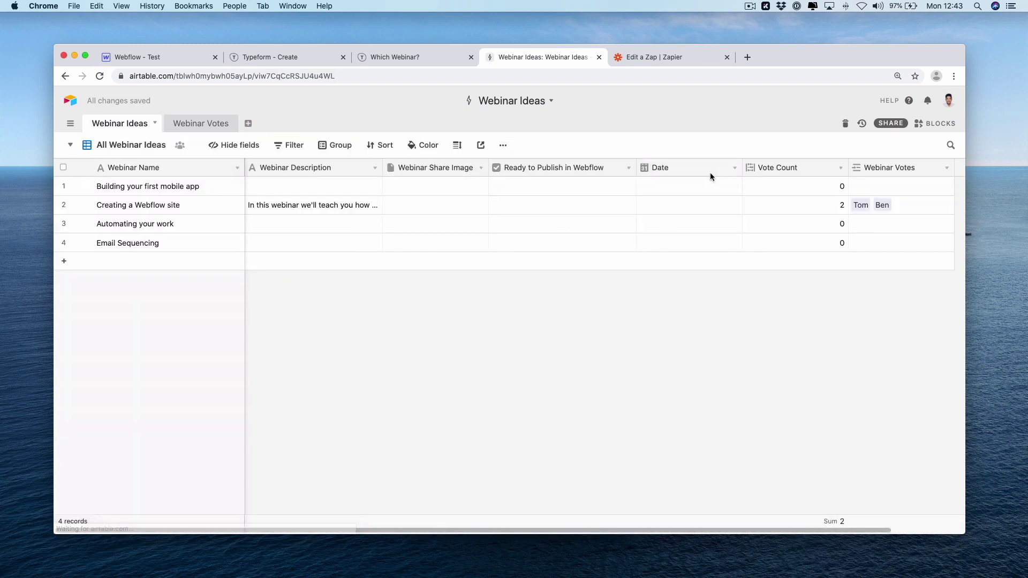
left_click(141, 146)
left_click(141, 196)
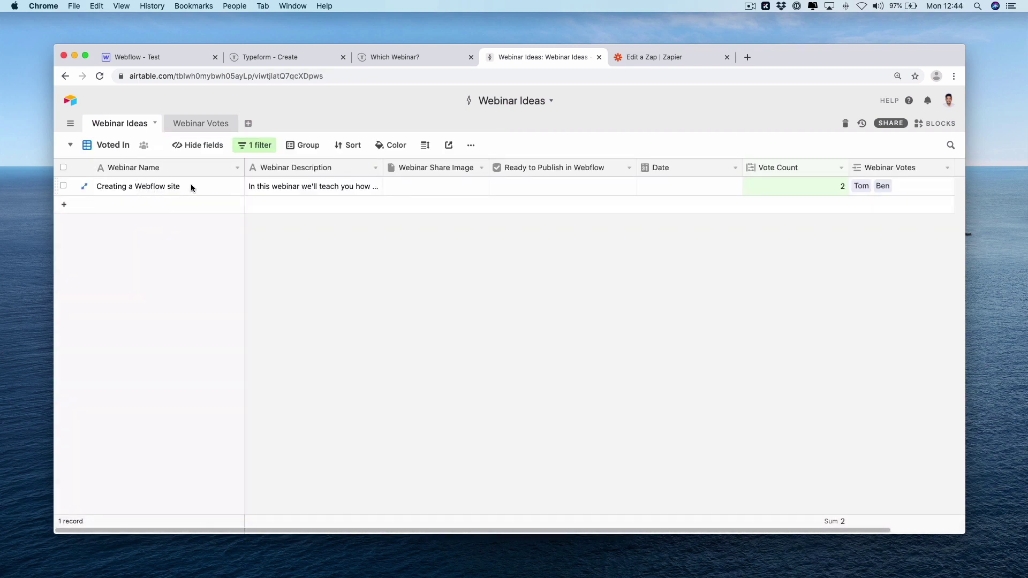
left_click(95, 147)
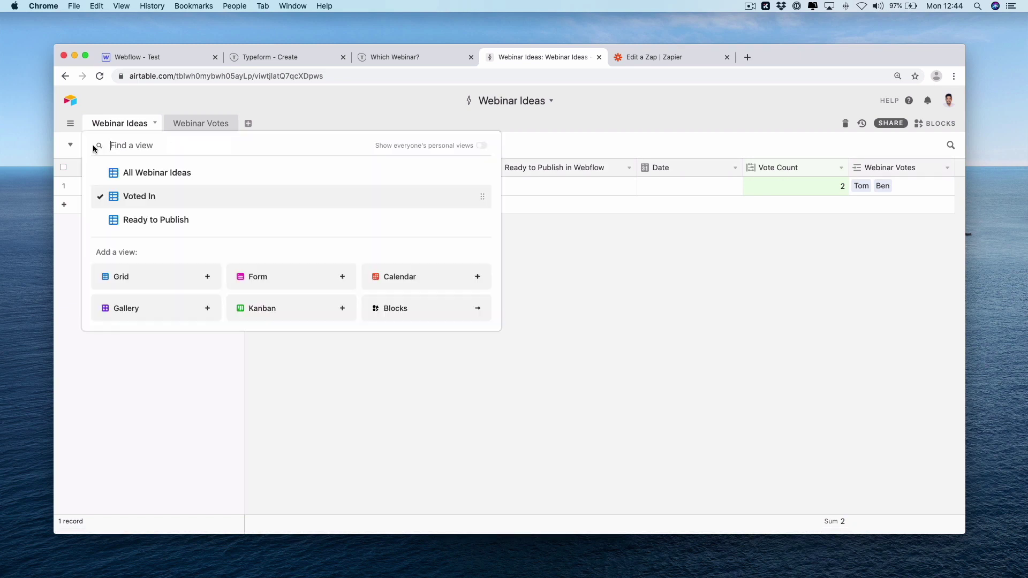
left_click(128, 218)
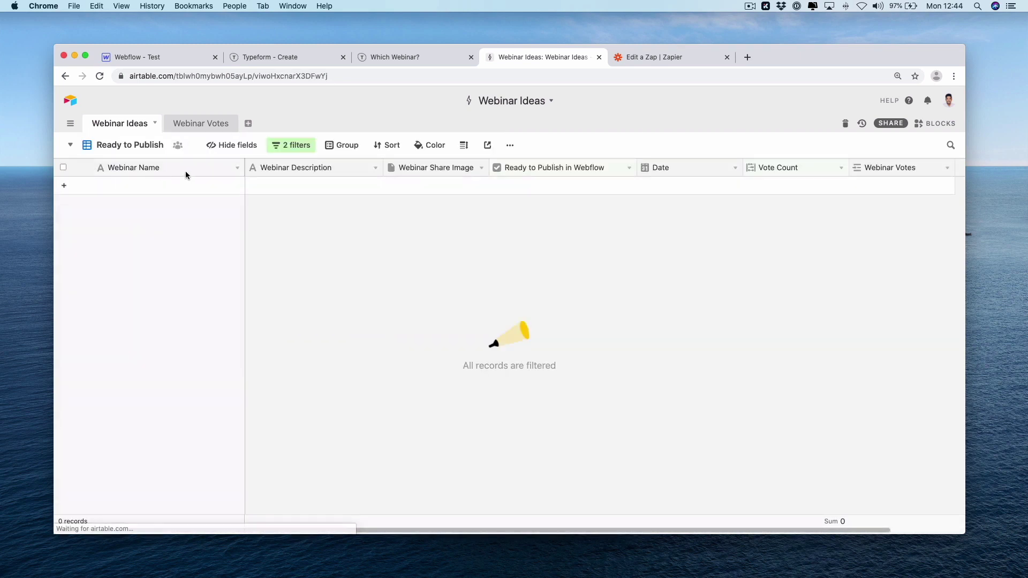
Return to the Voted In view and widen the Webinar Share Image column
left_click(117, 146)
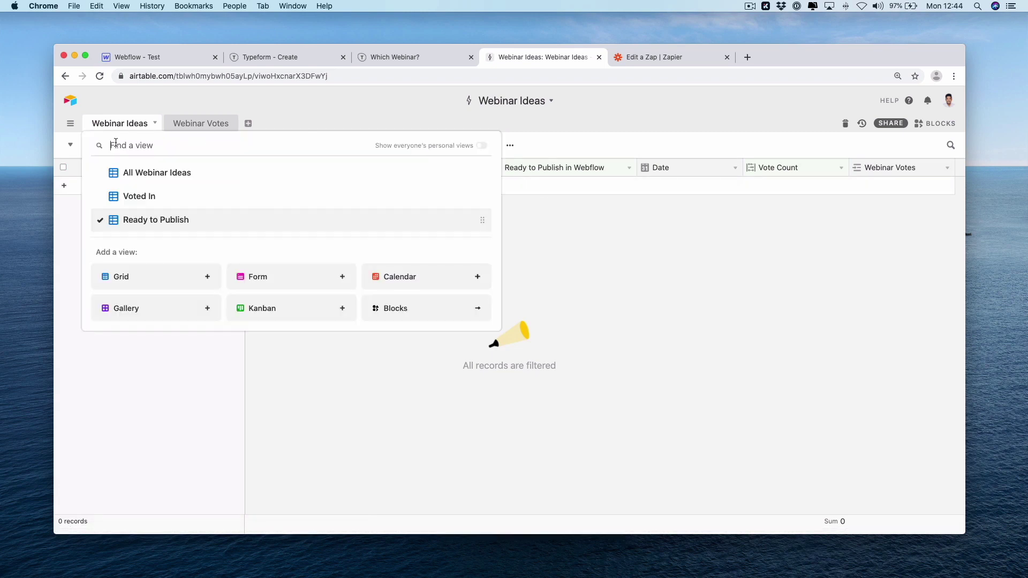
left_click(131, 200)
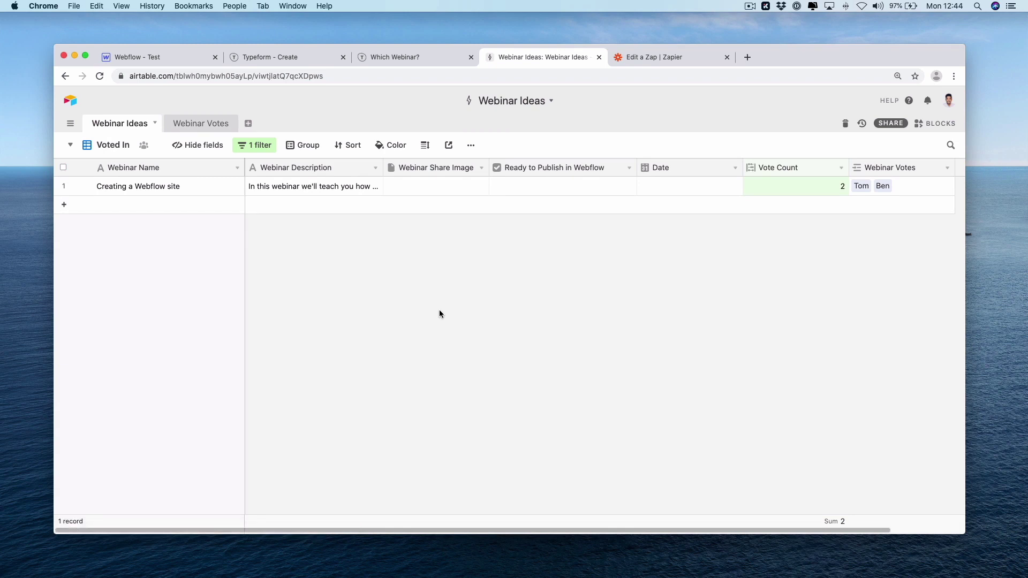
left_click_drag(489, 169, 508, 170)
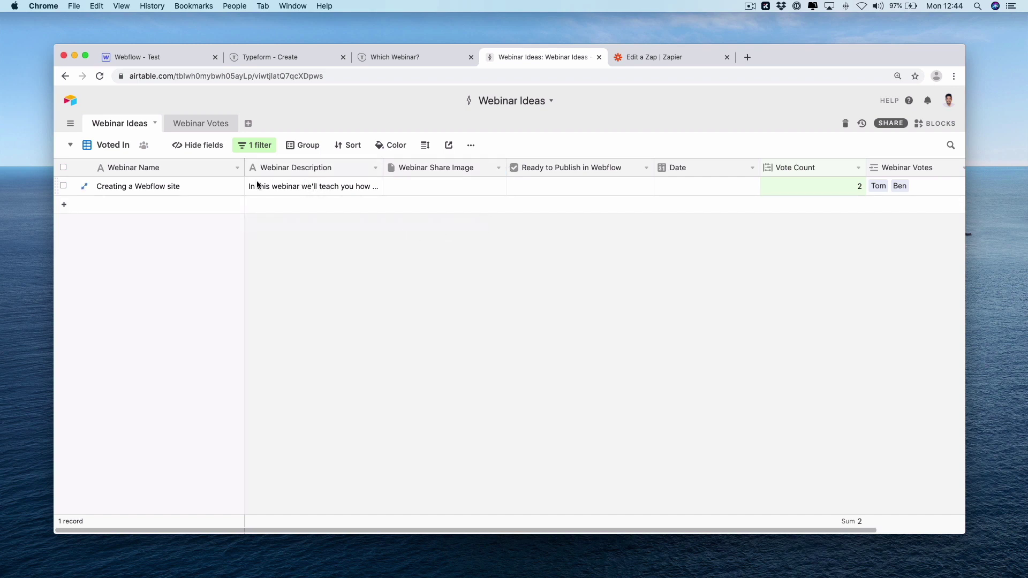
left_click(441, 184)
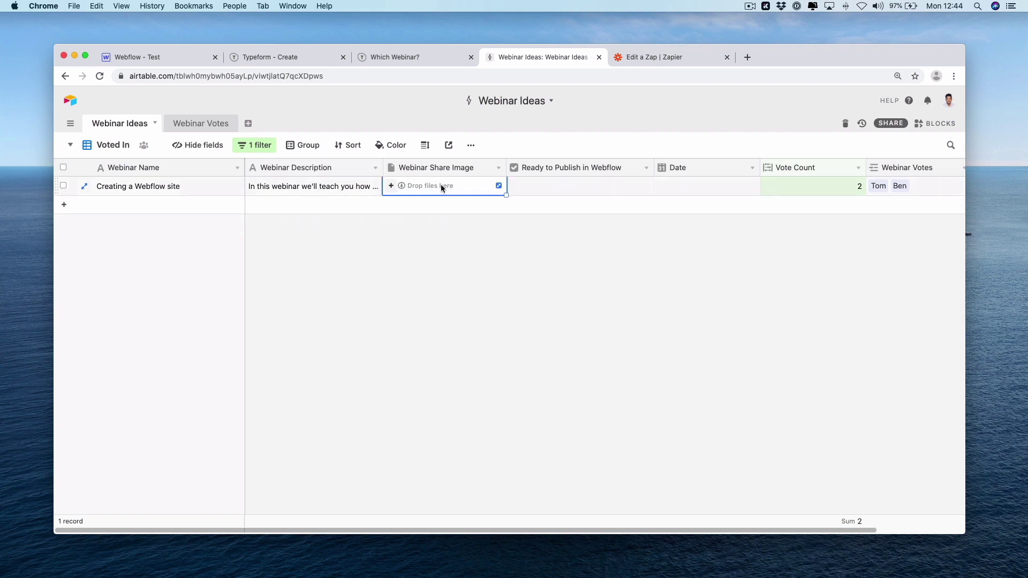
Attach a share image to Creating a Webflow site and set its date to 20 May 2020
left_click(392, 186)
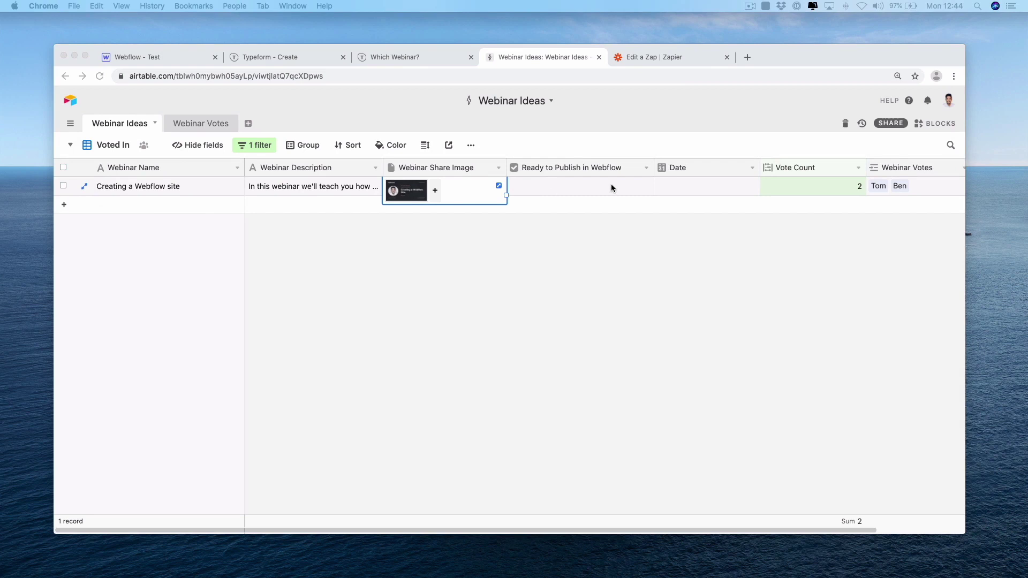
left_click(688, 181)
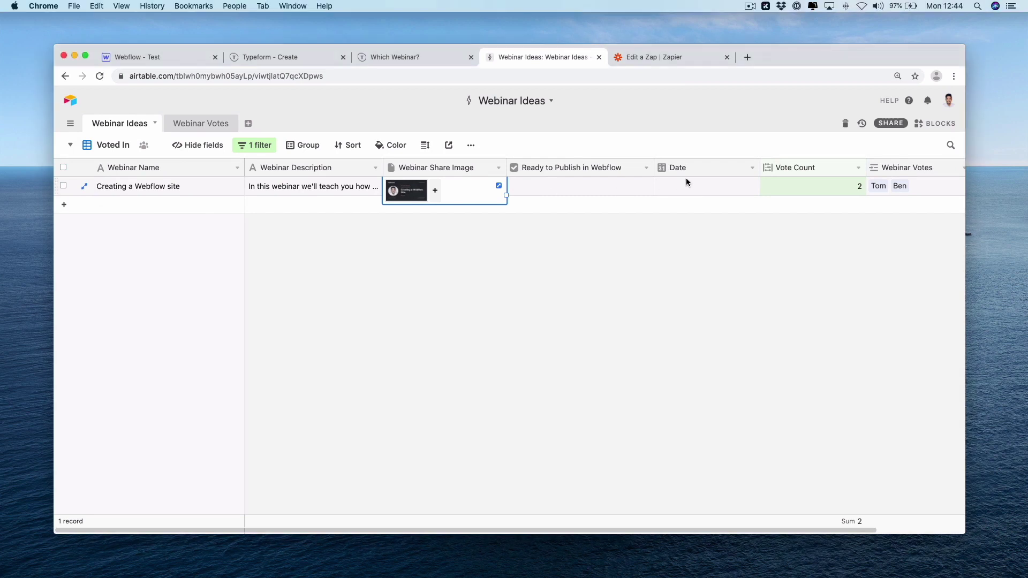
left_click(690, 183)
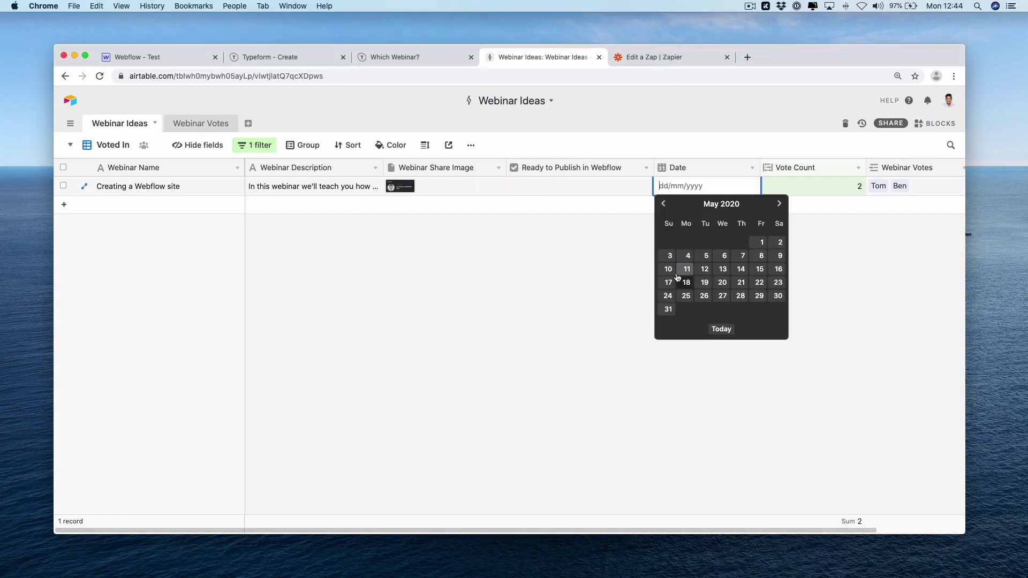
left_click(723, 282)
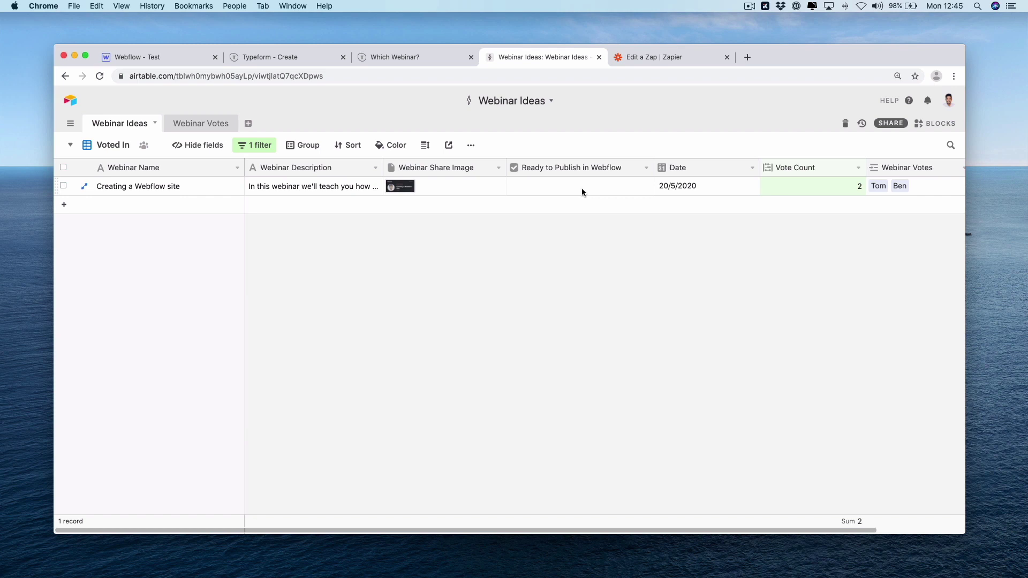
Switch the Typeform-to-Airtable zap on in Zapier
left_click(651, 60)
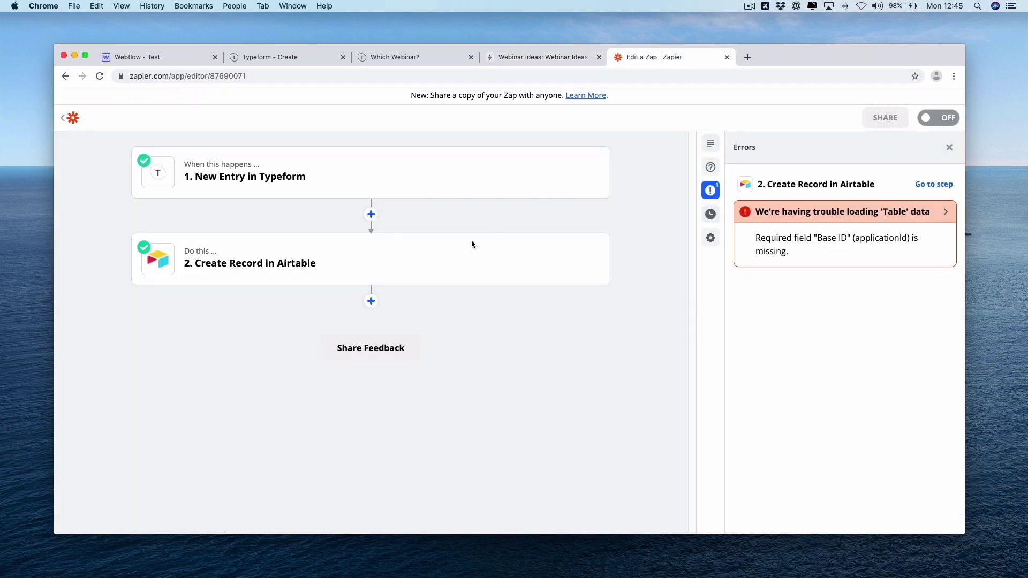
left_click(950, 146)
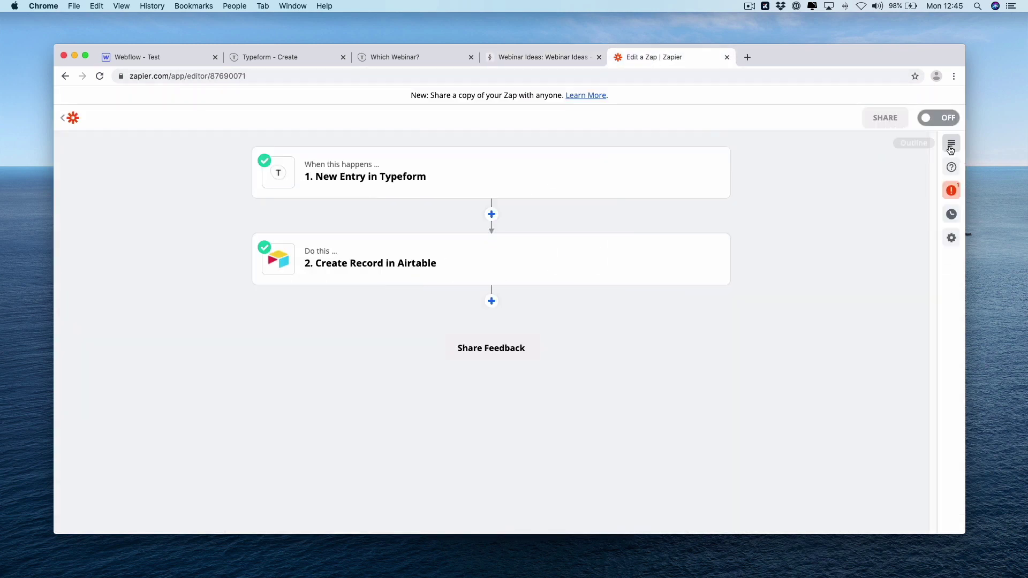
left_click(946, 115)
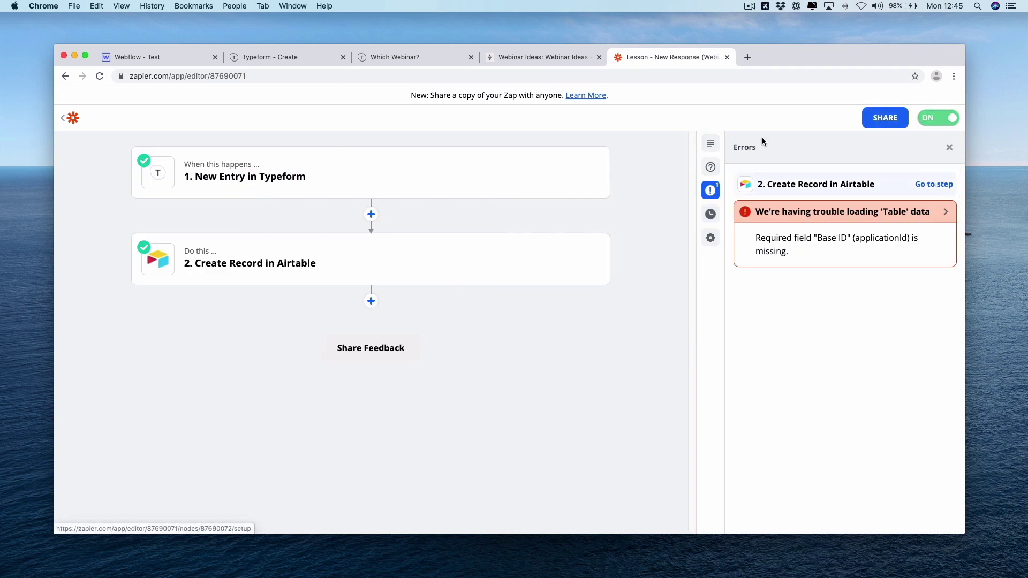
Fix the zap title's 'Airtbale' typo so it ends 'into Airtable'
left_click(71, 119)
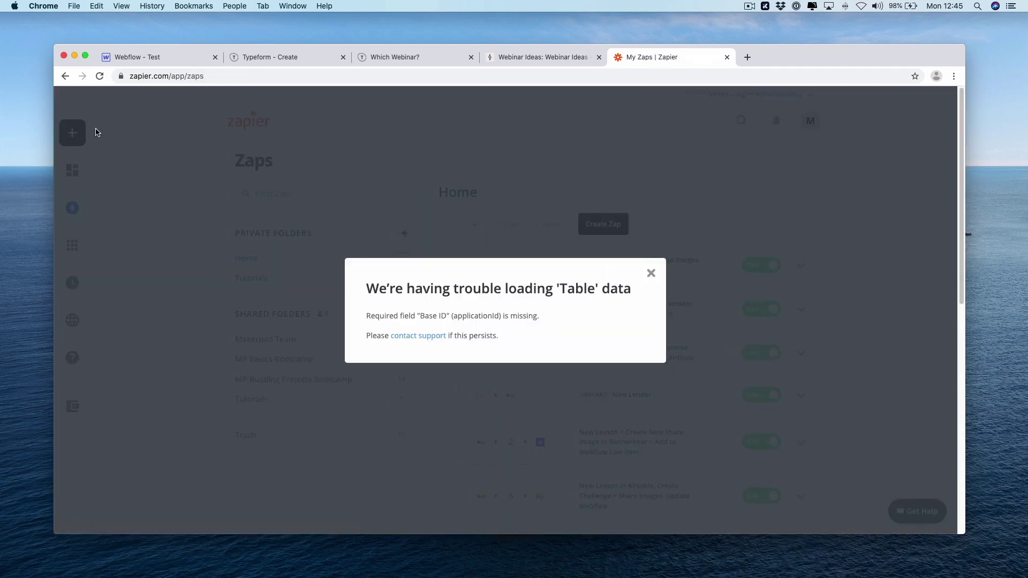
left_click(649, 271)
key("BackSpace")
key("Right")
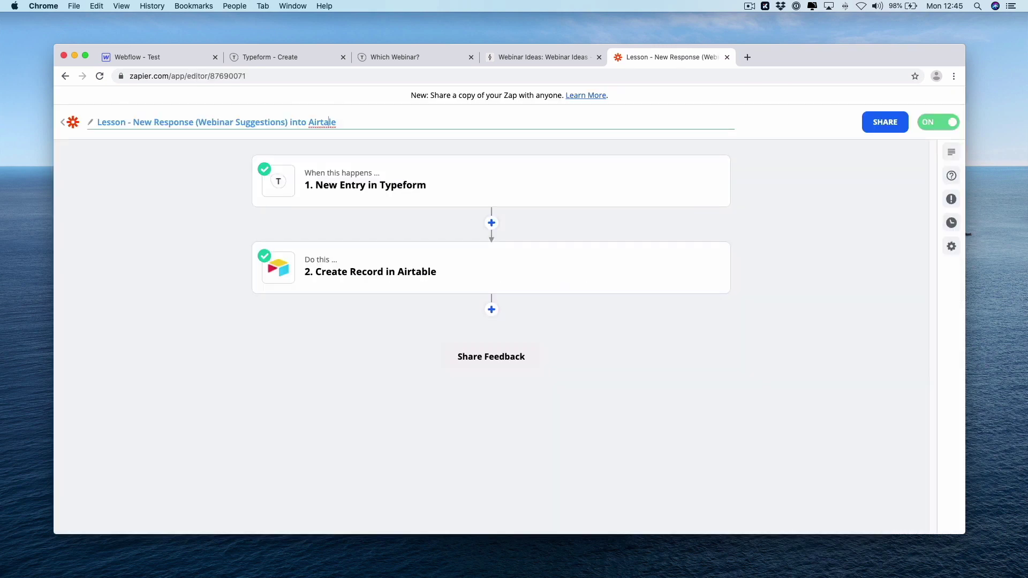
type("b")
left_click(257, 361)
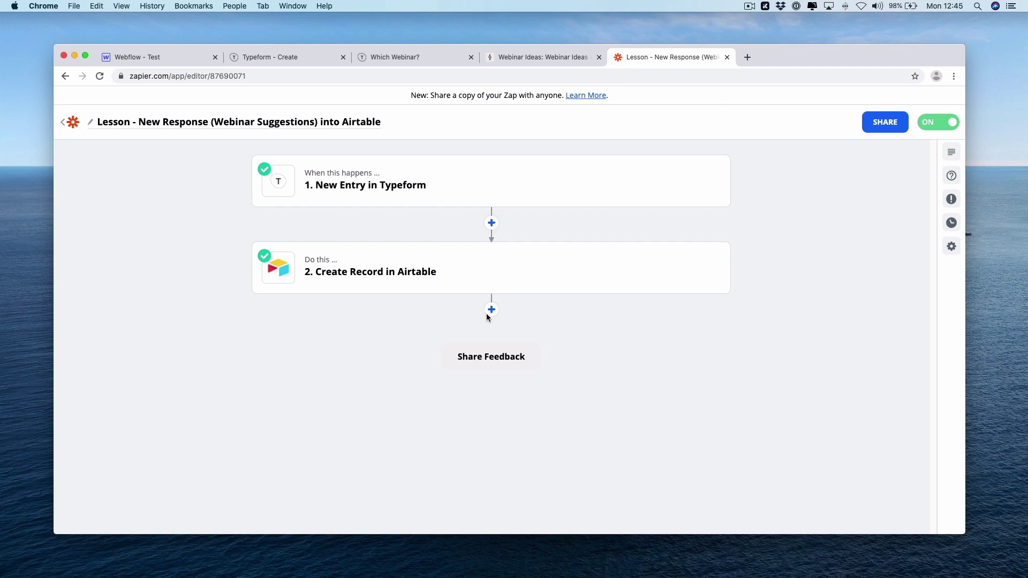
Start a new zap with an Airtable New Record in View trigger
left_click(73, 123)
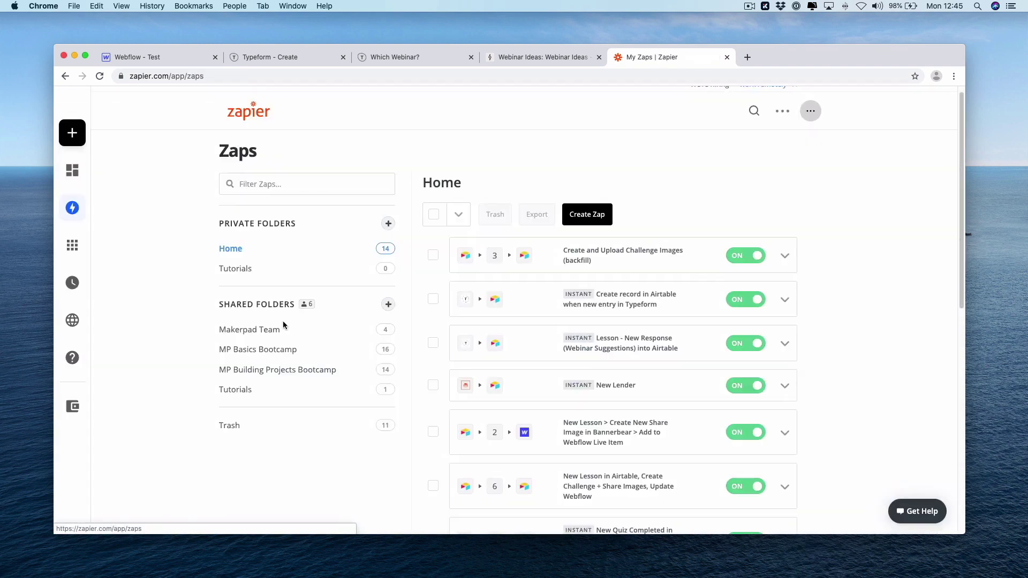
left_click(87, 132)
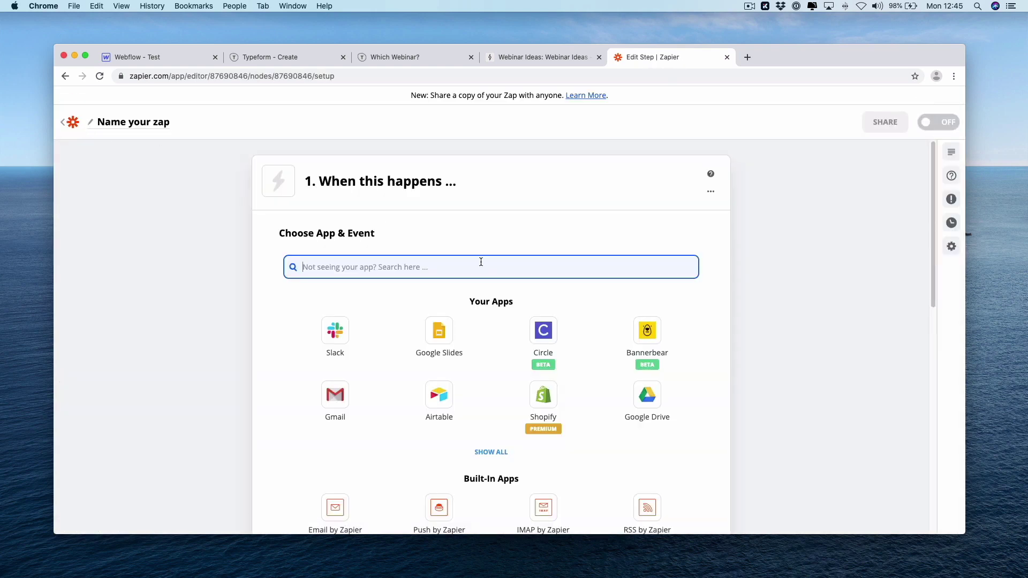
type("air")
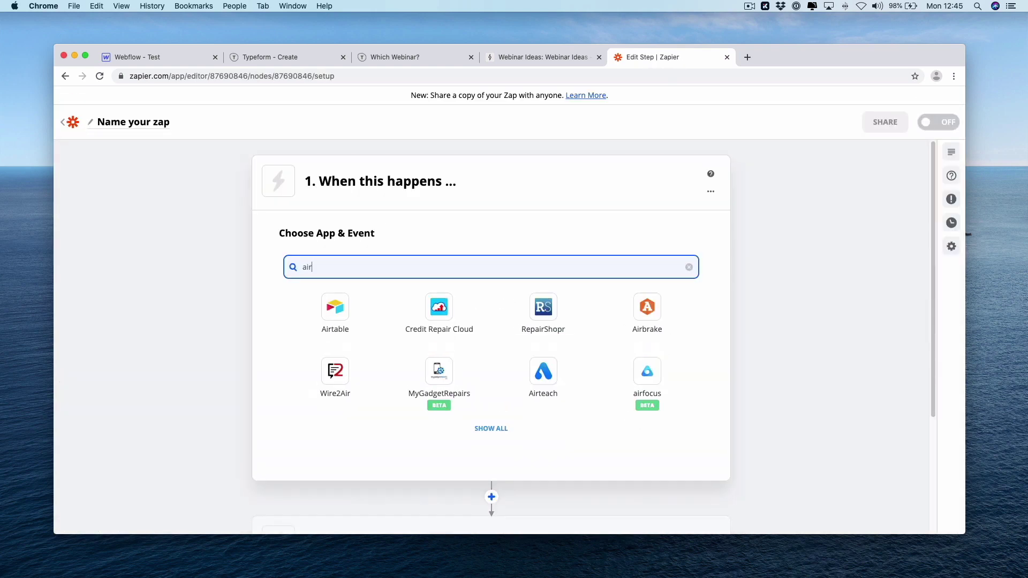
left_click(370, 295)
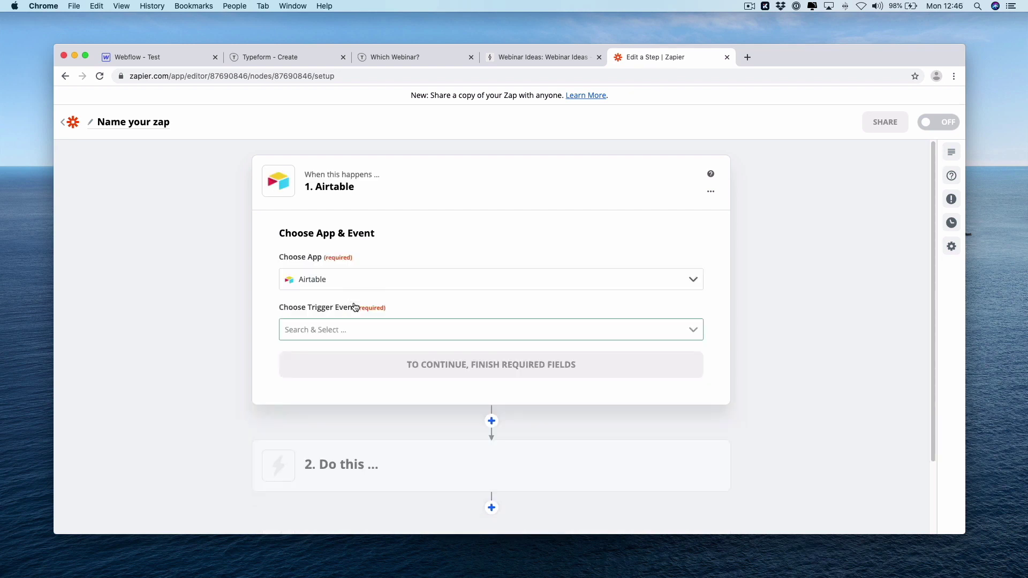
left_click(410, 334)
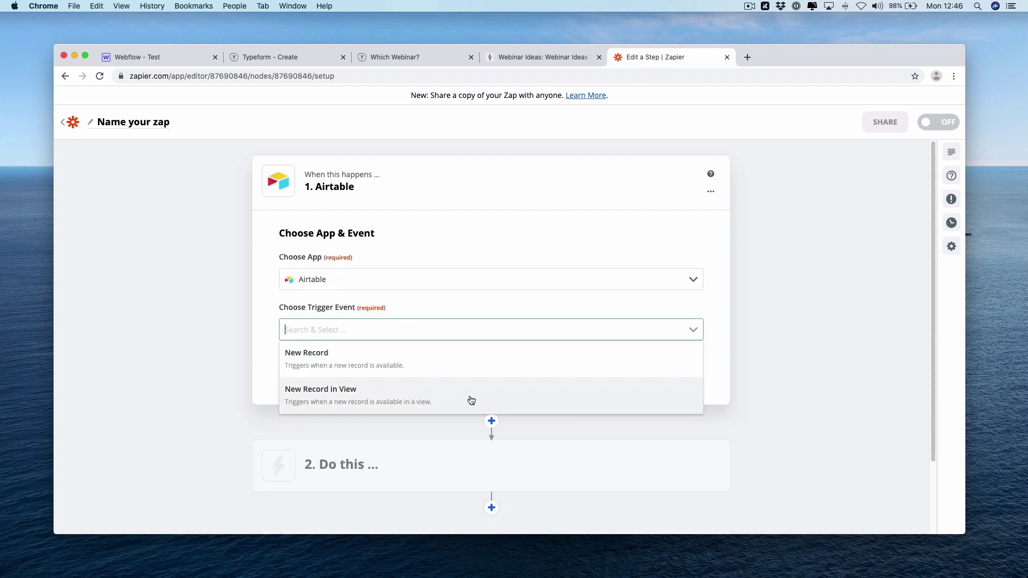
left_click(471, 400)
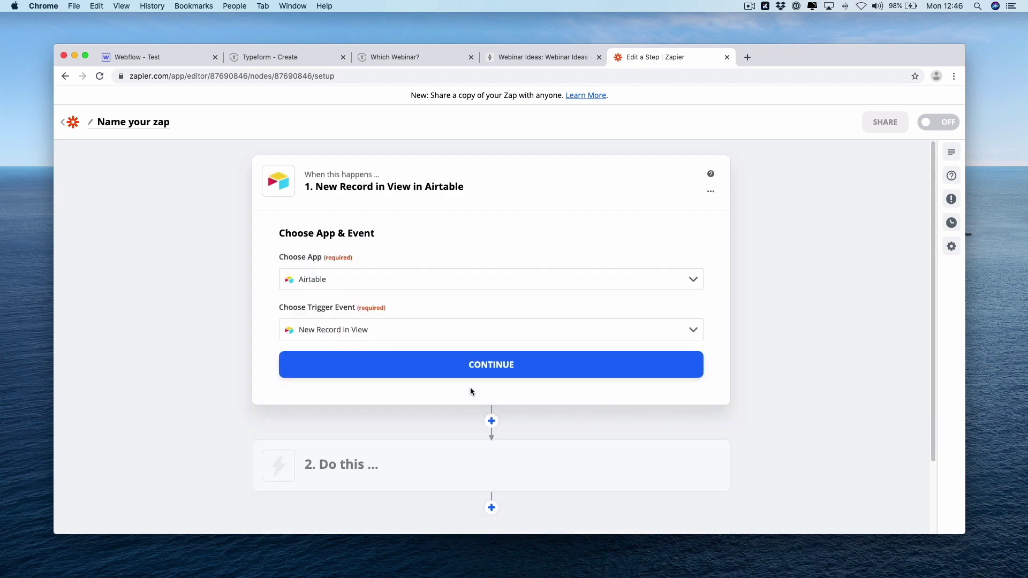
left_click(471, 366)
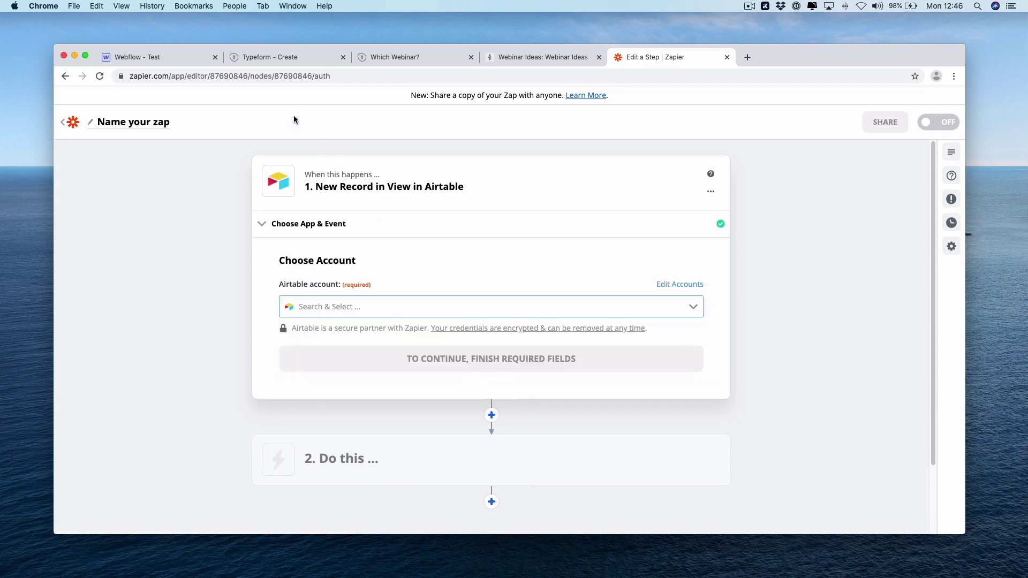
Check the list of views in the Airtable base
left_click(513, 58)
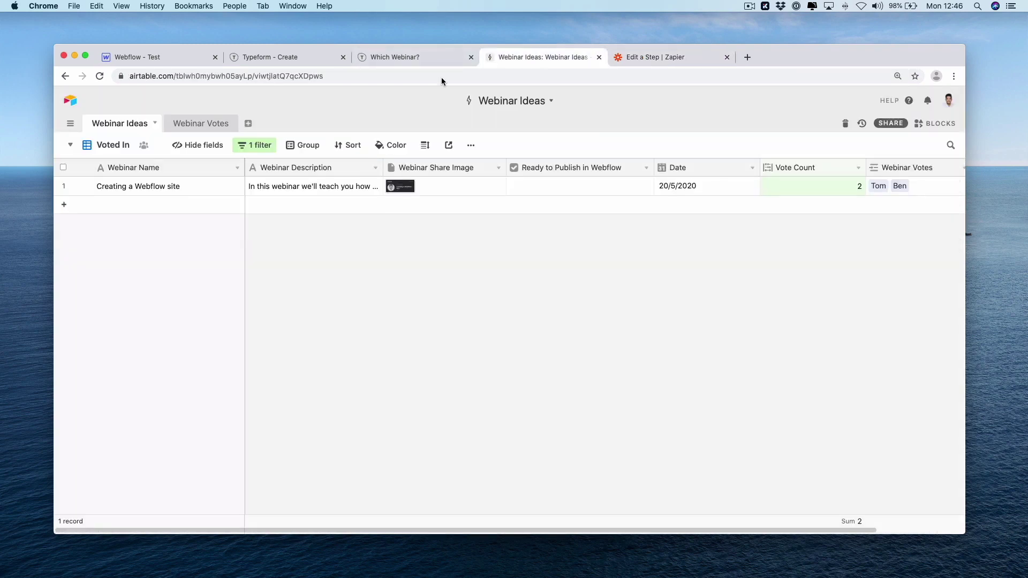
left_click(110, 146)
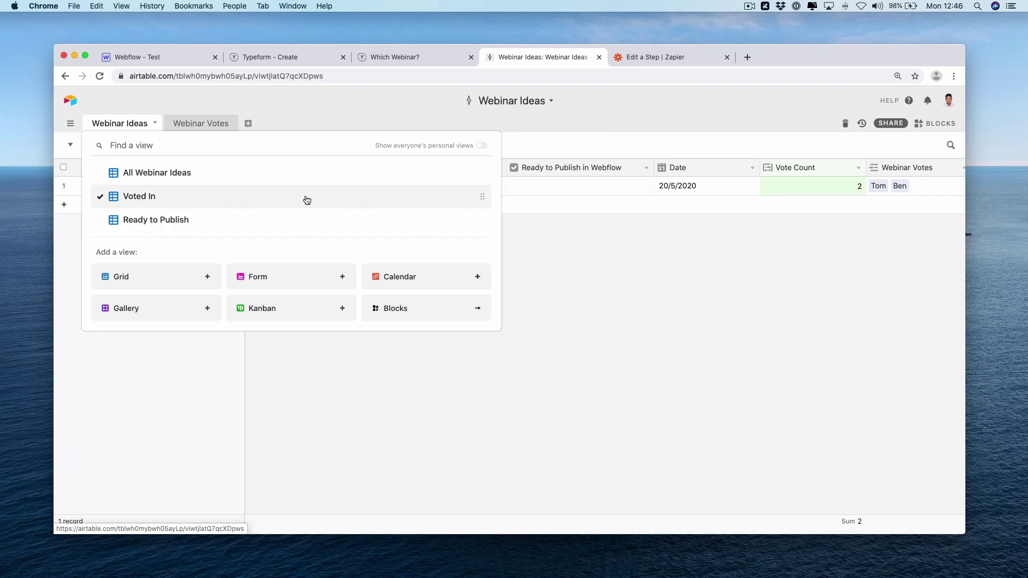
left_click(556, 299)
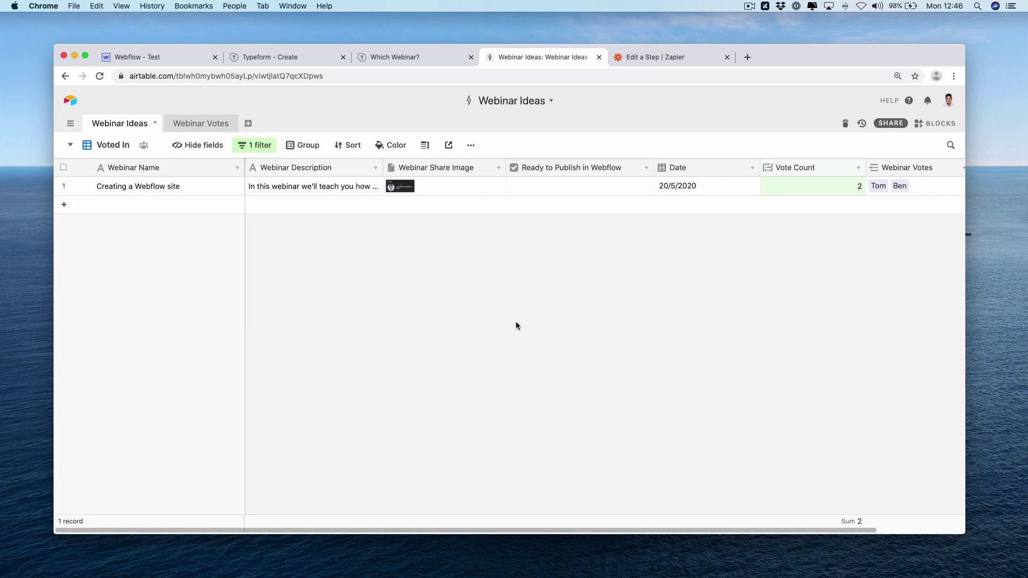
left_click(675, 57)
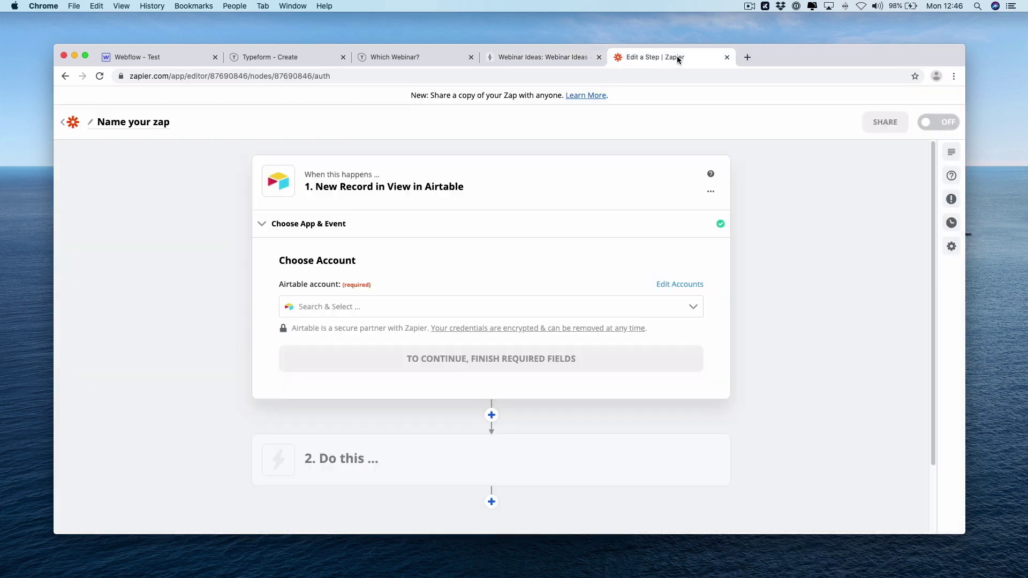
Choose the Airtable account, the Webinar Ideas table and the Ready to Publish view
left_click(495, 301)
left_click(479, 374)
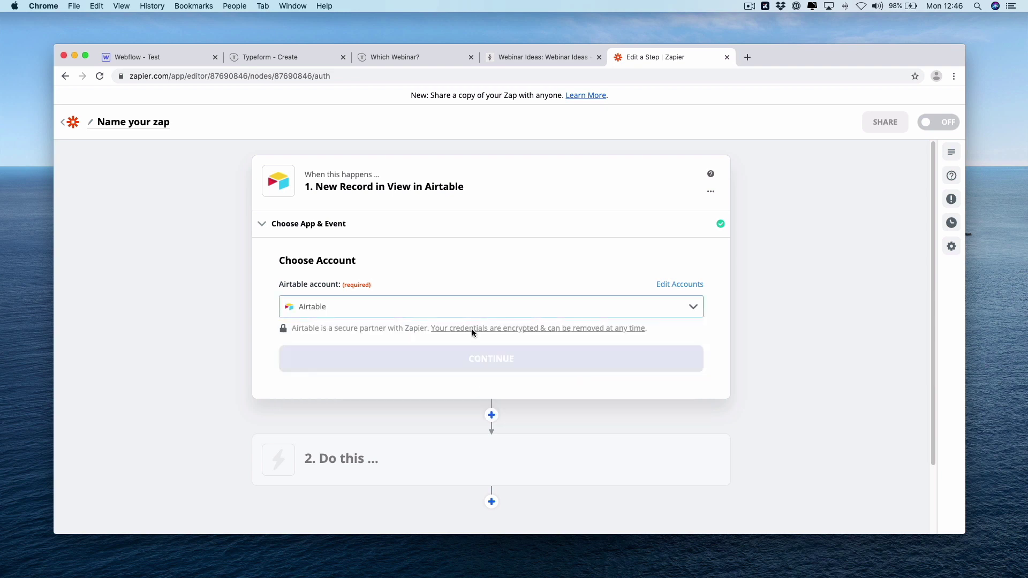
left_click(476, 358)
left_click(484, 370)
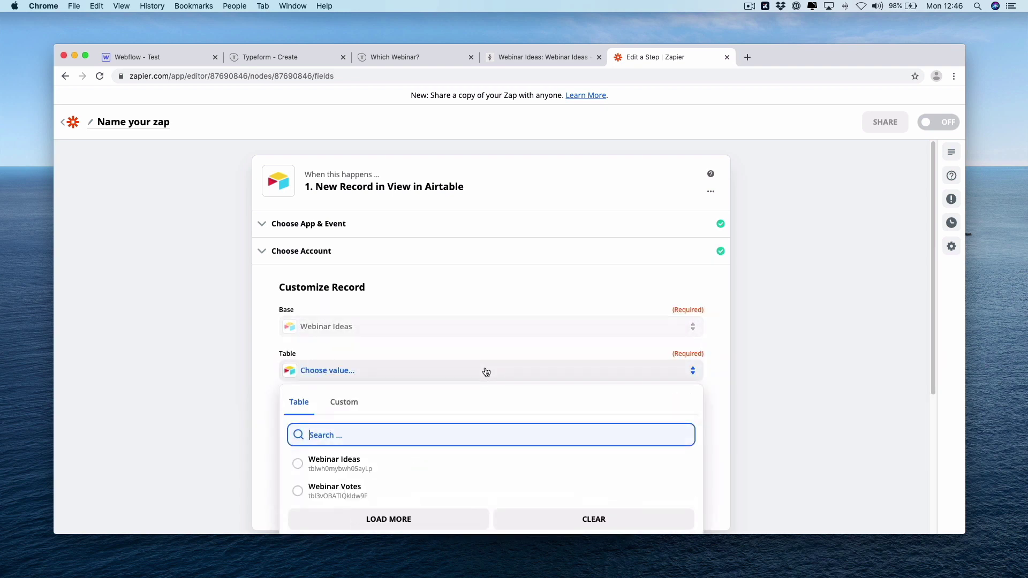
left_click(466, 464)
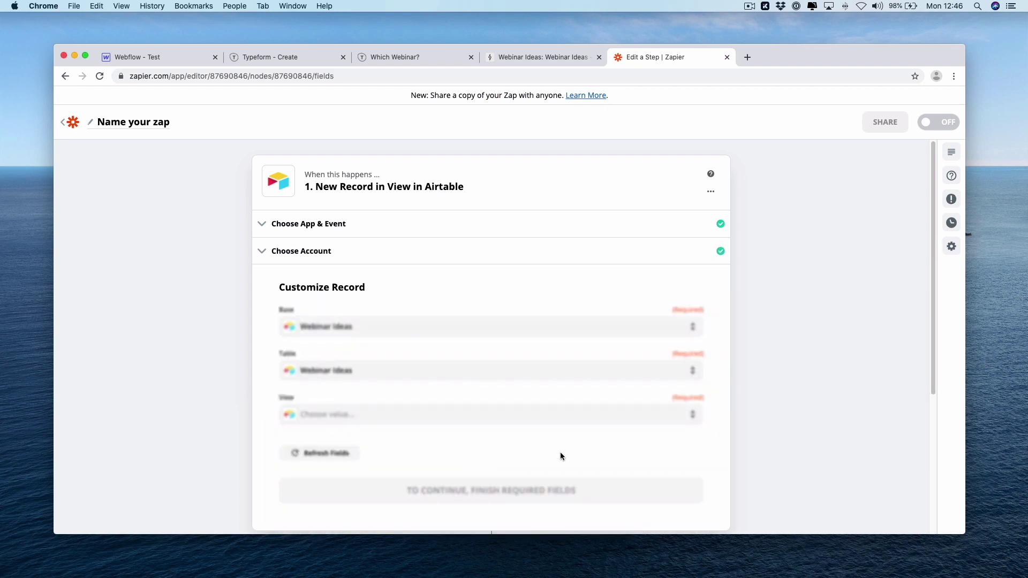
left_click(468, 422)
scroll(773, 447, "down", 3)
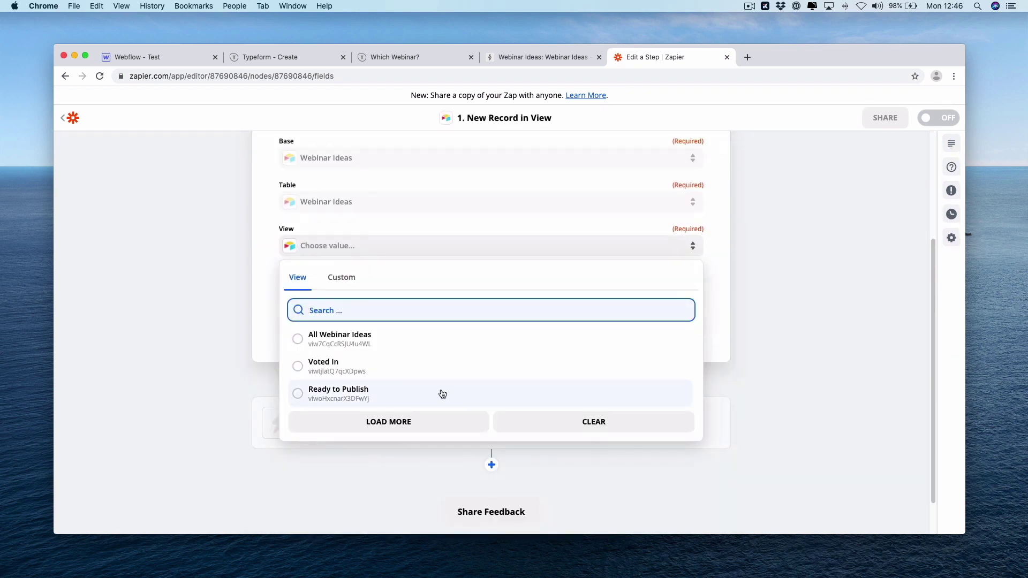
left_click(488, 394)
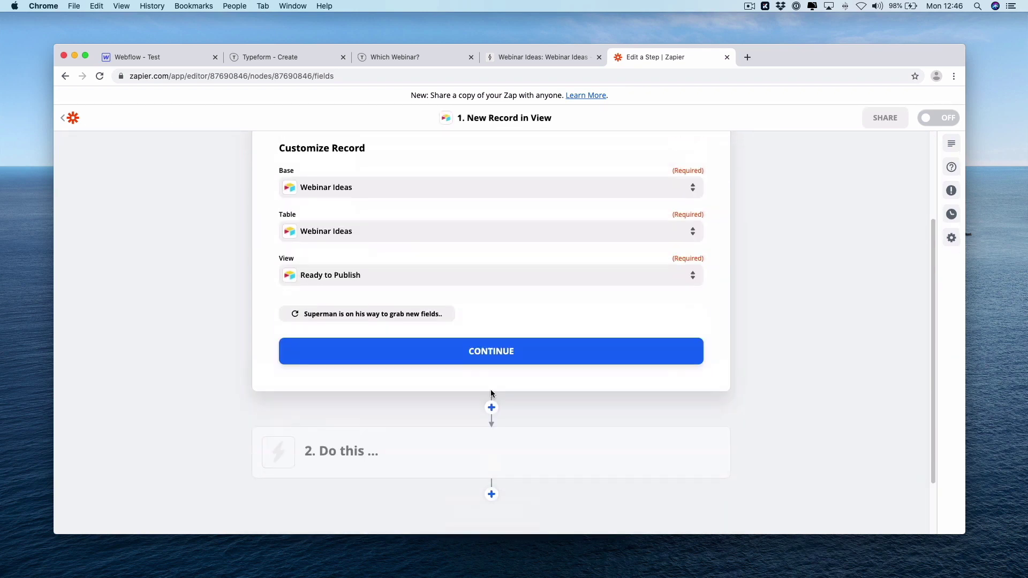
Confirm the trigger settings, run a test that finds no record, then switch to Airtable
left_click(488, 356)
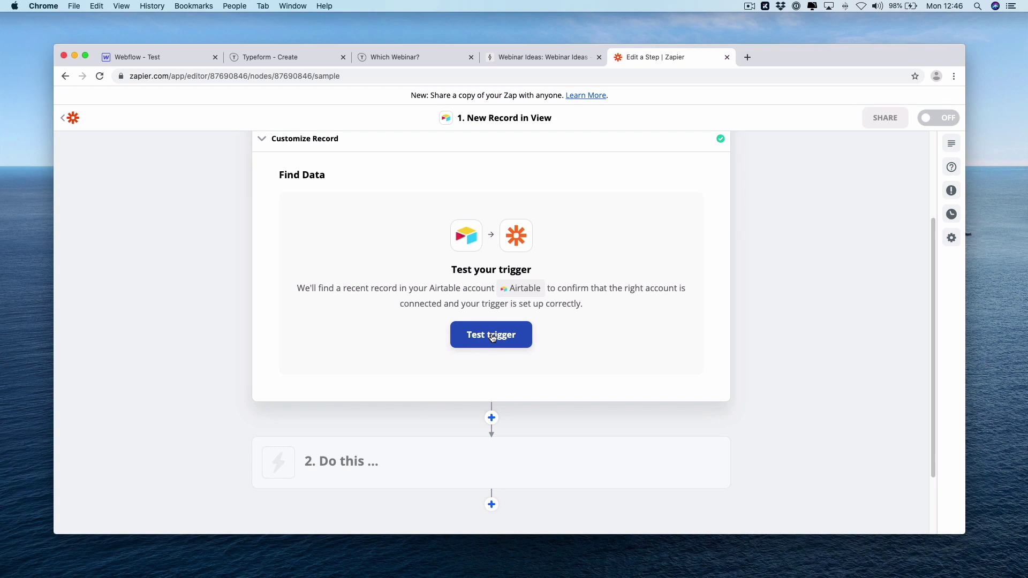
left_click(492, 335)
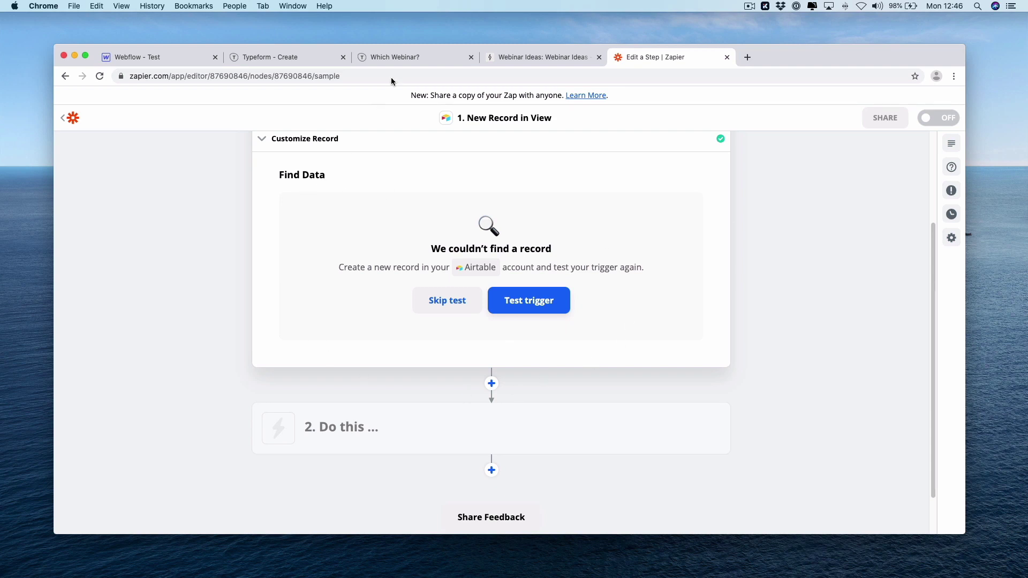
left_click(523, 59)
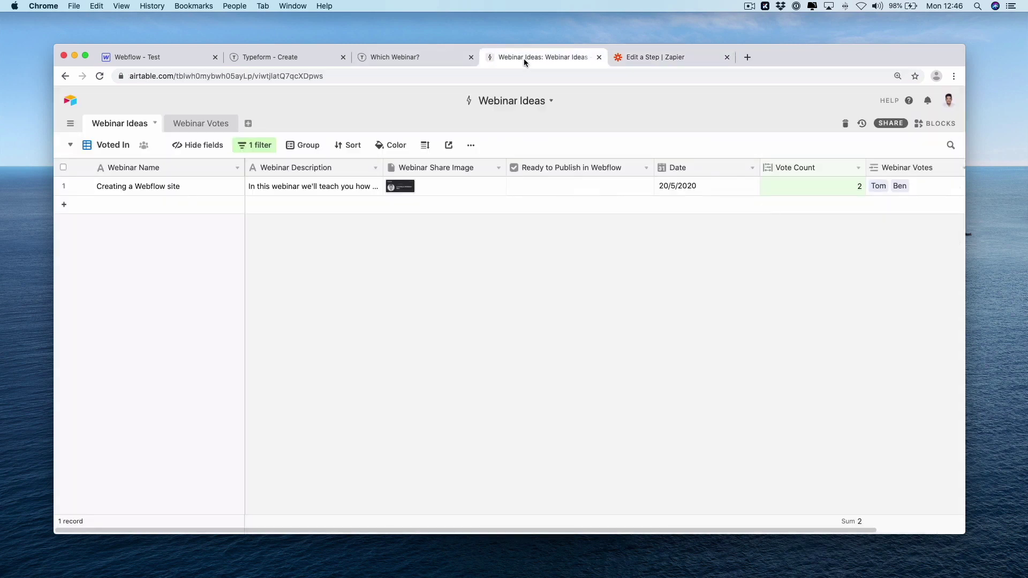
Tick Ready to Publish in Webflow for Creating a Webflow site and confirm it appears in that view
left_click(579, 187)
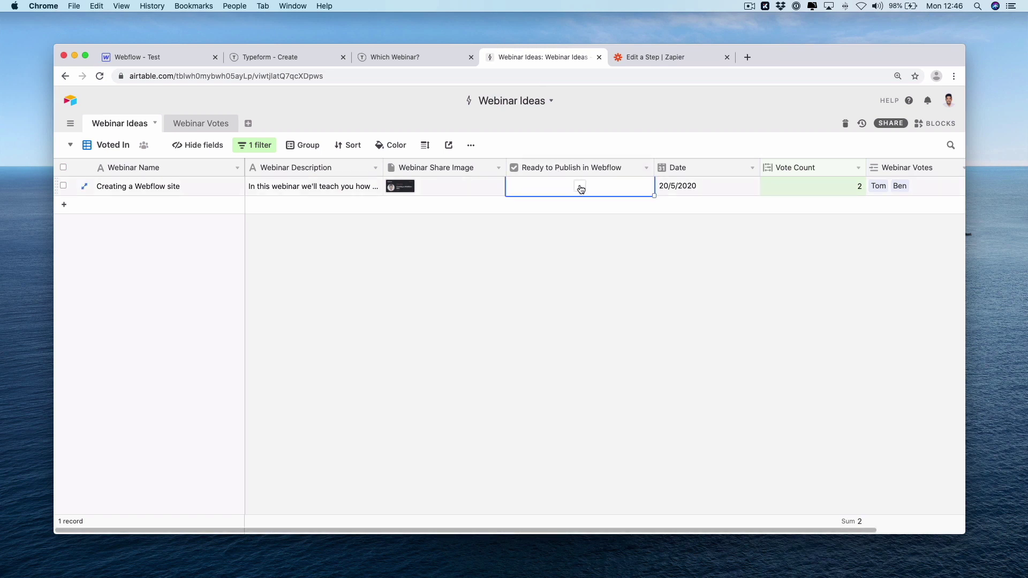
left_click(579, 186)
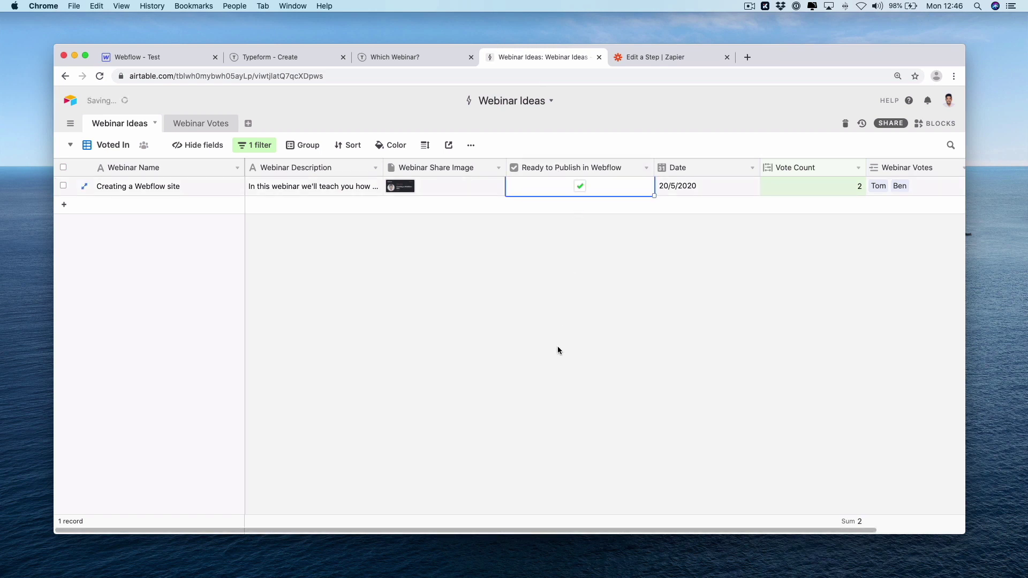
left_click(110, 145)
left_click(151, 227)
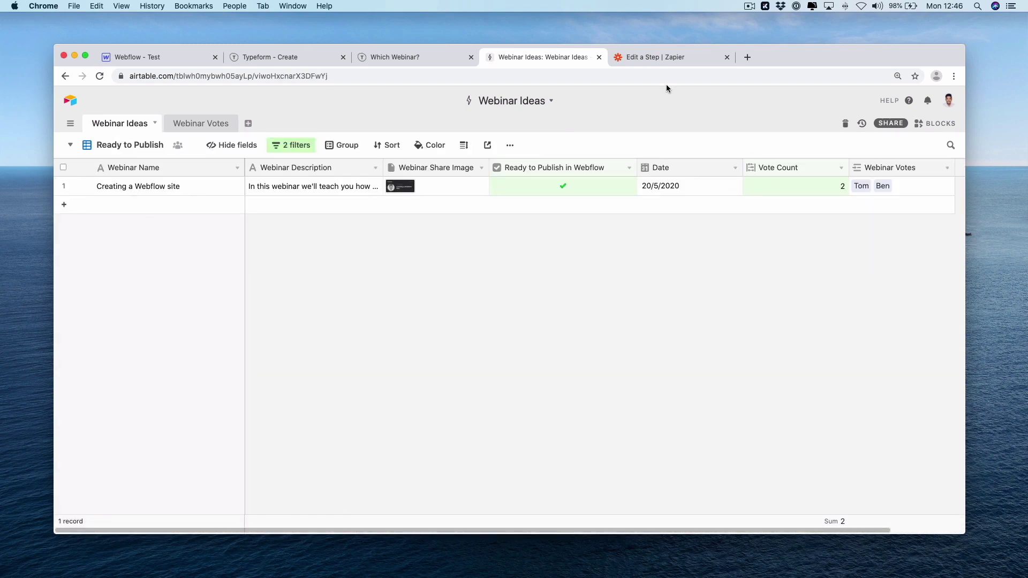
left_click(659, 60)
Retest the trigger to load the record, then add a Webflow Create Live Item action
left_click(538, 297)
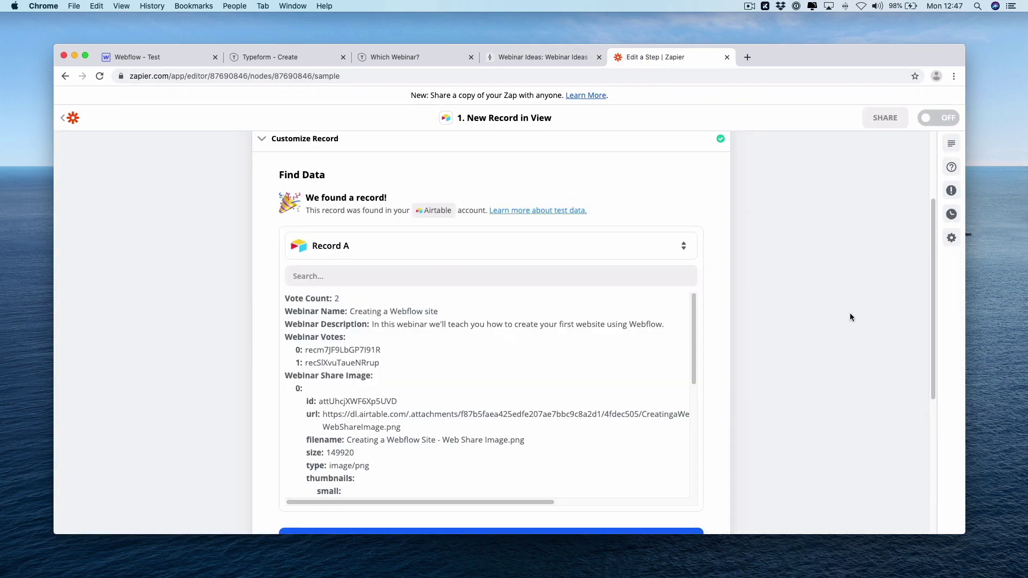
scroll(928, 309, "down", 3)
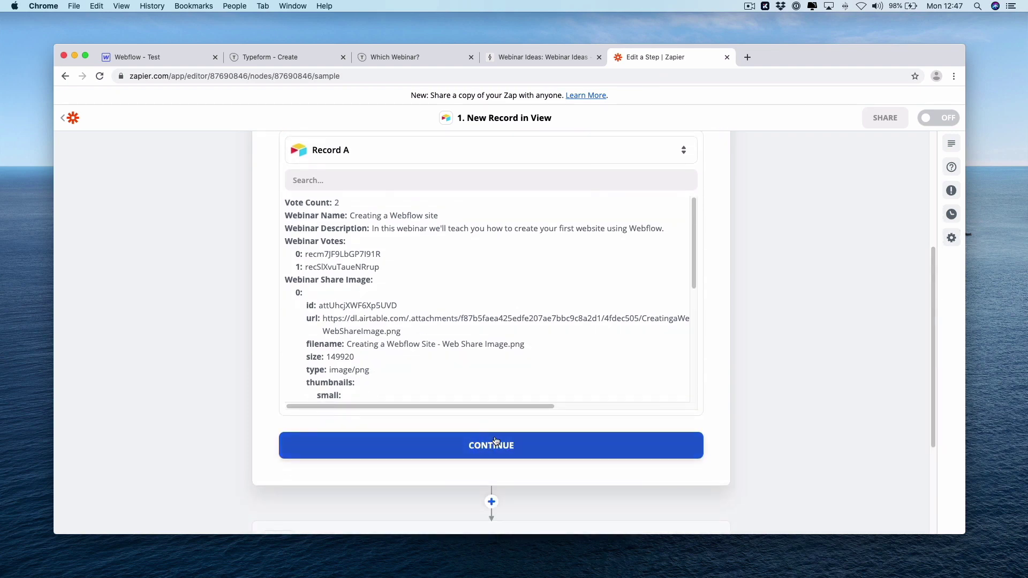
left_click(494, 442)
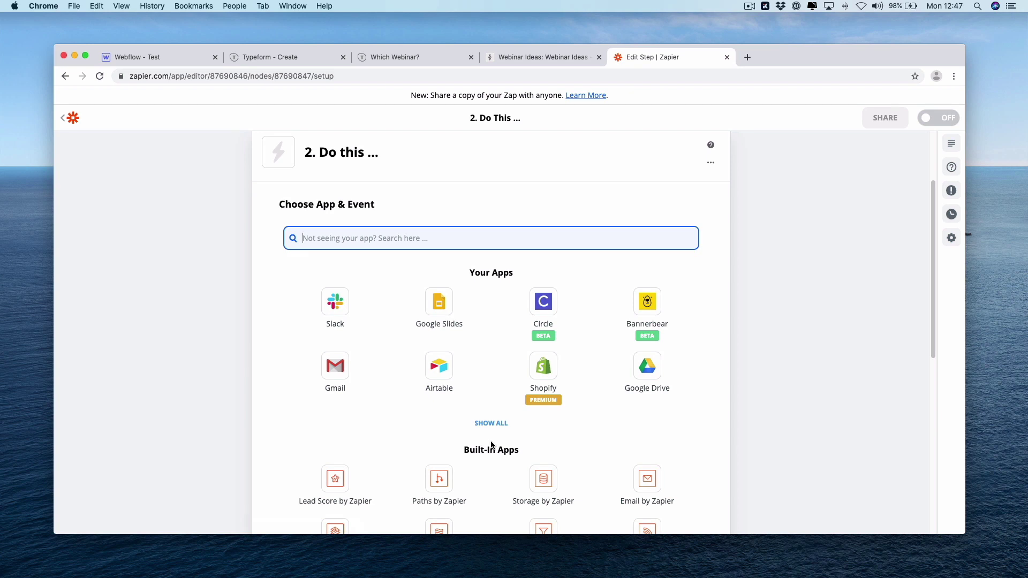
type("webf")
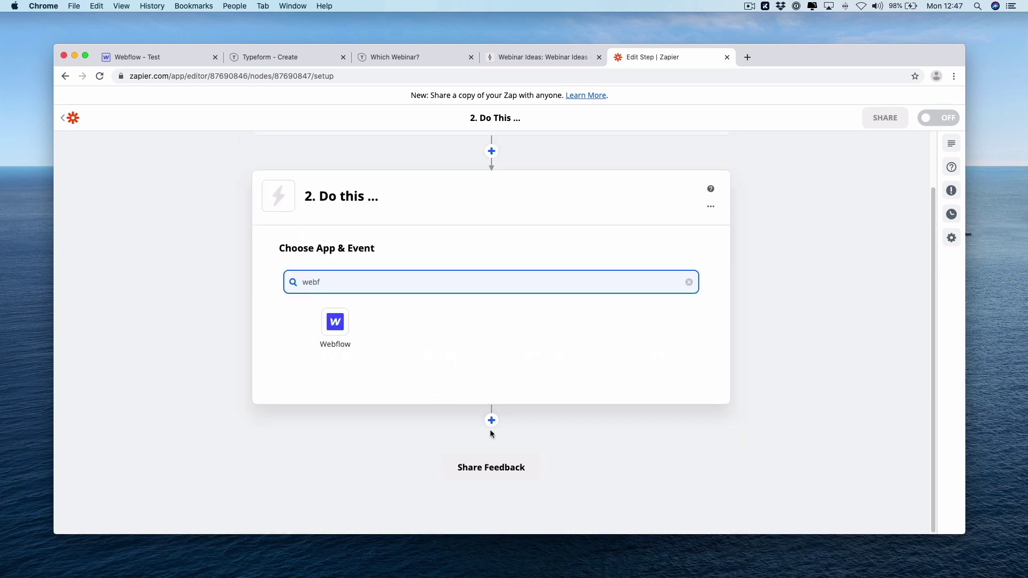
left_click(349, 336)
left_click(473, 323)
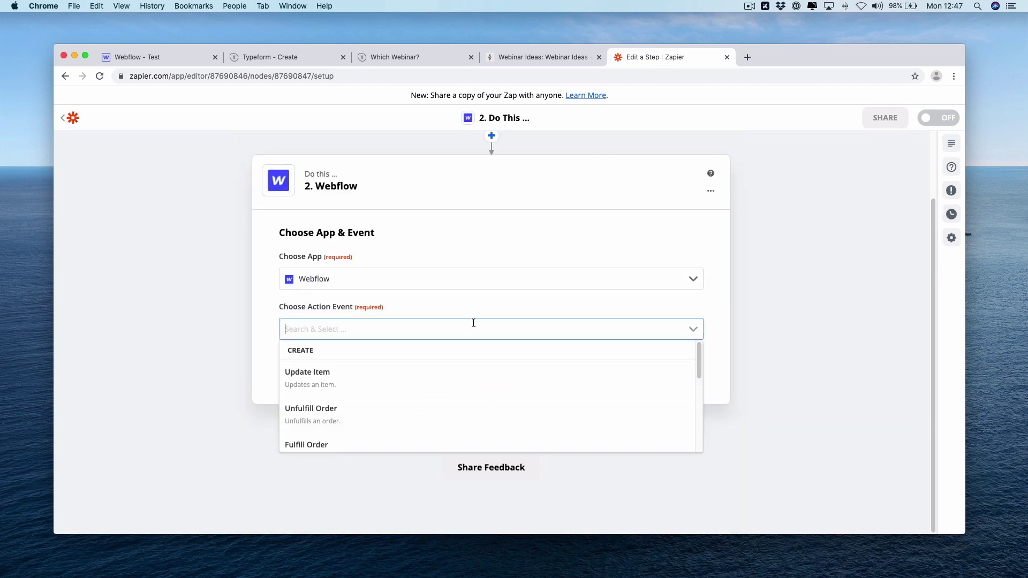
left_click_drag(699, 364, 699, 424)
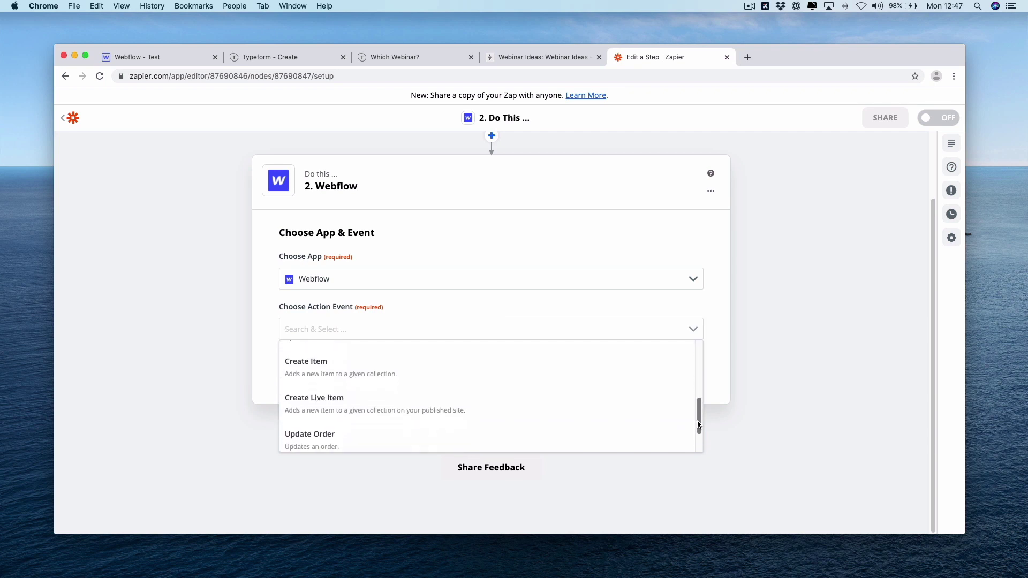
left_click(488, 401)
left_click(490, 364)
Pick the Webflow account, Test site and Webinars collection, then review the collection's fields in Webflow
left_click(488, 314)
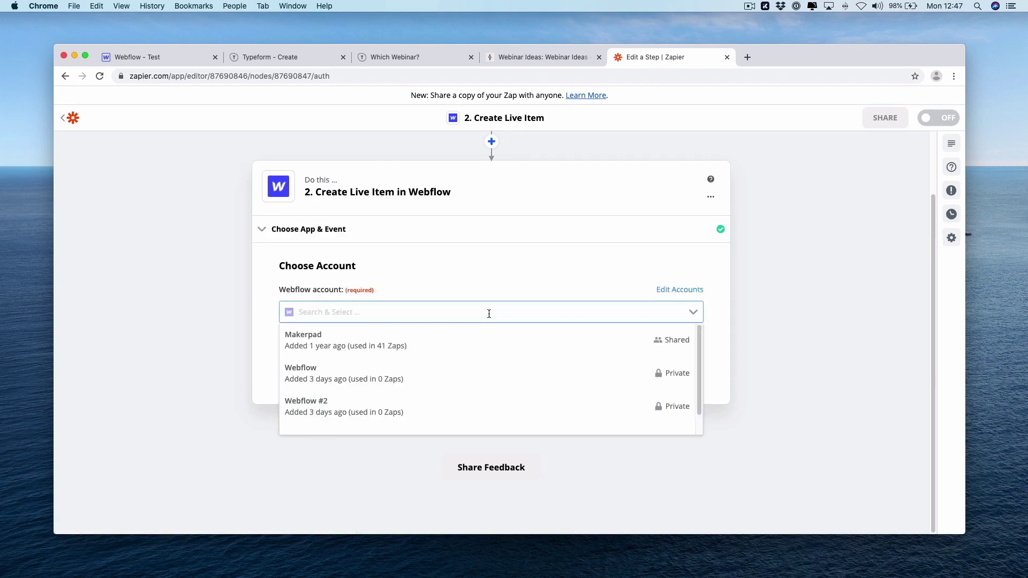
left_click(489, 335)
type("test")
left_click(465, 417)
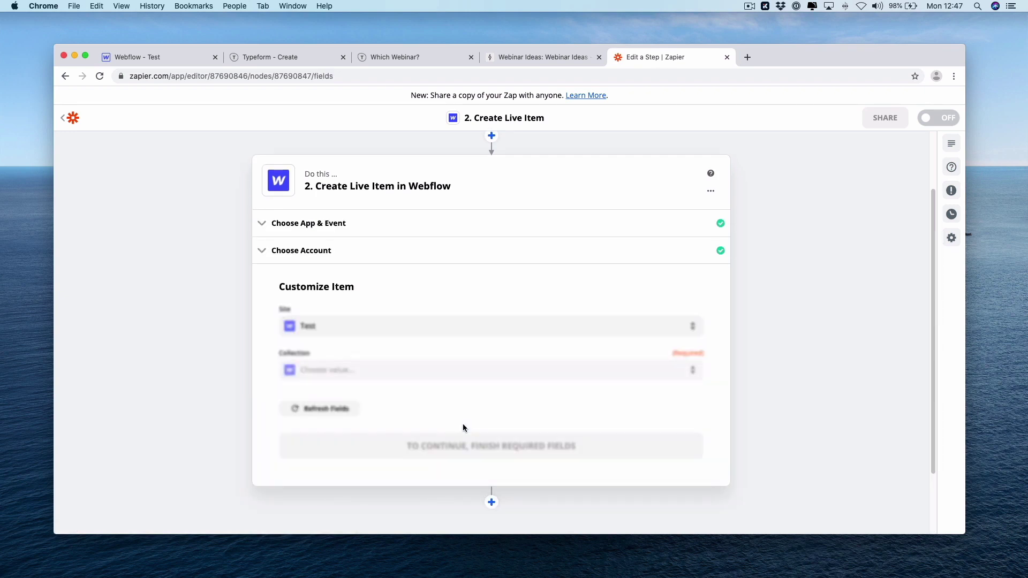
left_click(473, 372)
key("Return")
scroll(935, 301, "down", 3)
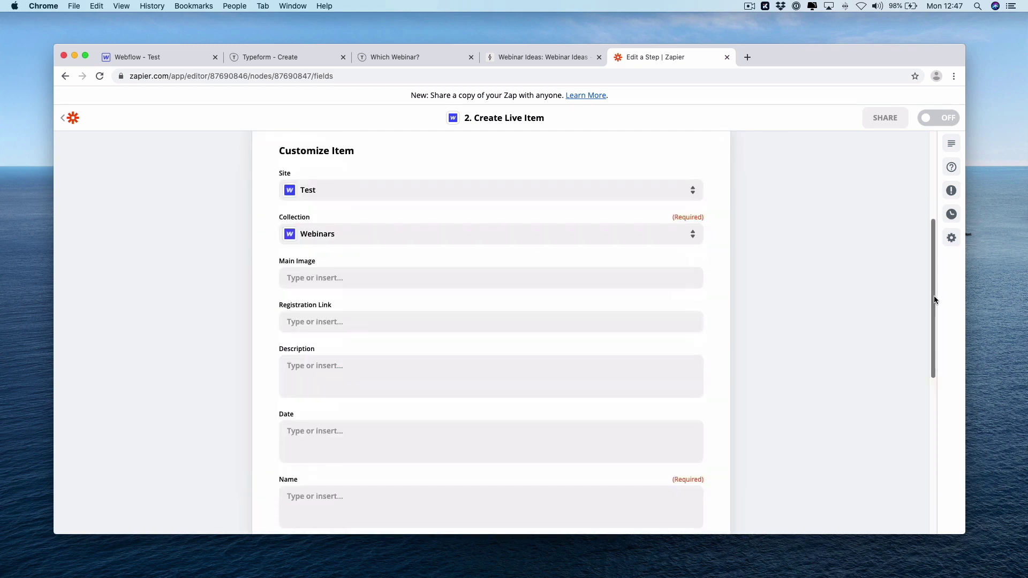
scroll(933, 300, "down", 2)
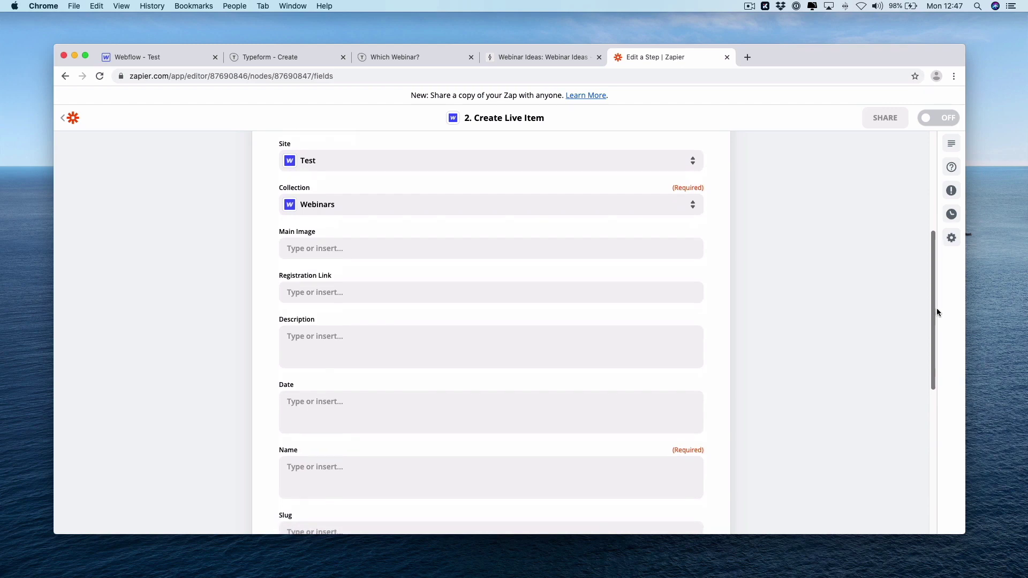
left_click(162, 59)
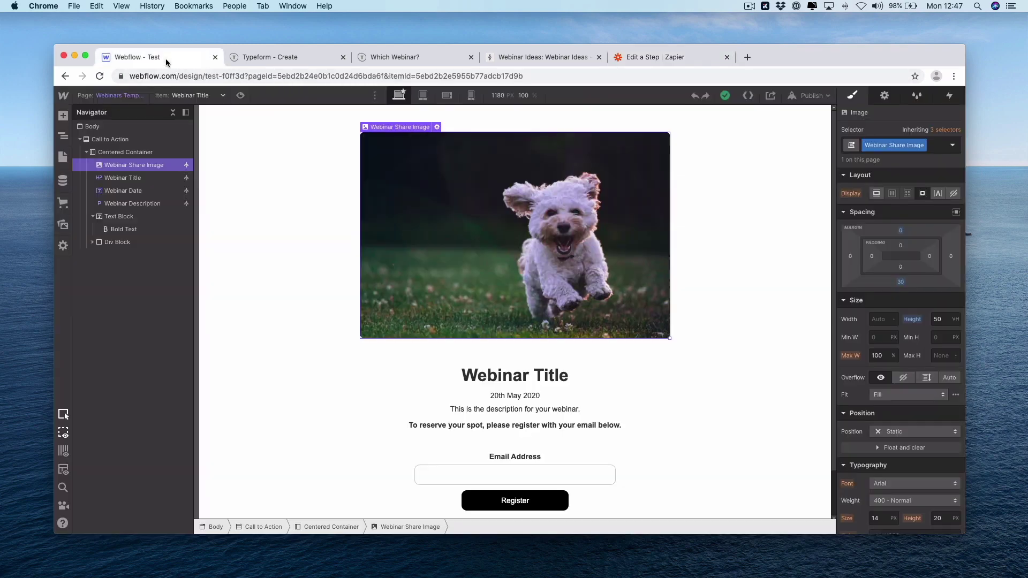
left_click(62, 180)
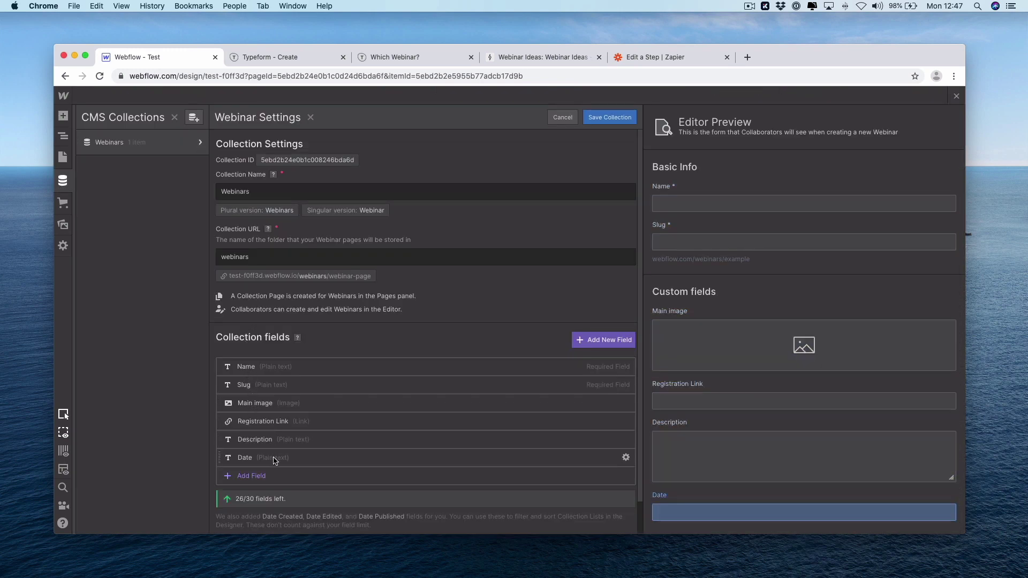
Map the share image's full thumbnail URL into Main Image
left_click(665, 57)
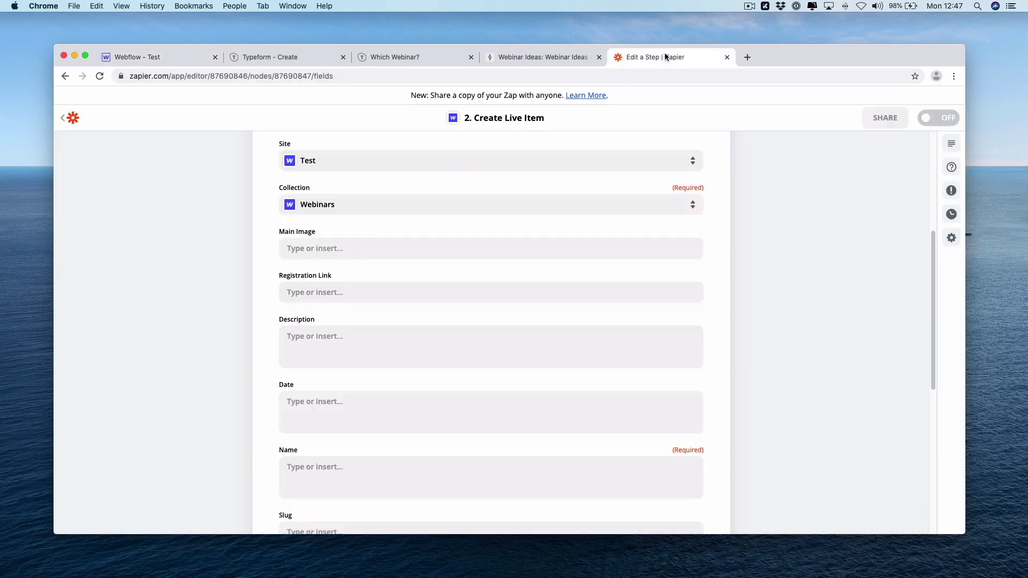
left_click(362, 248)
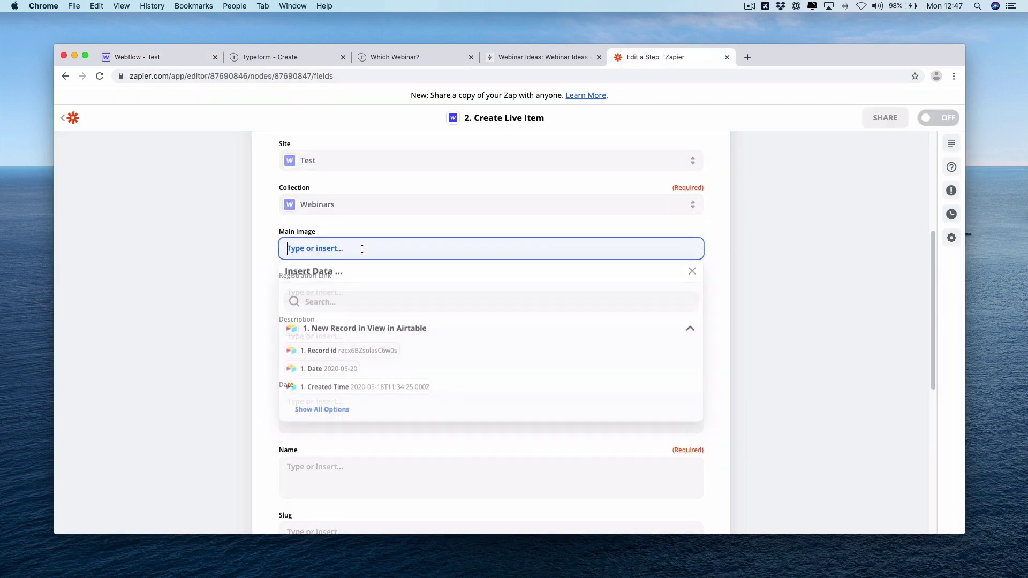
left_click(336, 411)
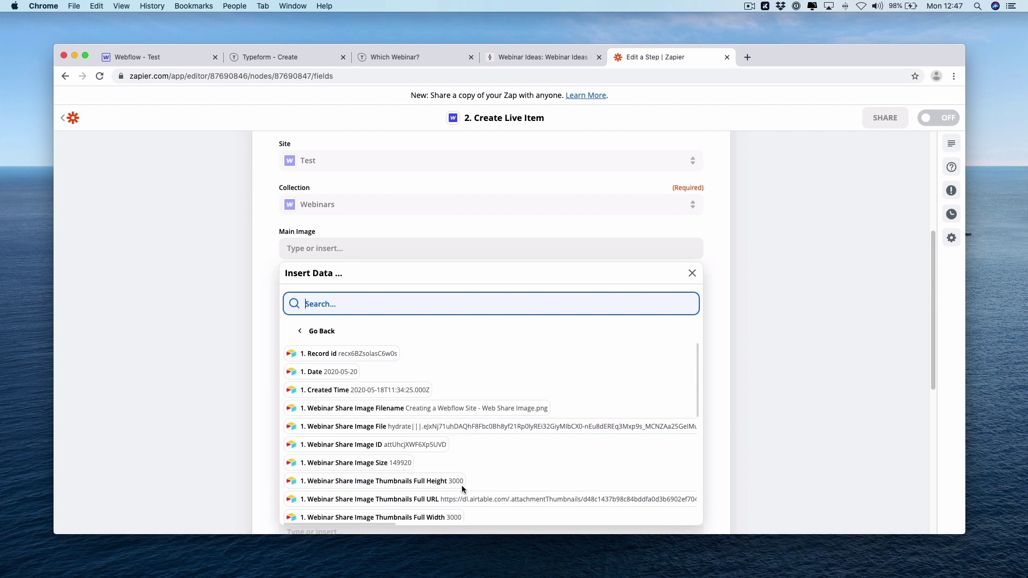
left_click(483, 503)
left_click(787, 337)
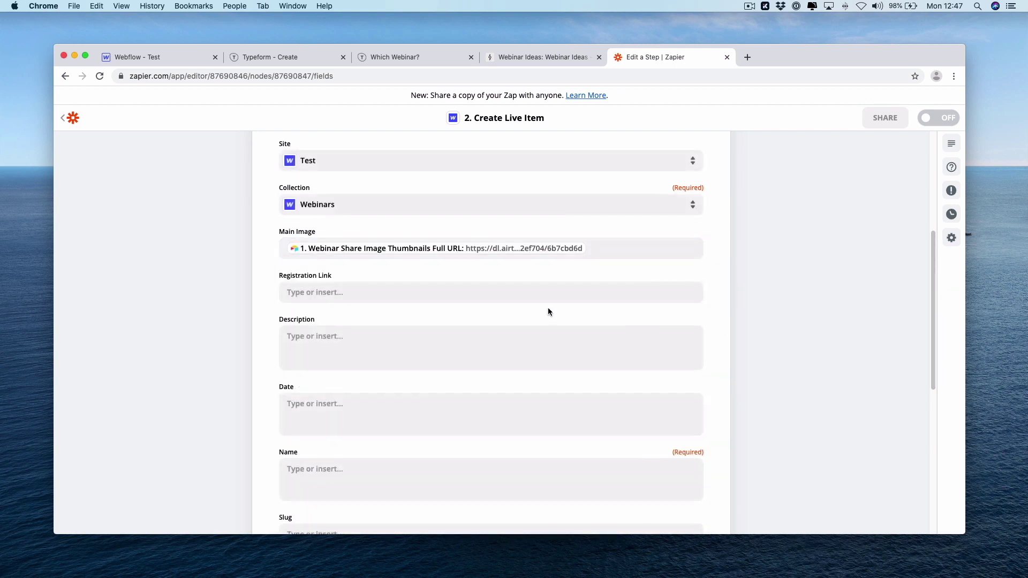
left_click_drag(933, 287, 939, 339)
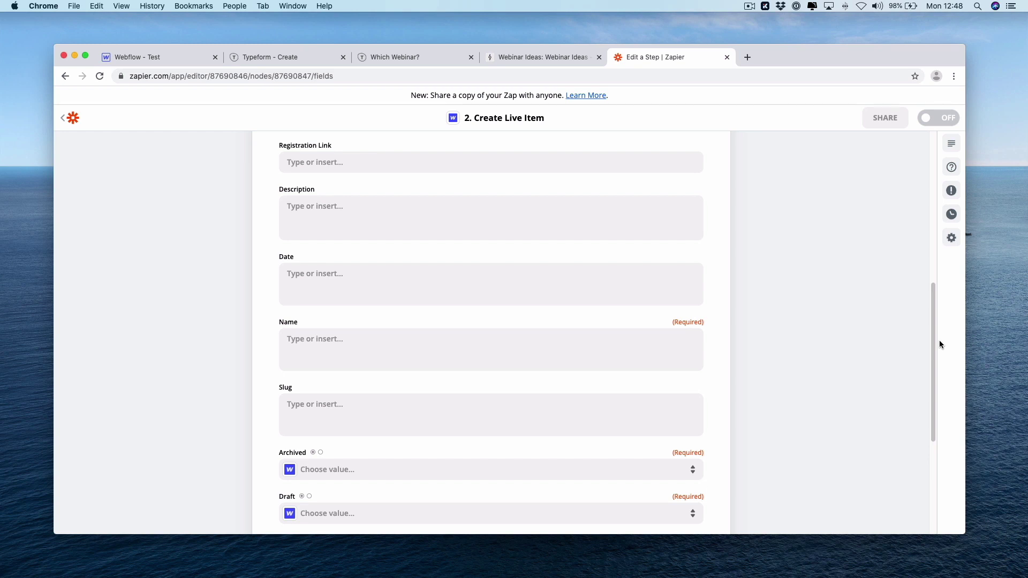
Map Webinar Description, Date and Webinar Name into the Description, Date and Name fields
left_click(483, 203)
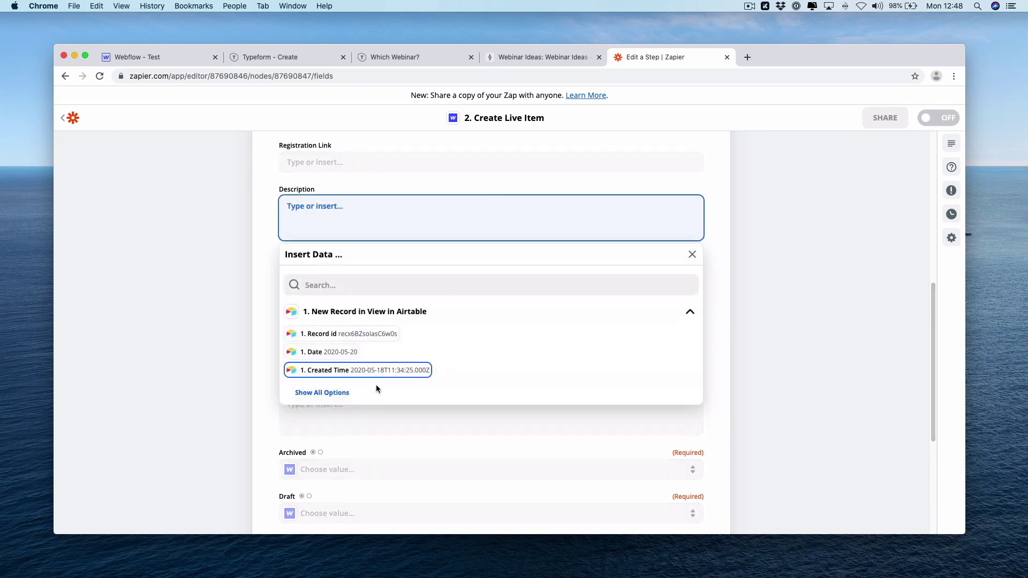
left_click(353, 391)
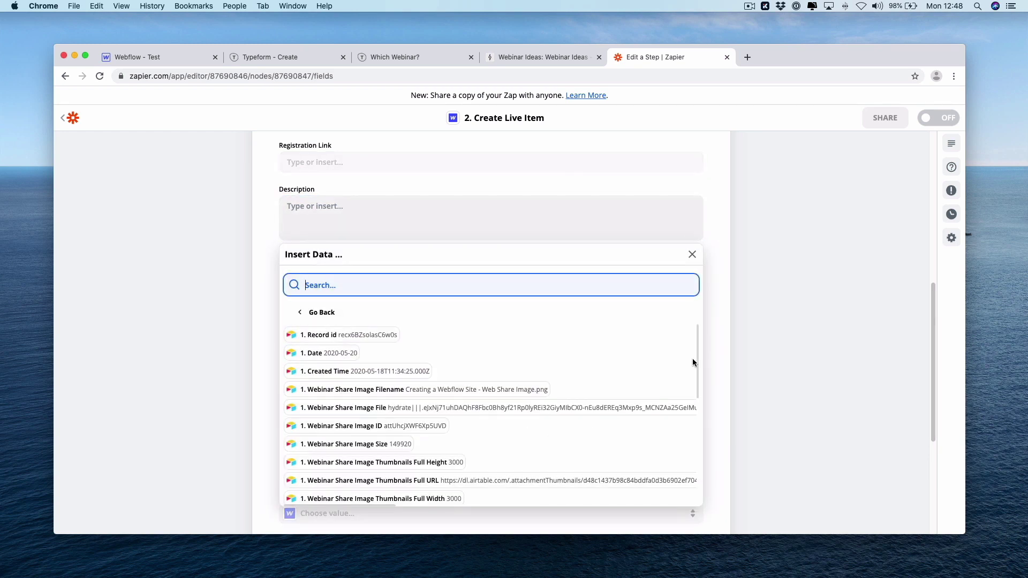
left_click(401, 274)
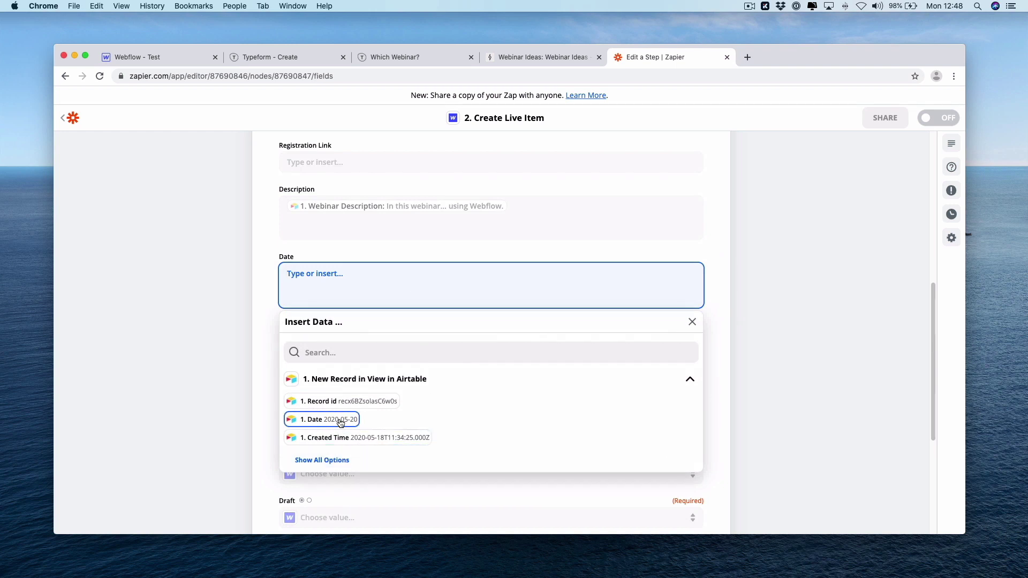
left_click(340, 419)
left_click(744, 387)
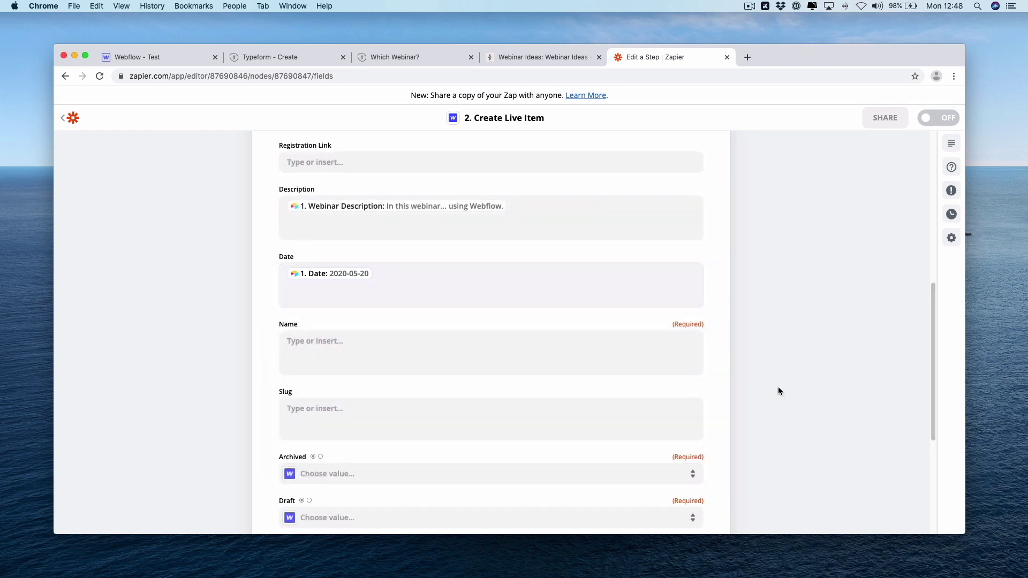
left_click(383, 353)
left_click(332, 466)
Set both Archived and Draft to False
scroll(938, 365, "down", 3)
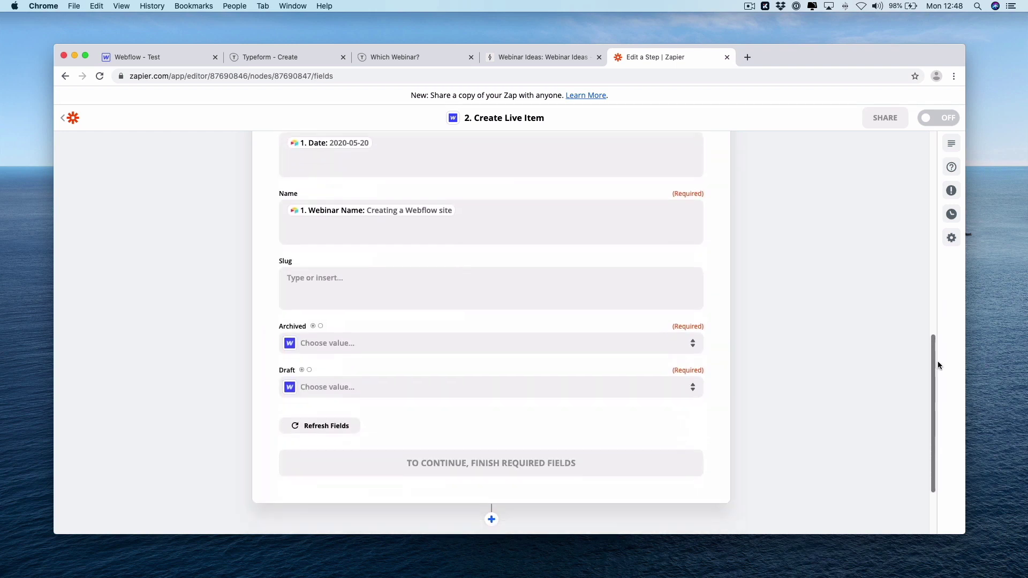
left_click(381, 346)
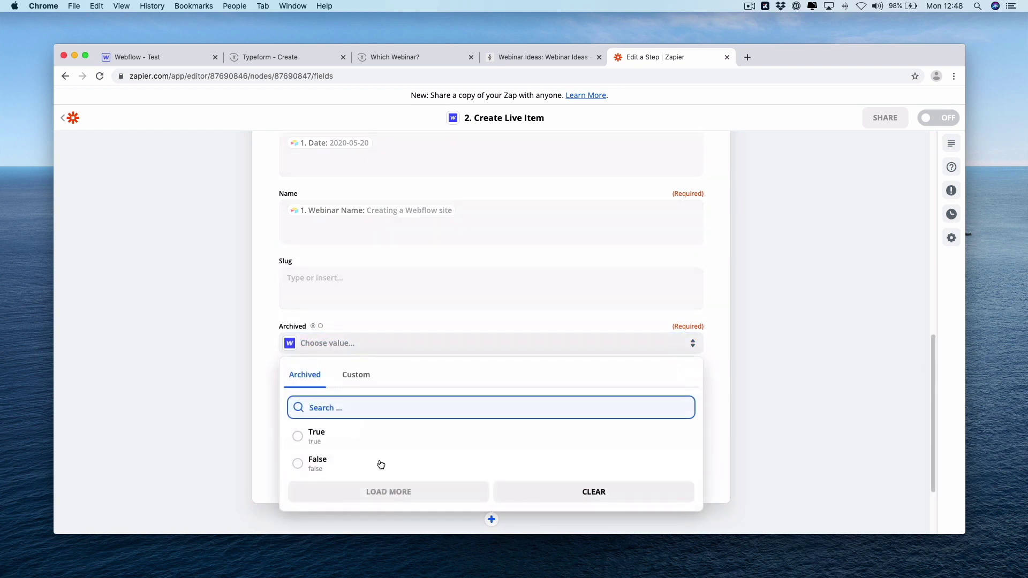
left_click(381, 471)
left_click(396, 391)
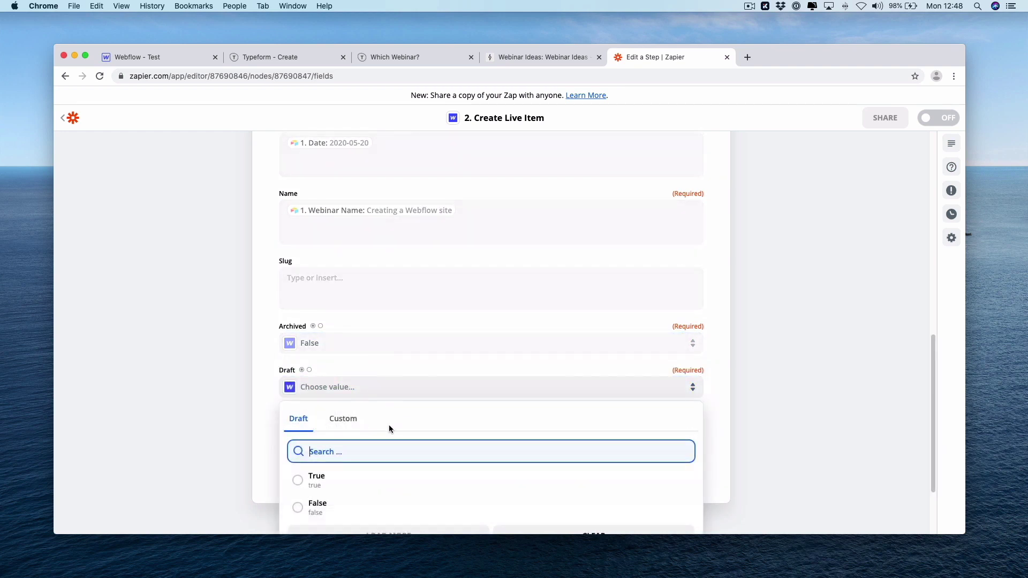
left_click(369, 511)
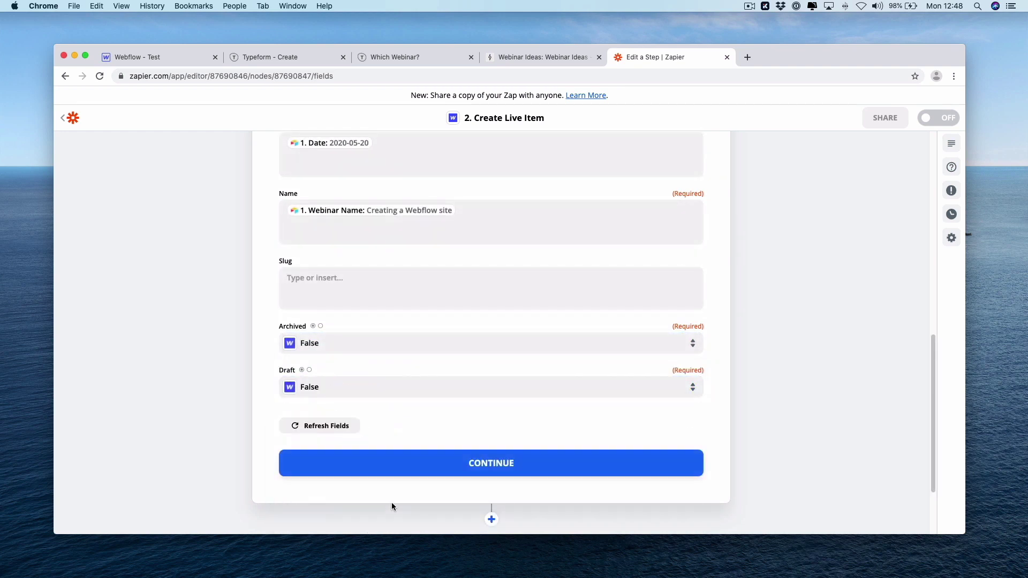
Save the field mapping and send a test live item to Webflow, which fails: collection structure changed
left_click(478, 468)
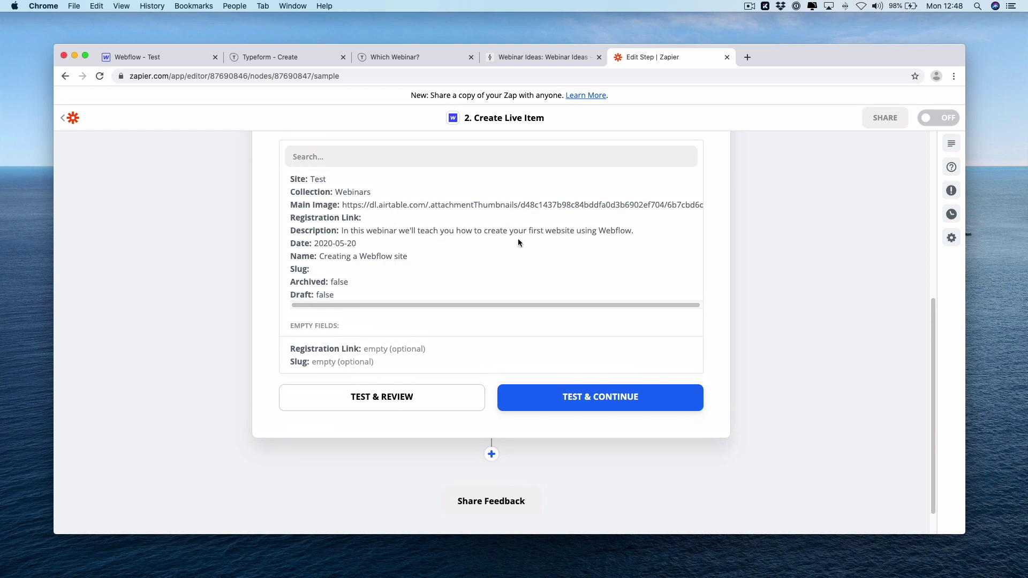
left_click(544, 396)
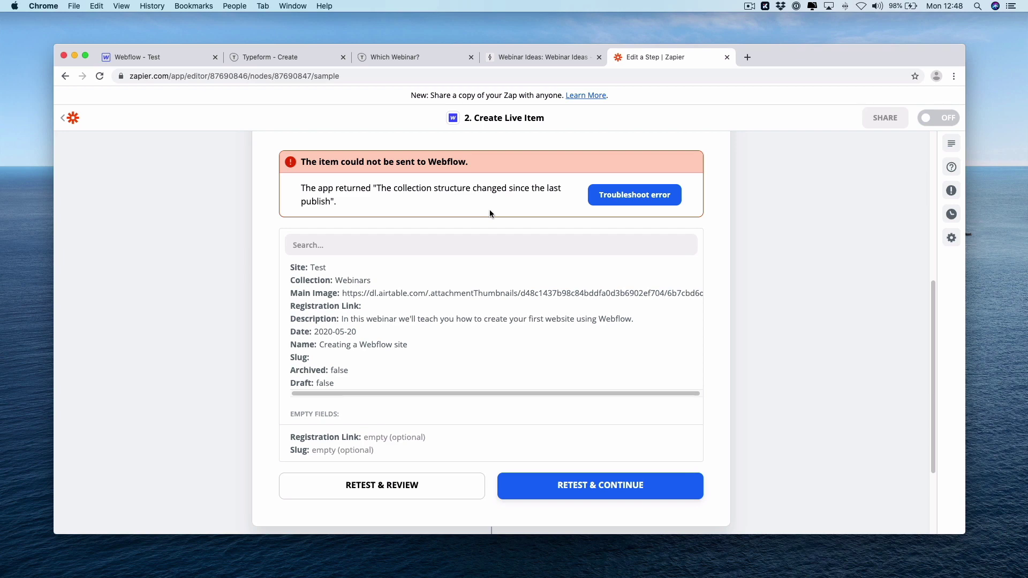
Finish editing the Webflow Create Live Item step and switch the Airtable-to-Webflow zap on
left_click(158, 56)
left_click(63, 157)
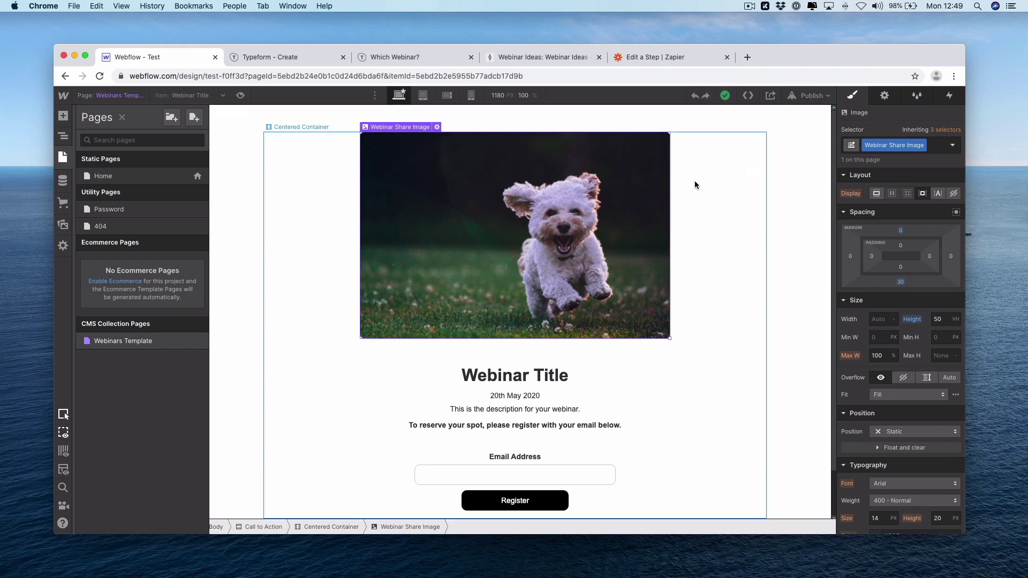
left_click(667, 56)
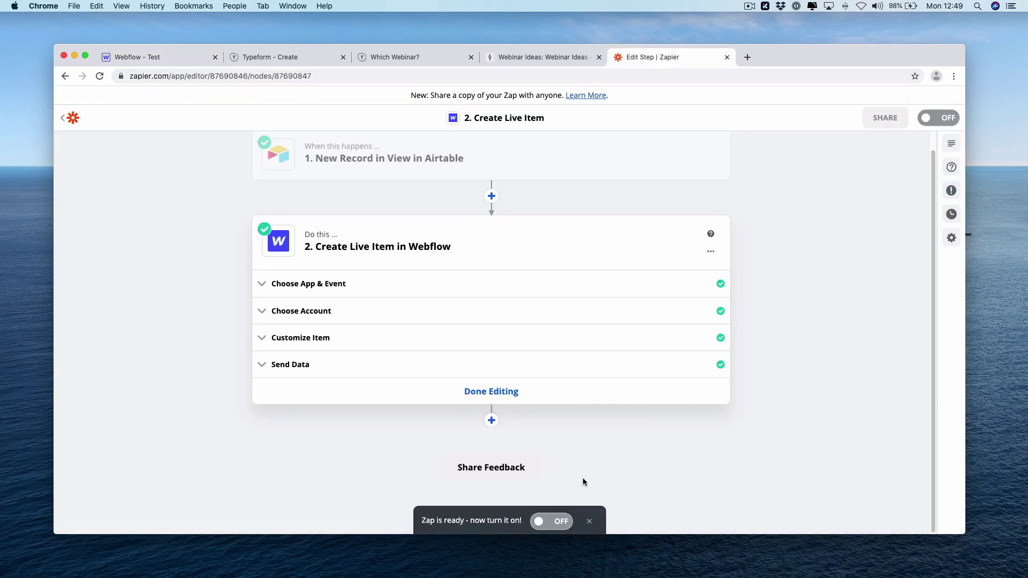
left_click(534, 396)
left_click(508, 289)
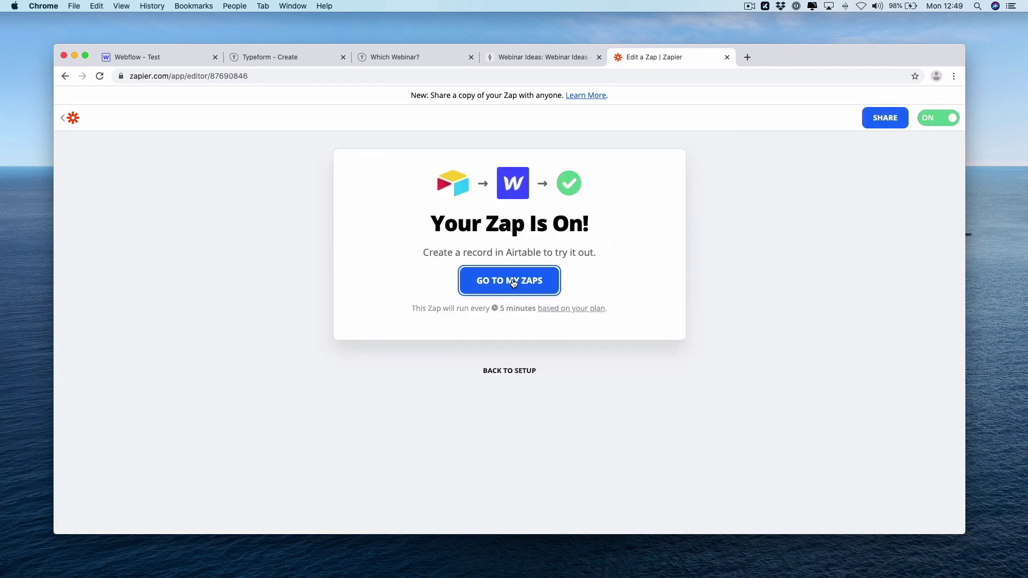
left_click(175, 59)
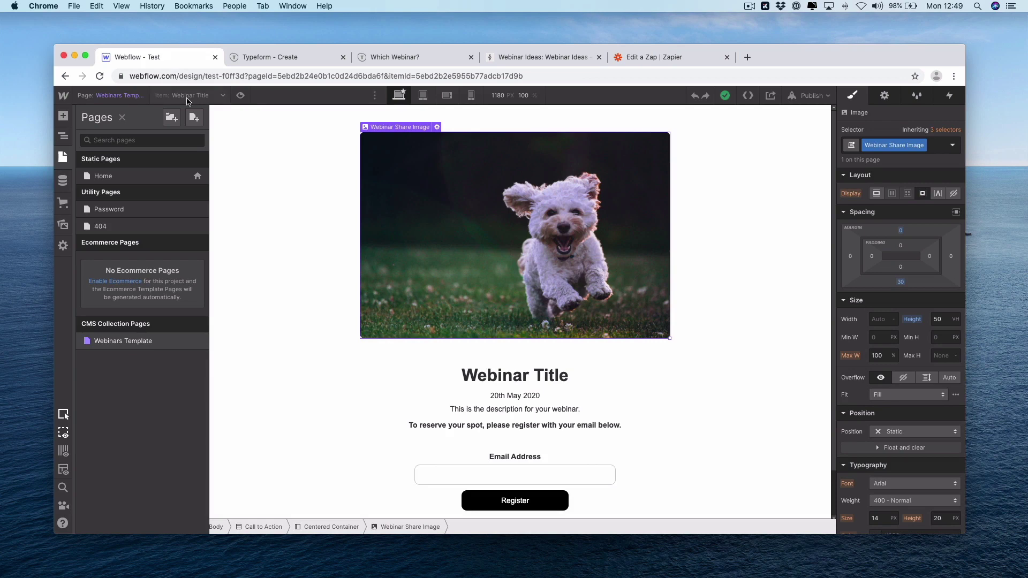
Reload the Designer, open the new Creating a Webflow site item, and preview the Webinars Template with it
key("j")
left_click(100, 78)
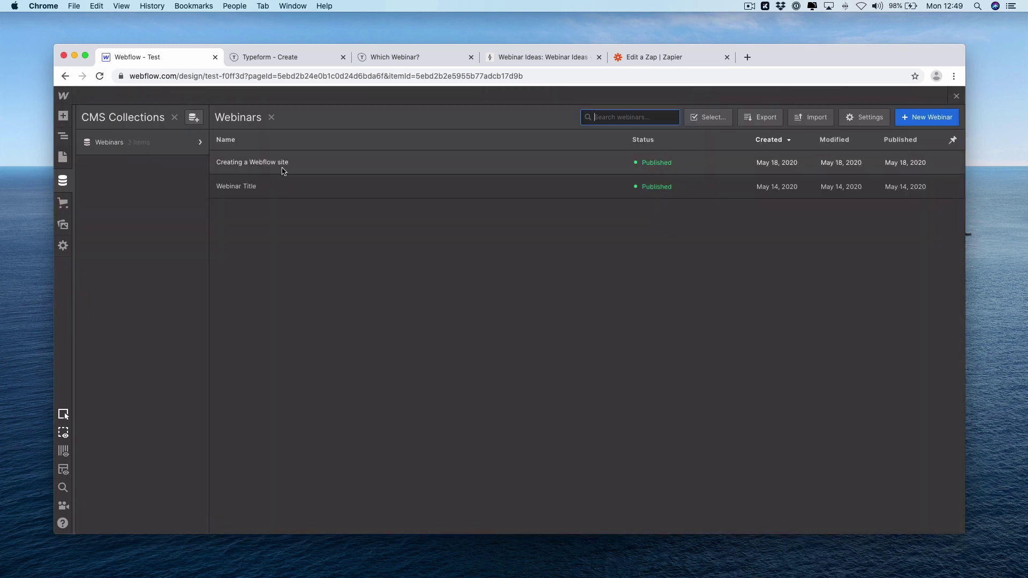
left_click(282, 169)
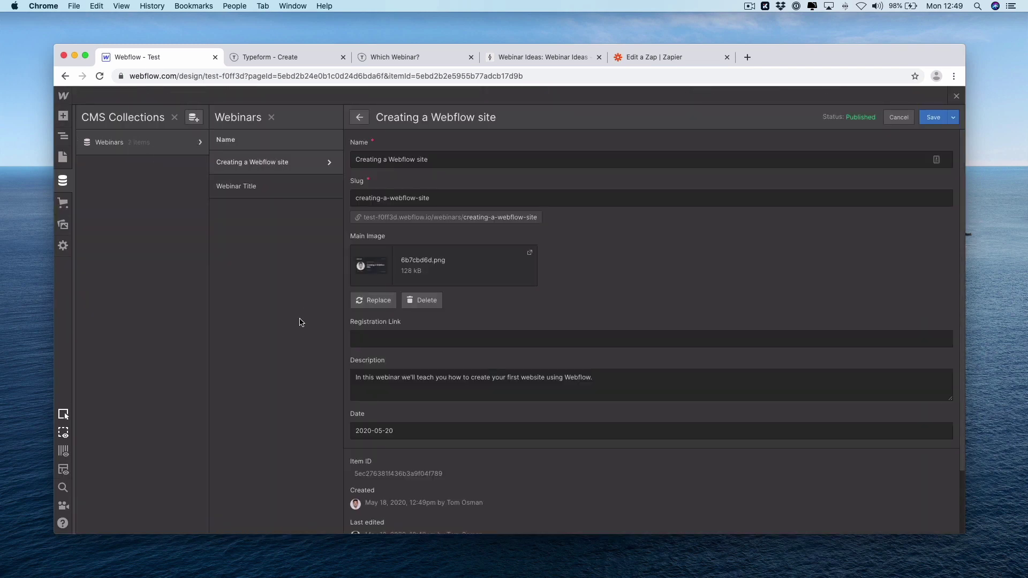
left_click(64, 158)
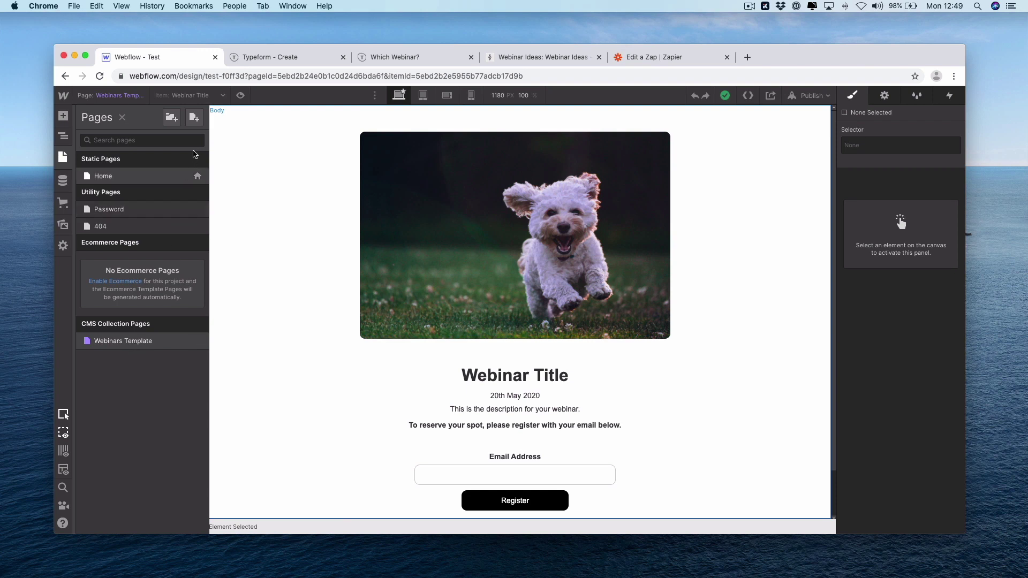
left_click(214, 96)
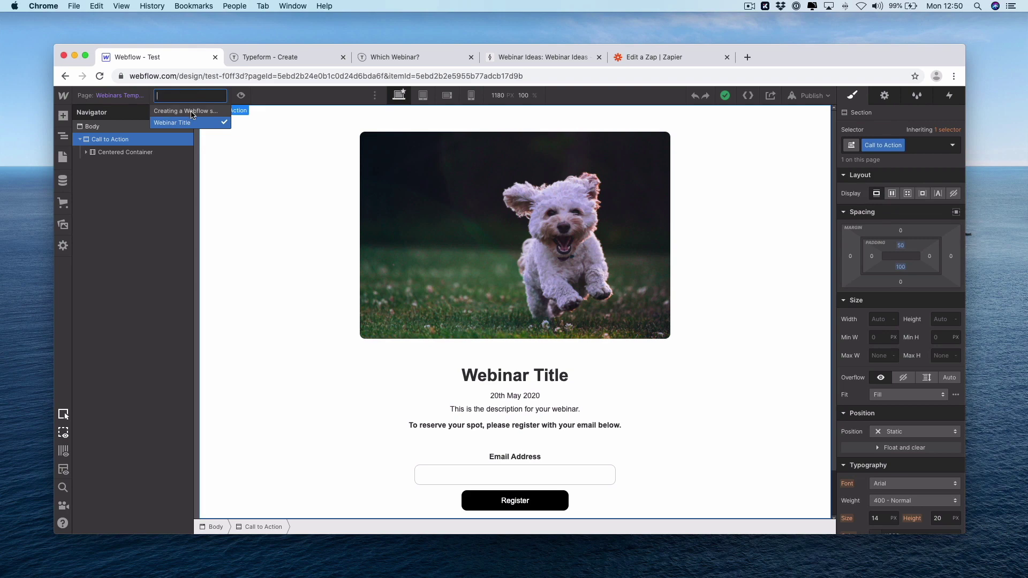
left_click(191, 111)
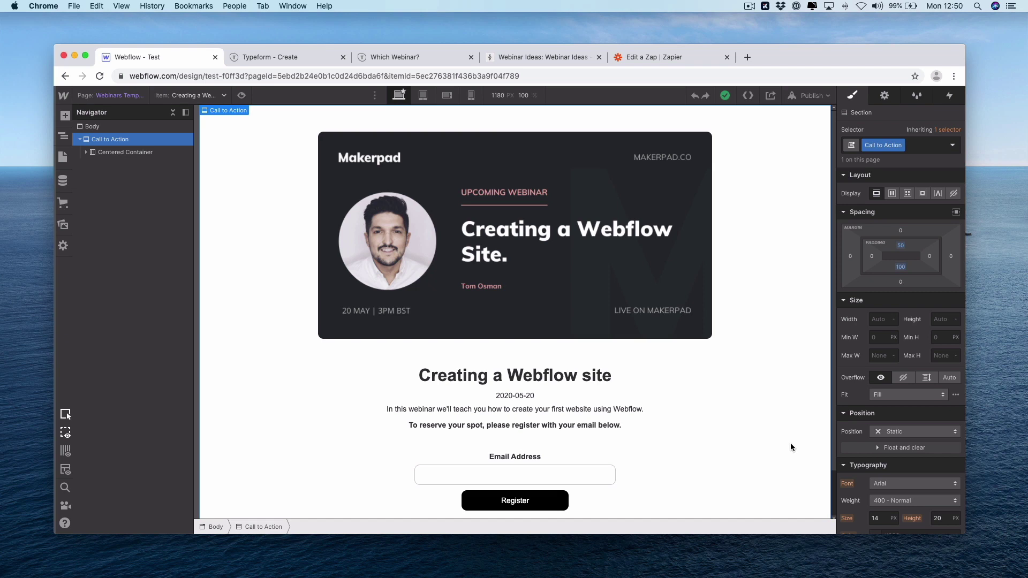
Open the published Which Webinar? Typeform form and close the duplicate tab
left_click(299, 56)
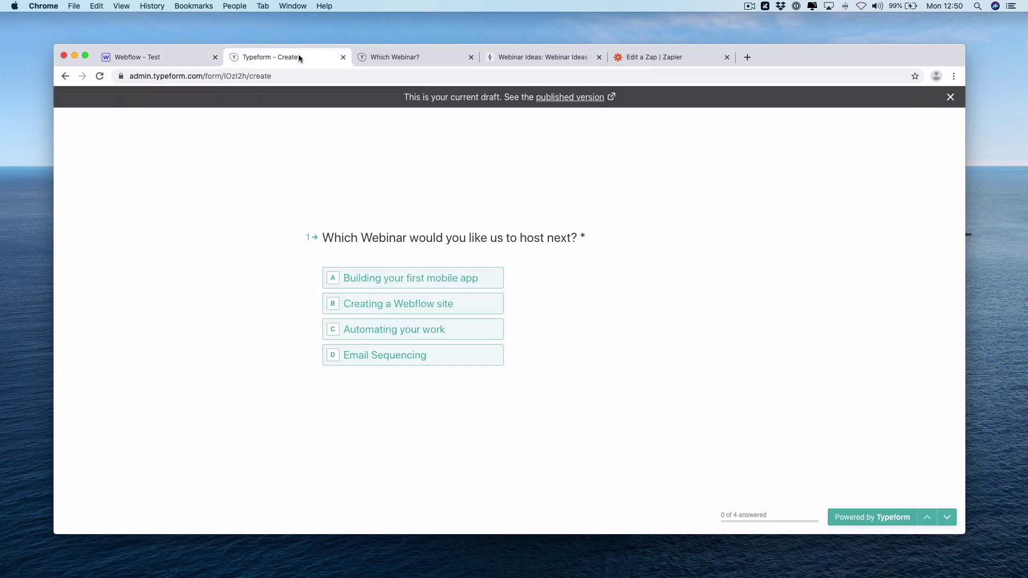
left_click(576, 97)
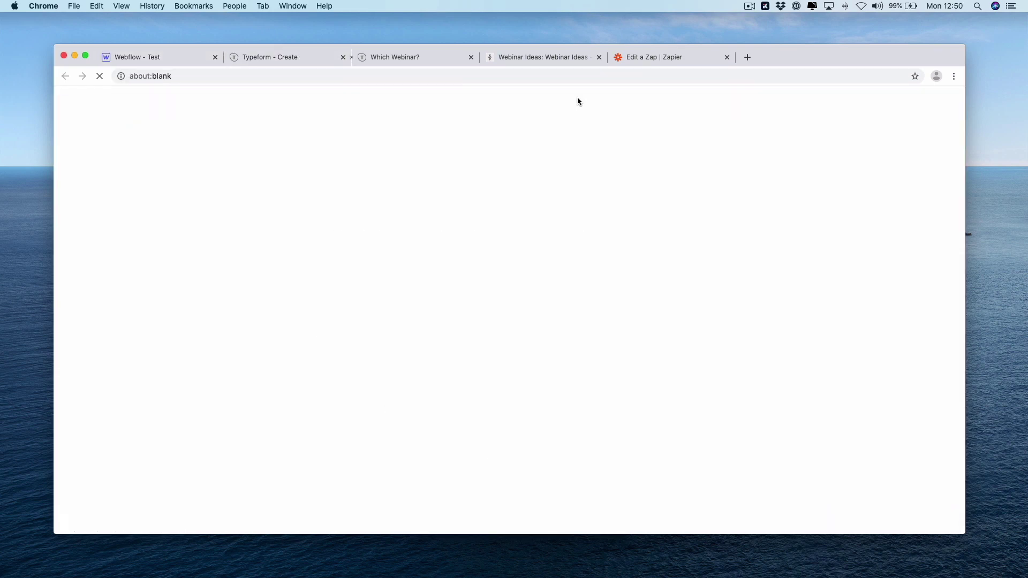
middle_click(504, 59)
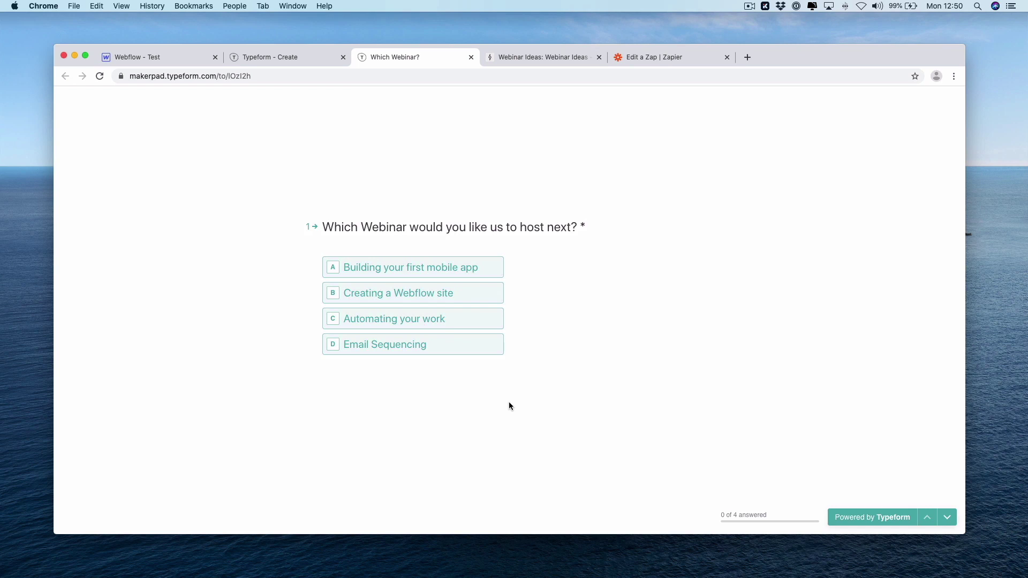
Check the Webinar Votes records in Airtable, then return to the Webinar Ideas table
left_click(535, 59)
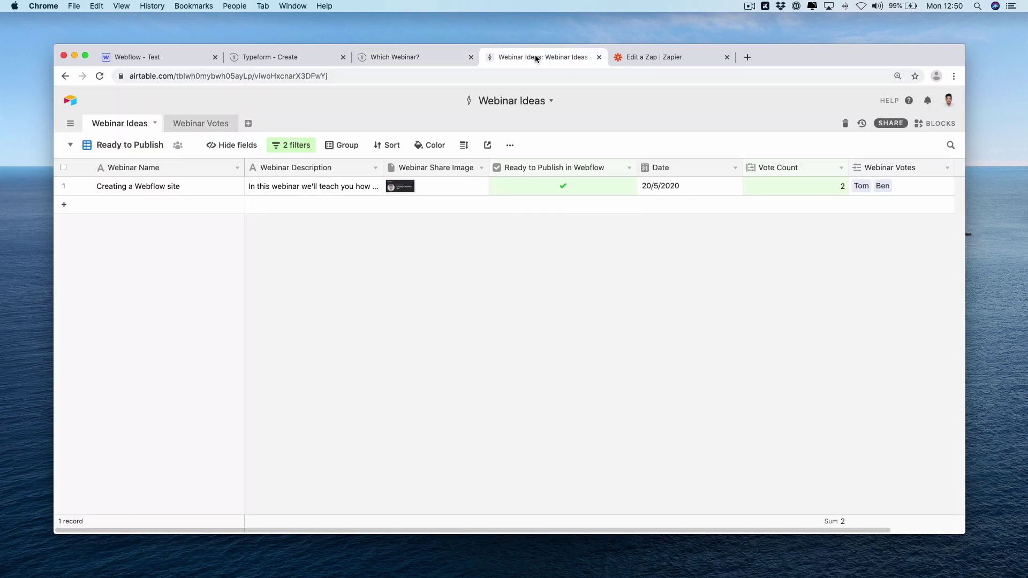
left_click(208, 124)
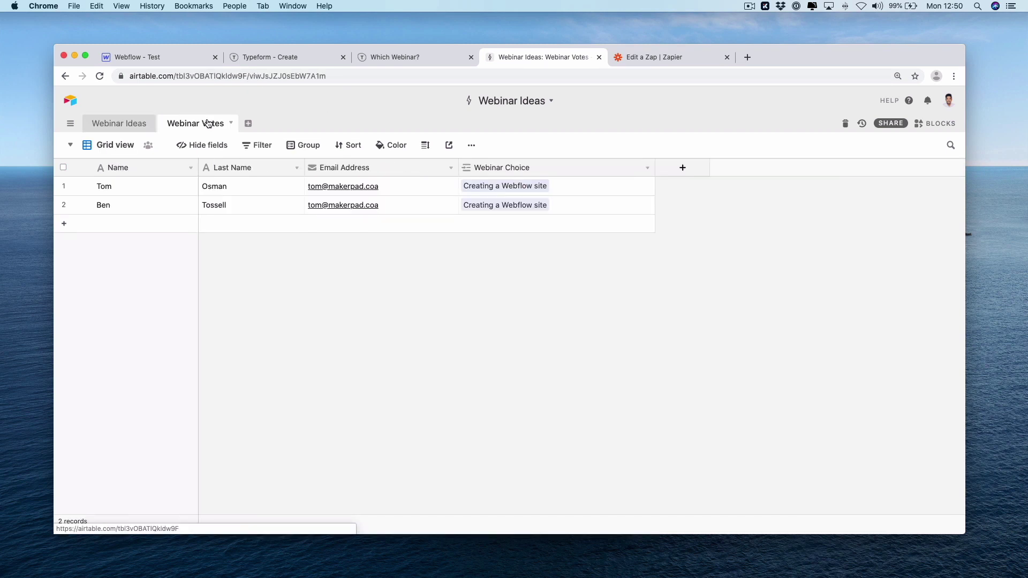
left_click(121, 124)
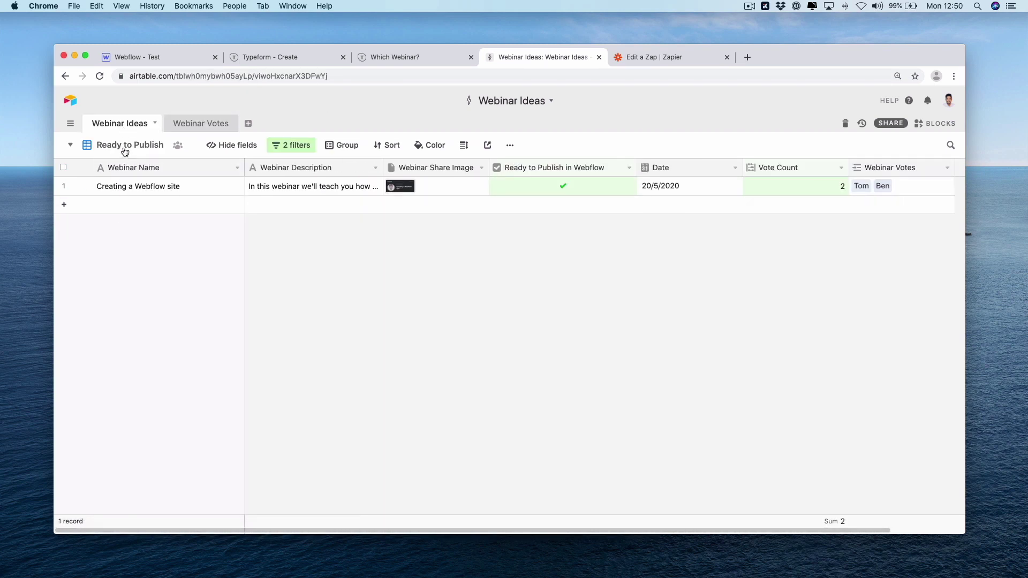
View All Webinar Ideas, Voted In, then Ready to Publish, showing Creating a Webflow site with 2 votes
left_click(125, 147)
left_click(129, 172)
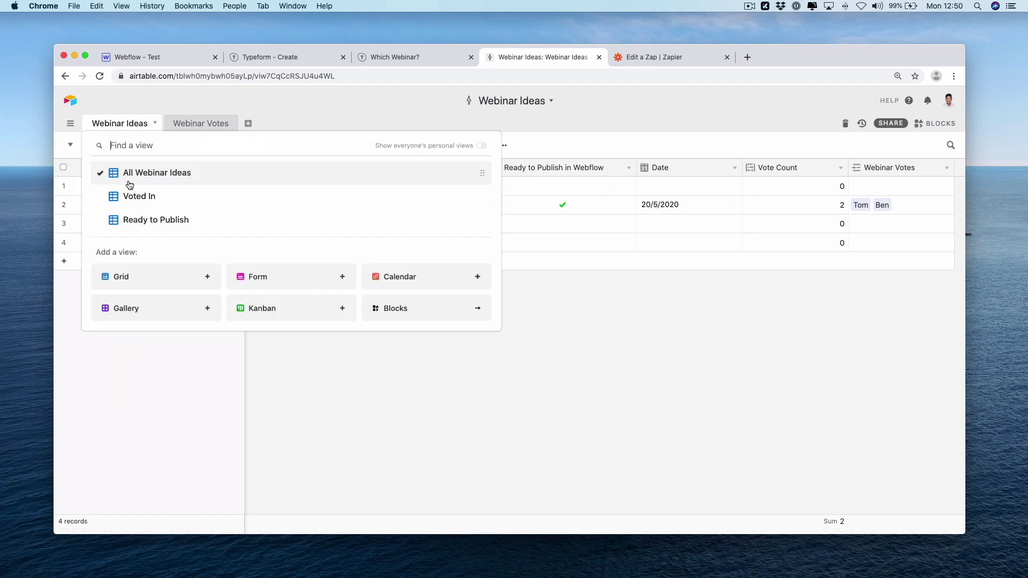
left_click(112, 145)
left_click(134, 197)
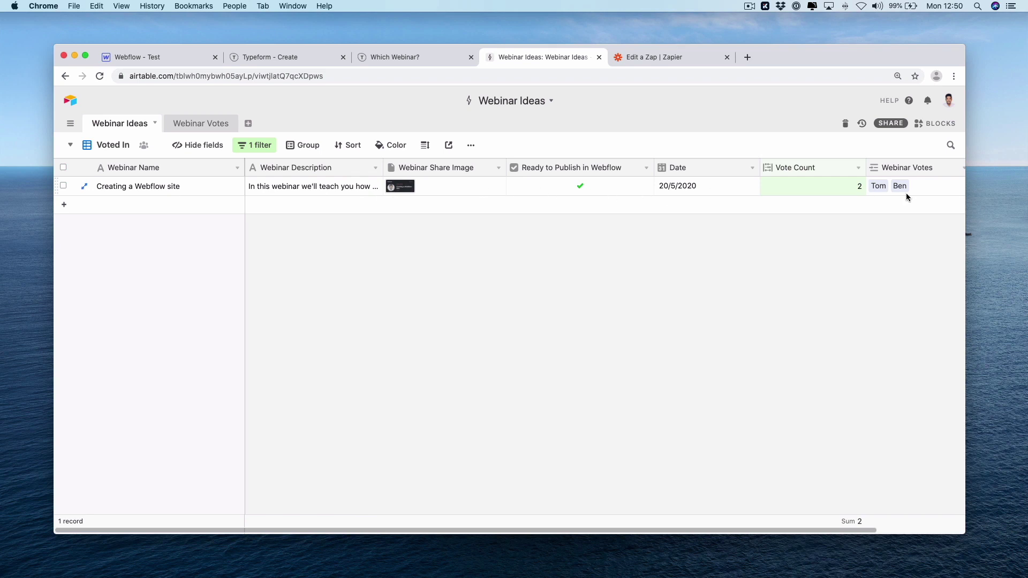
left_click(99, 143)
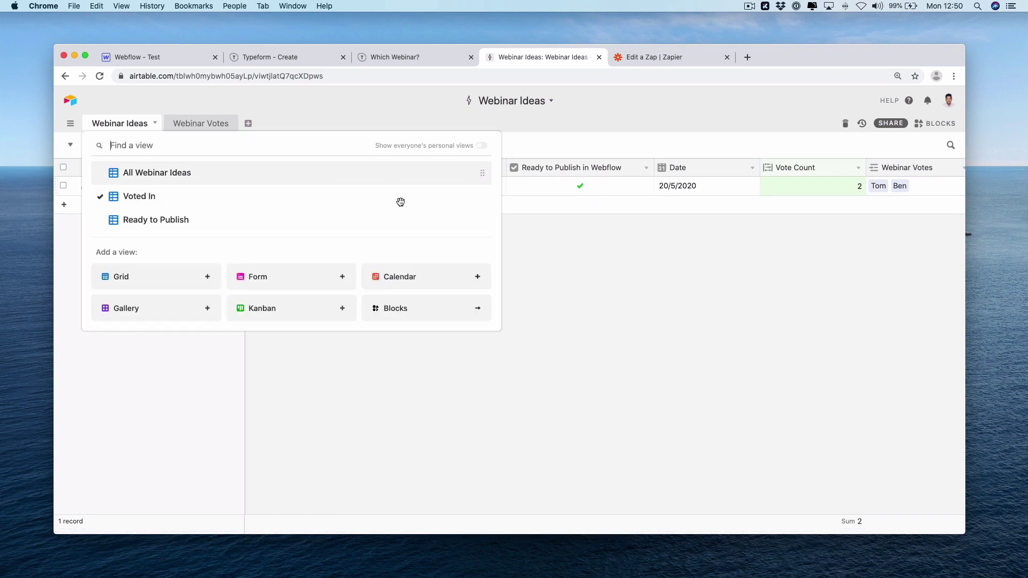
left_click(204, 220)
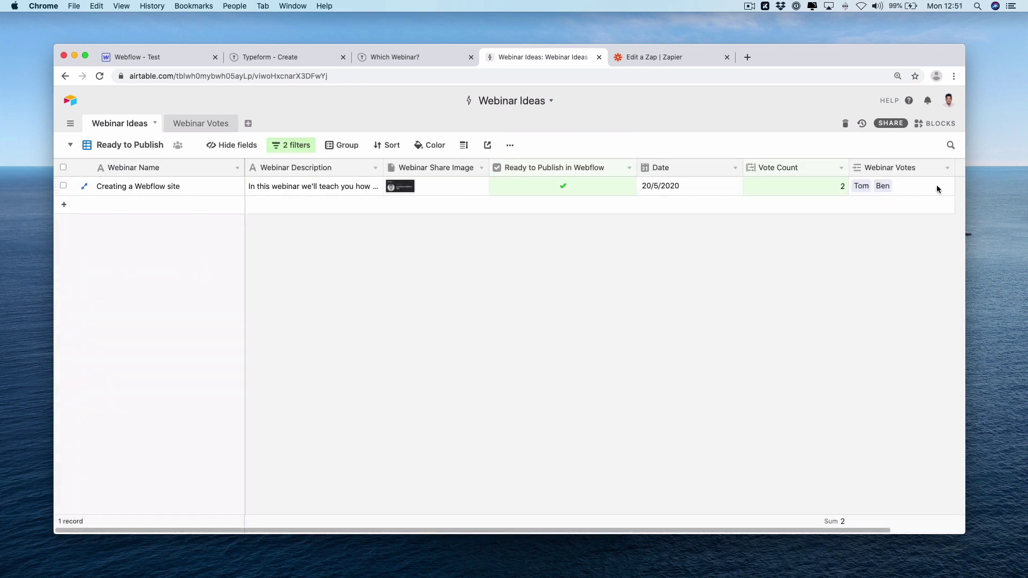
Reopen the Airtable-to-Webflow zap from the Zaps list in the Zapier editor
left_click(663, 58)
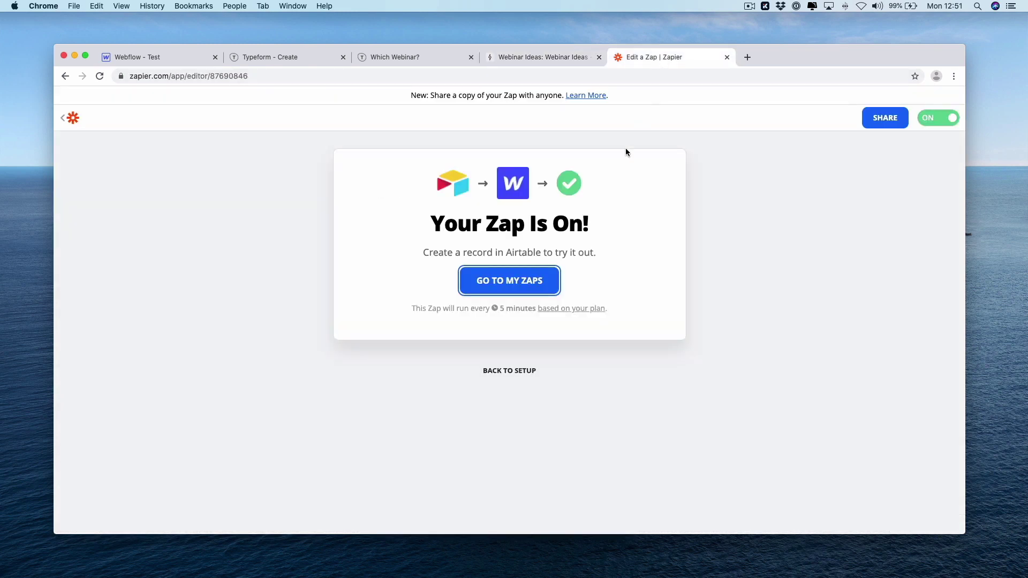
left_click(527, 279)
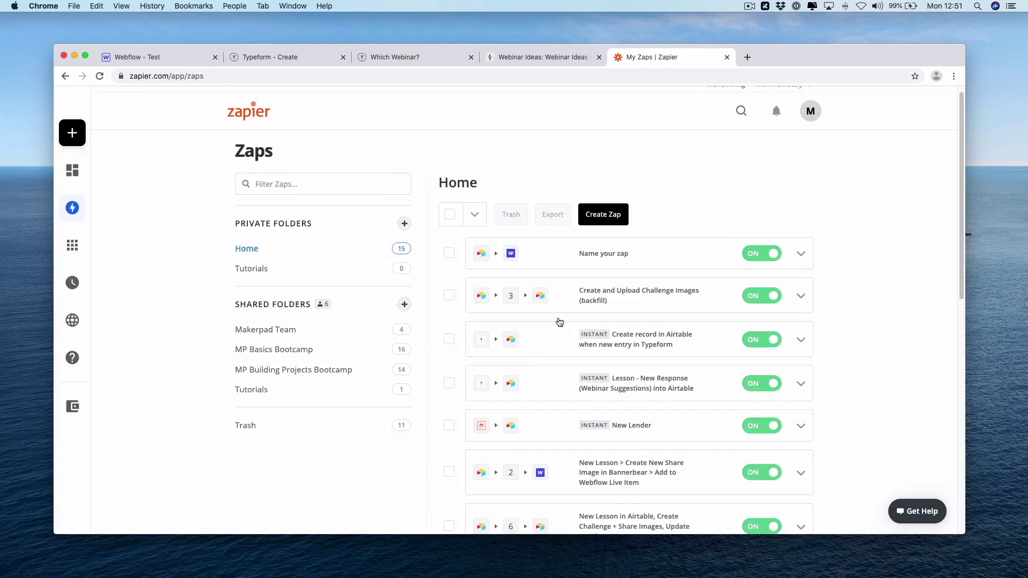
left_click(613, 257)
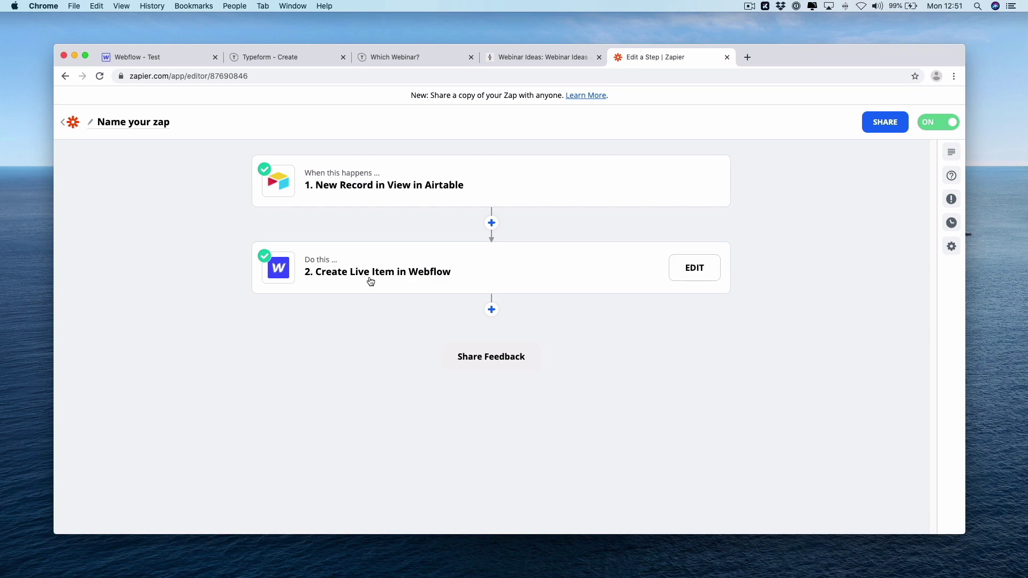
Open the published site test-f0ff3d.webflow.io in a new tab from Webflow's Publish panel
left_click(203, 57)
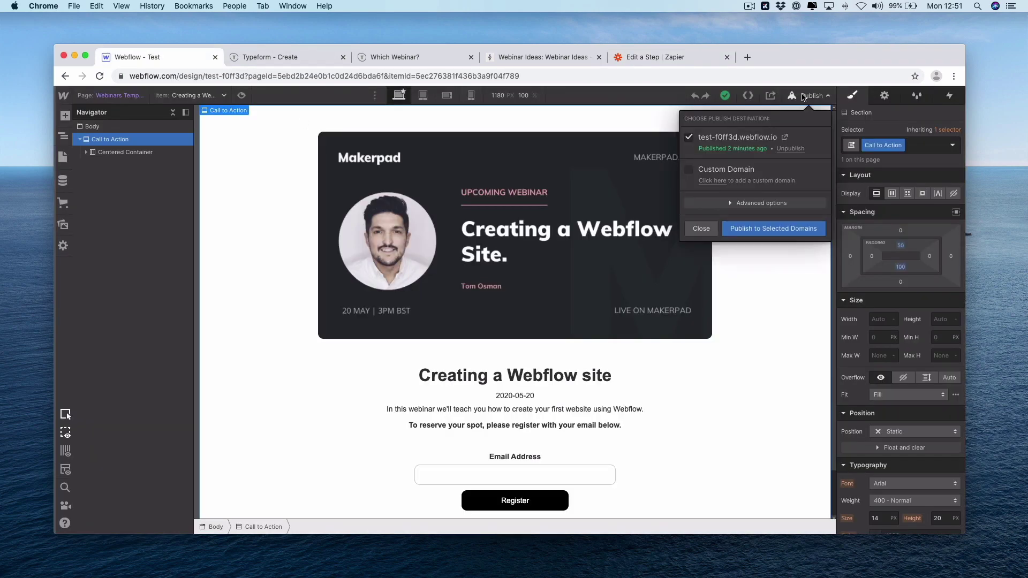
left_click(785, 138)
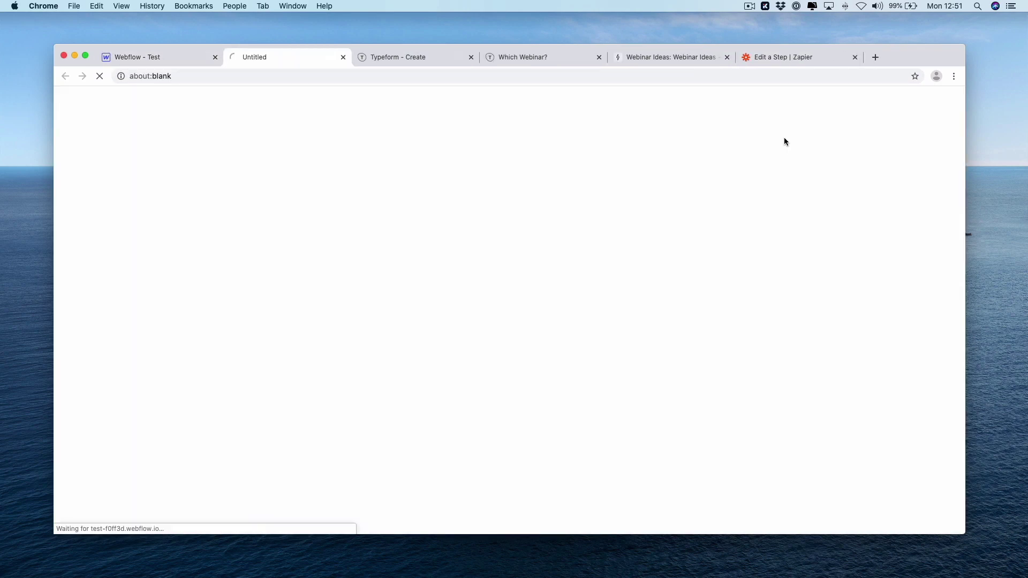